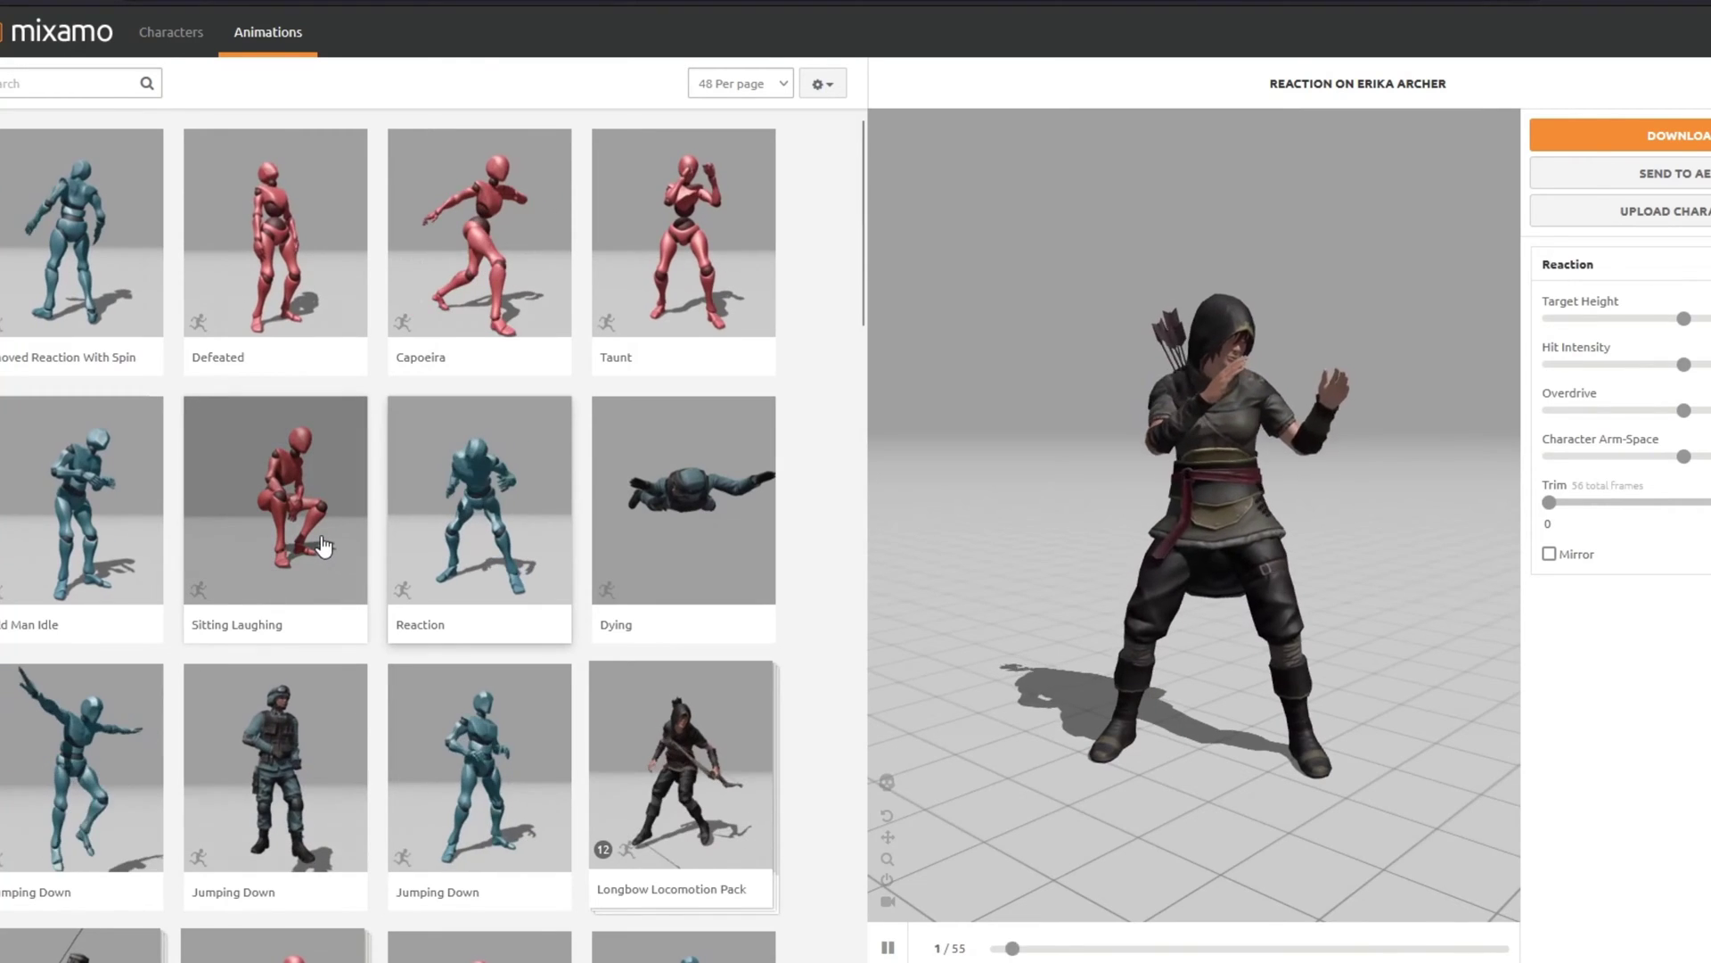
Preview Sitting Laughing on a sample character, then scroll the grid for other animations
click(324, 546)
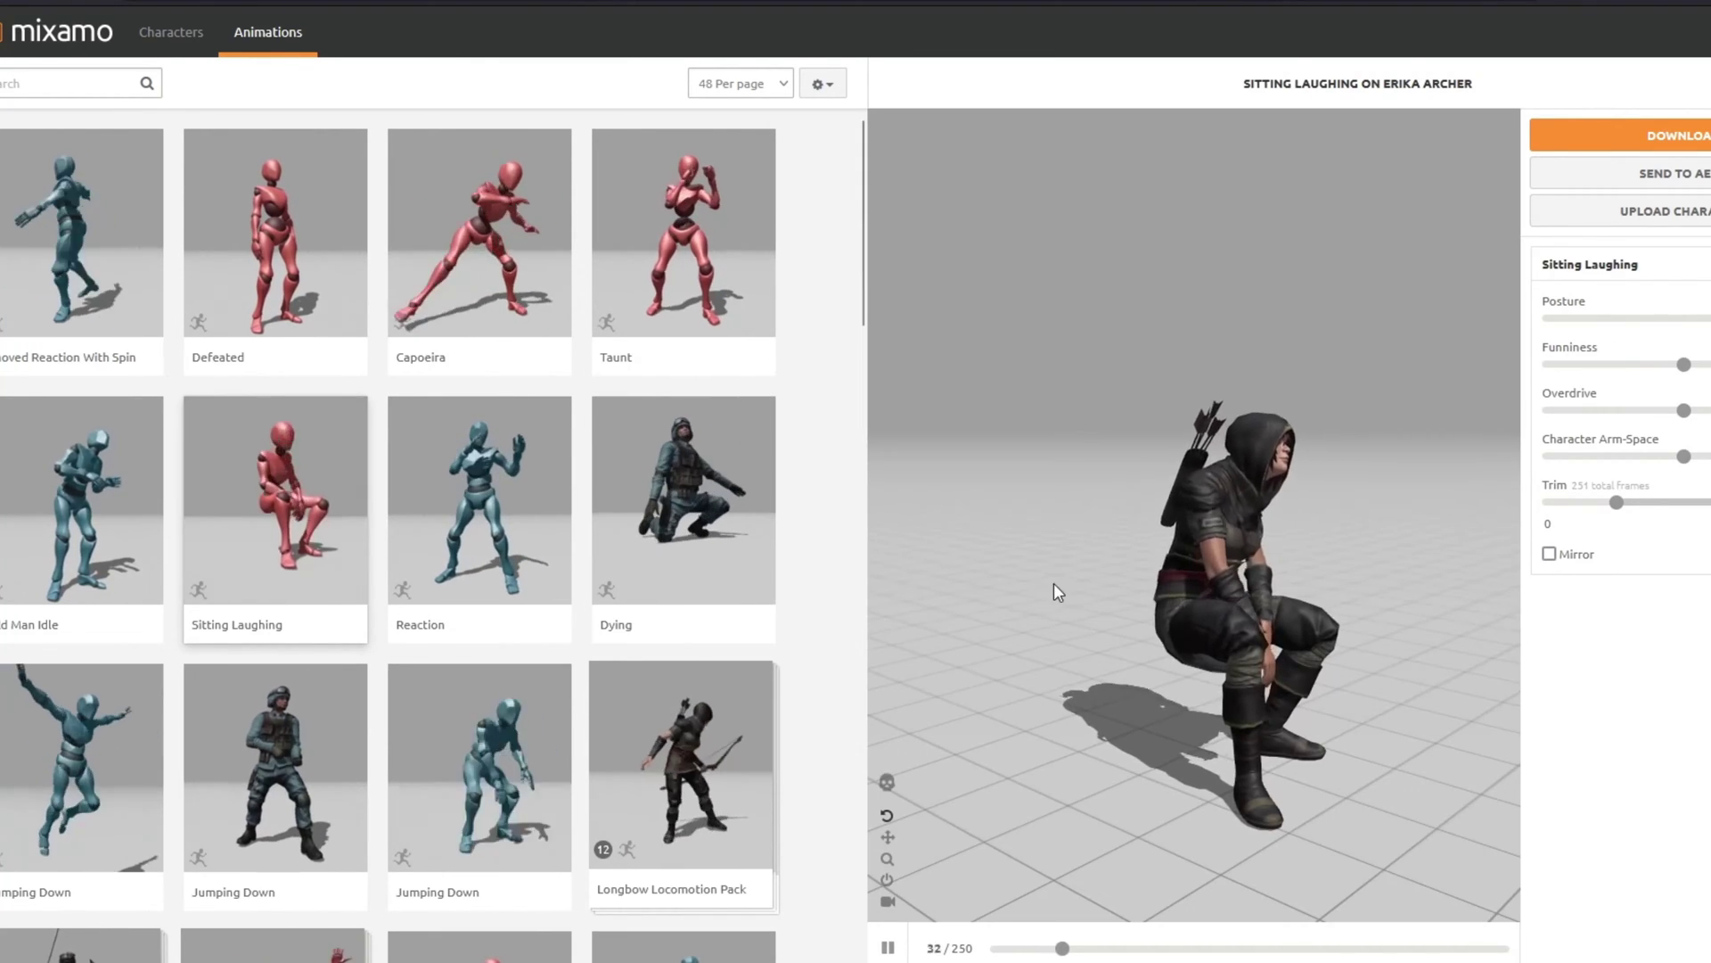
scroll(718, 671, down, 2)
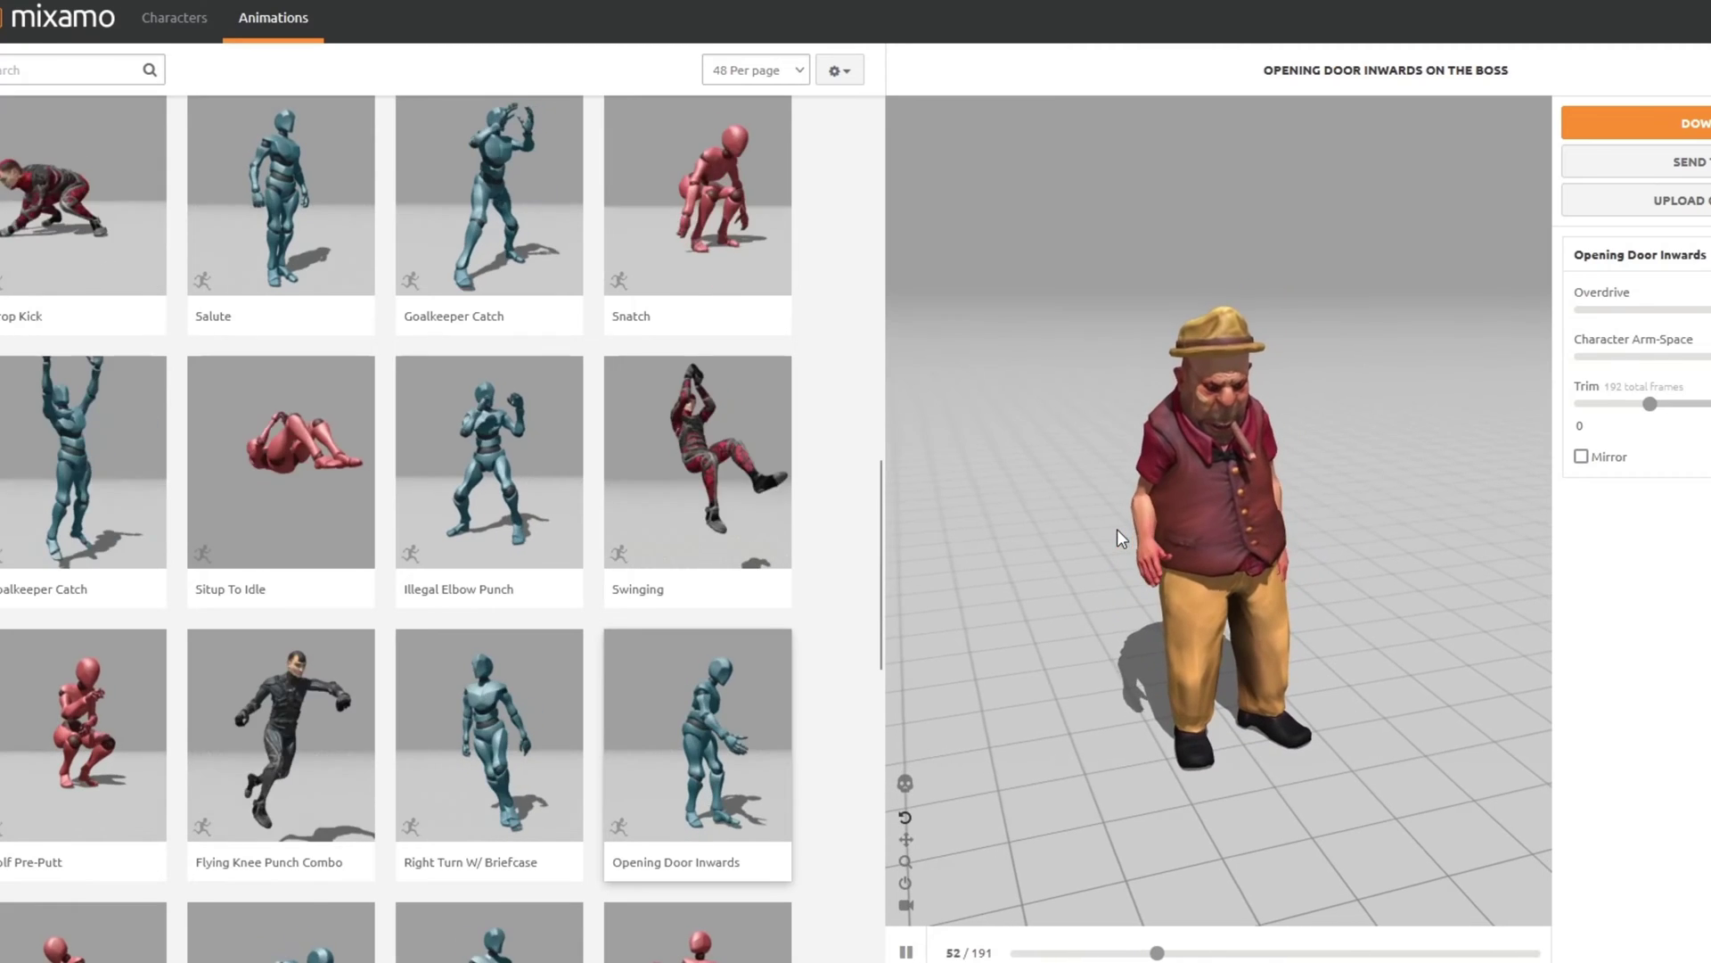
scroll(562, 764, down, 2)
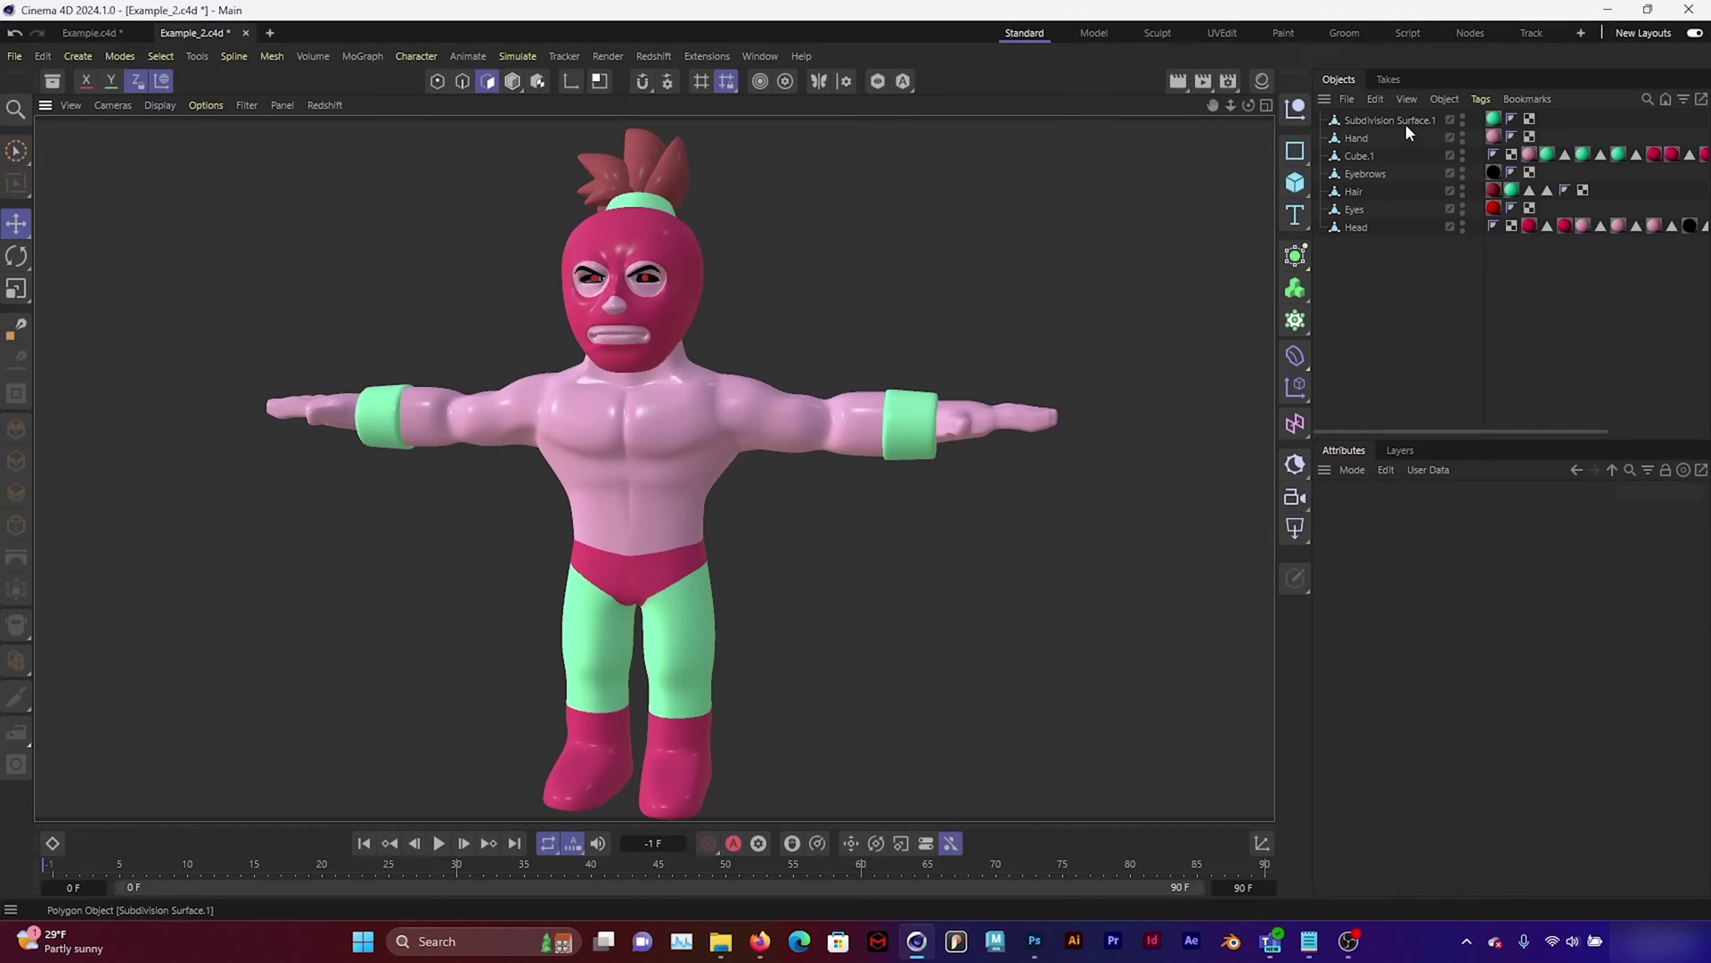
Collapse all seven wrestler parts into one polygon object using Current State to Object
click(1601, 156)
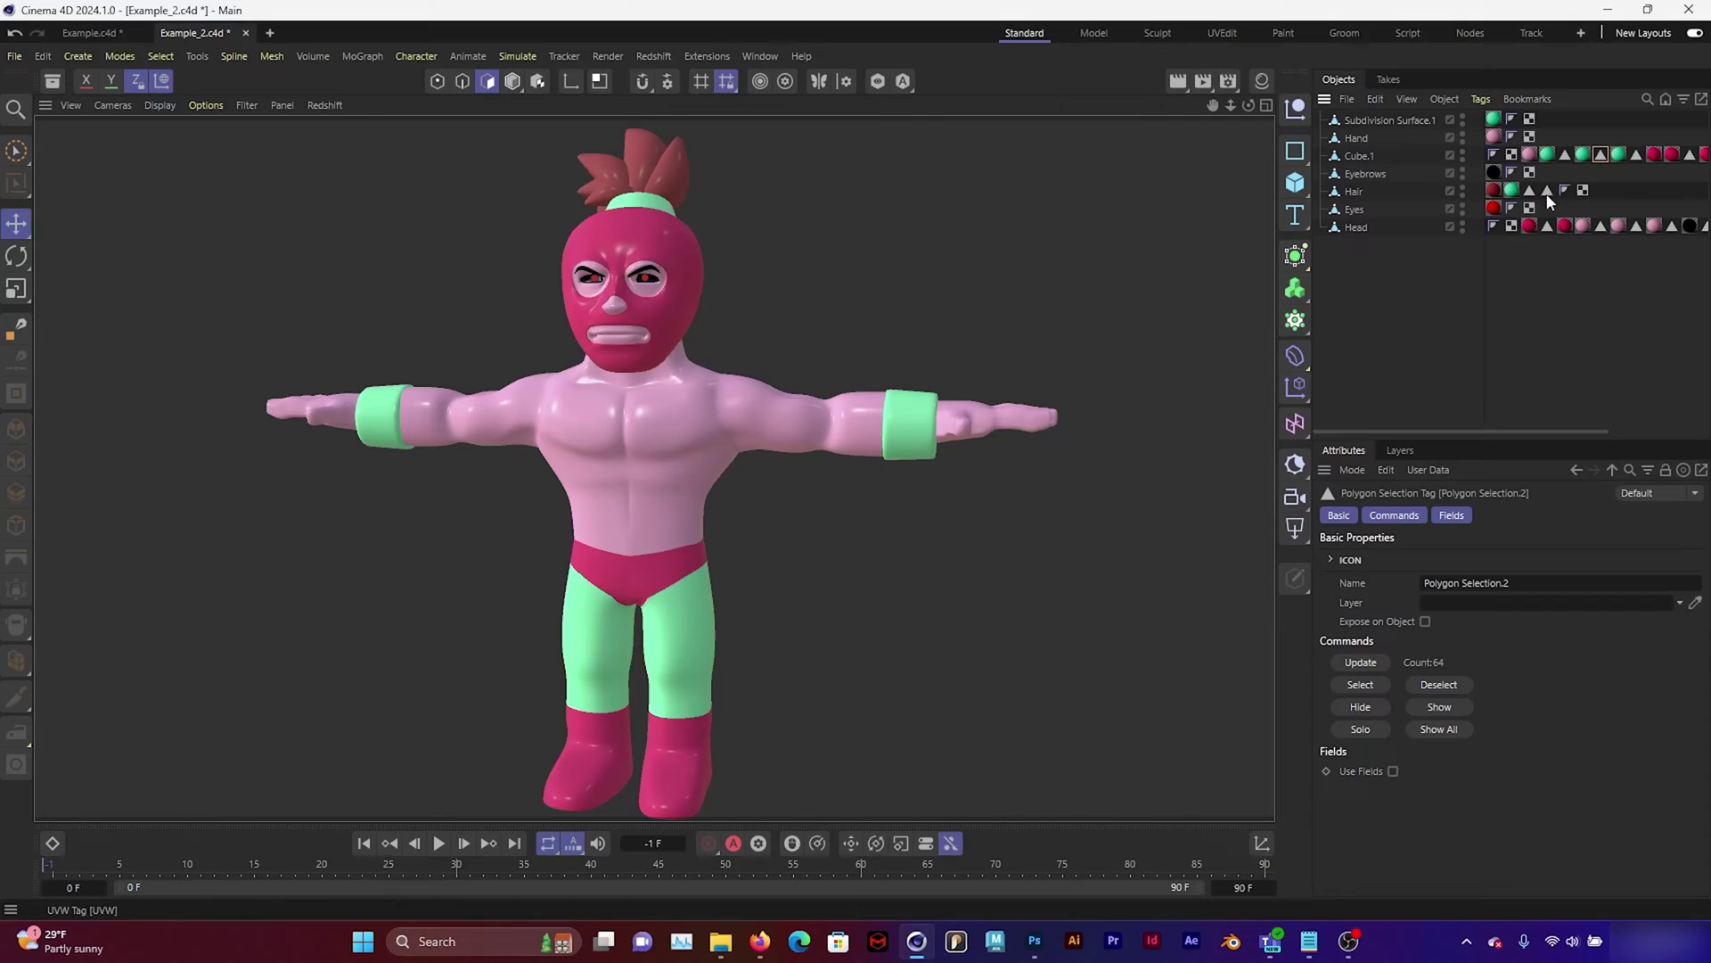
drag(1401, 253, 1343, 127)
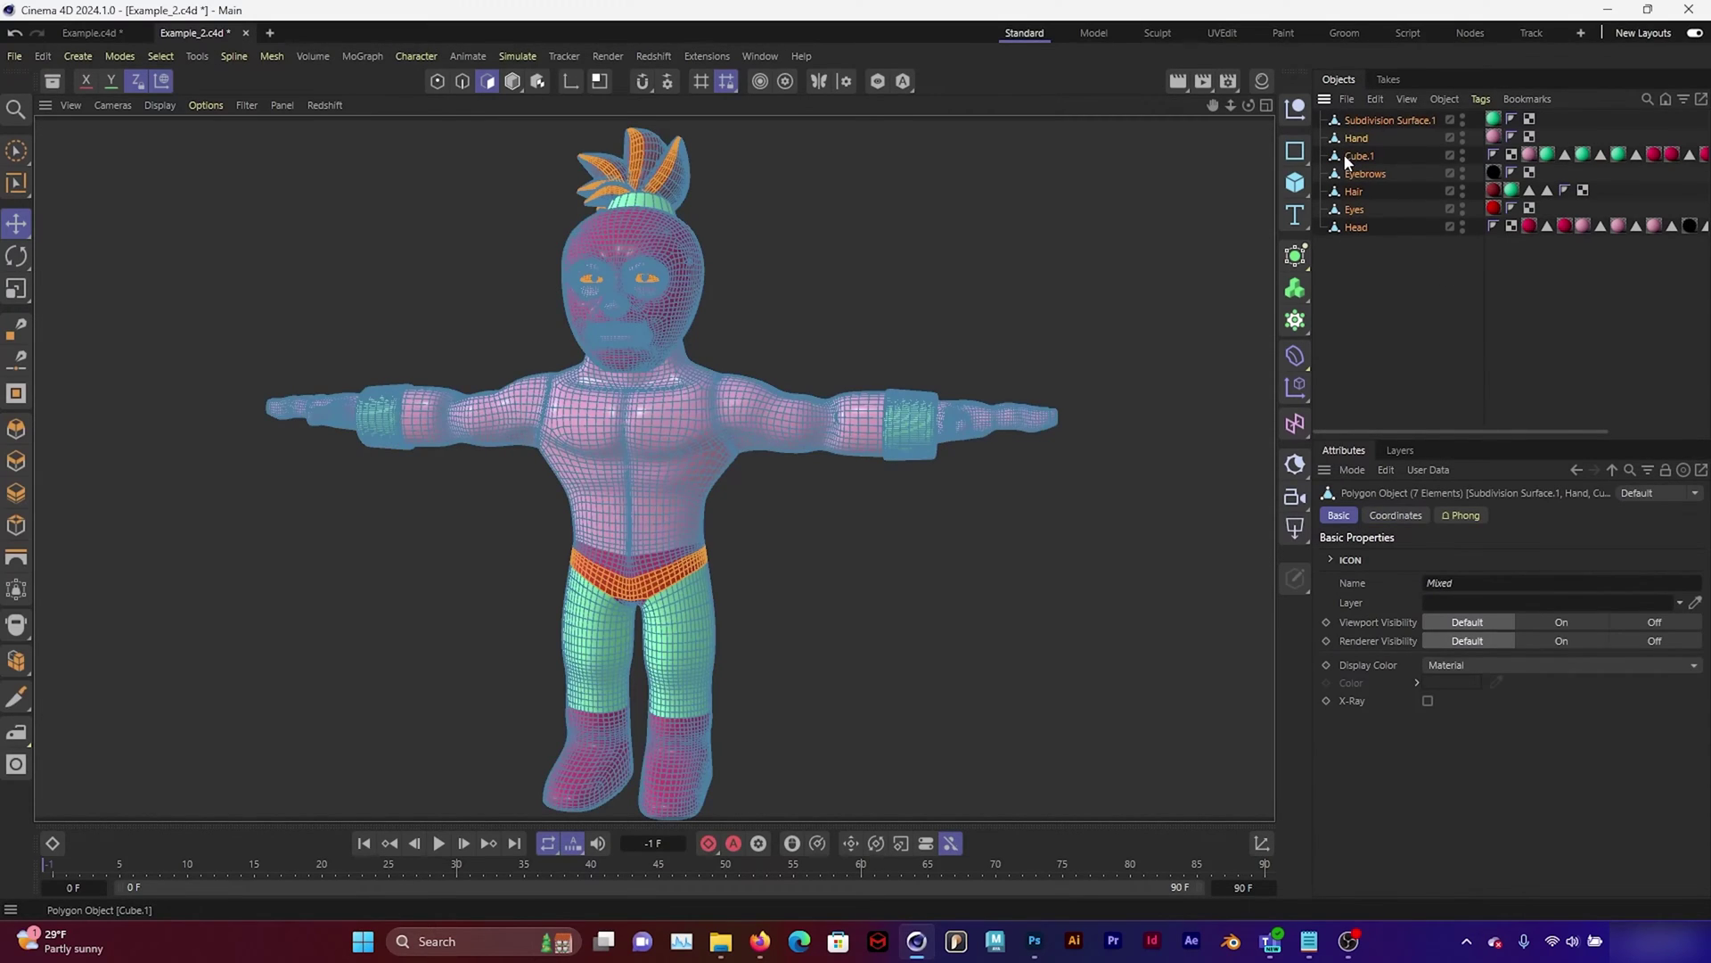
right_click(1347, 161)
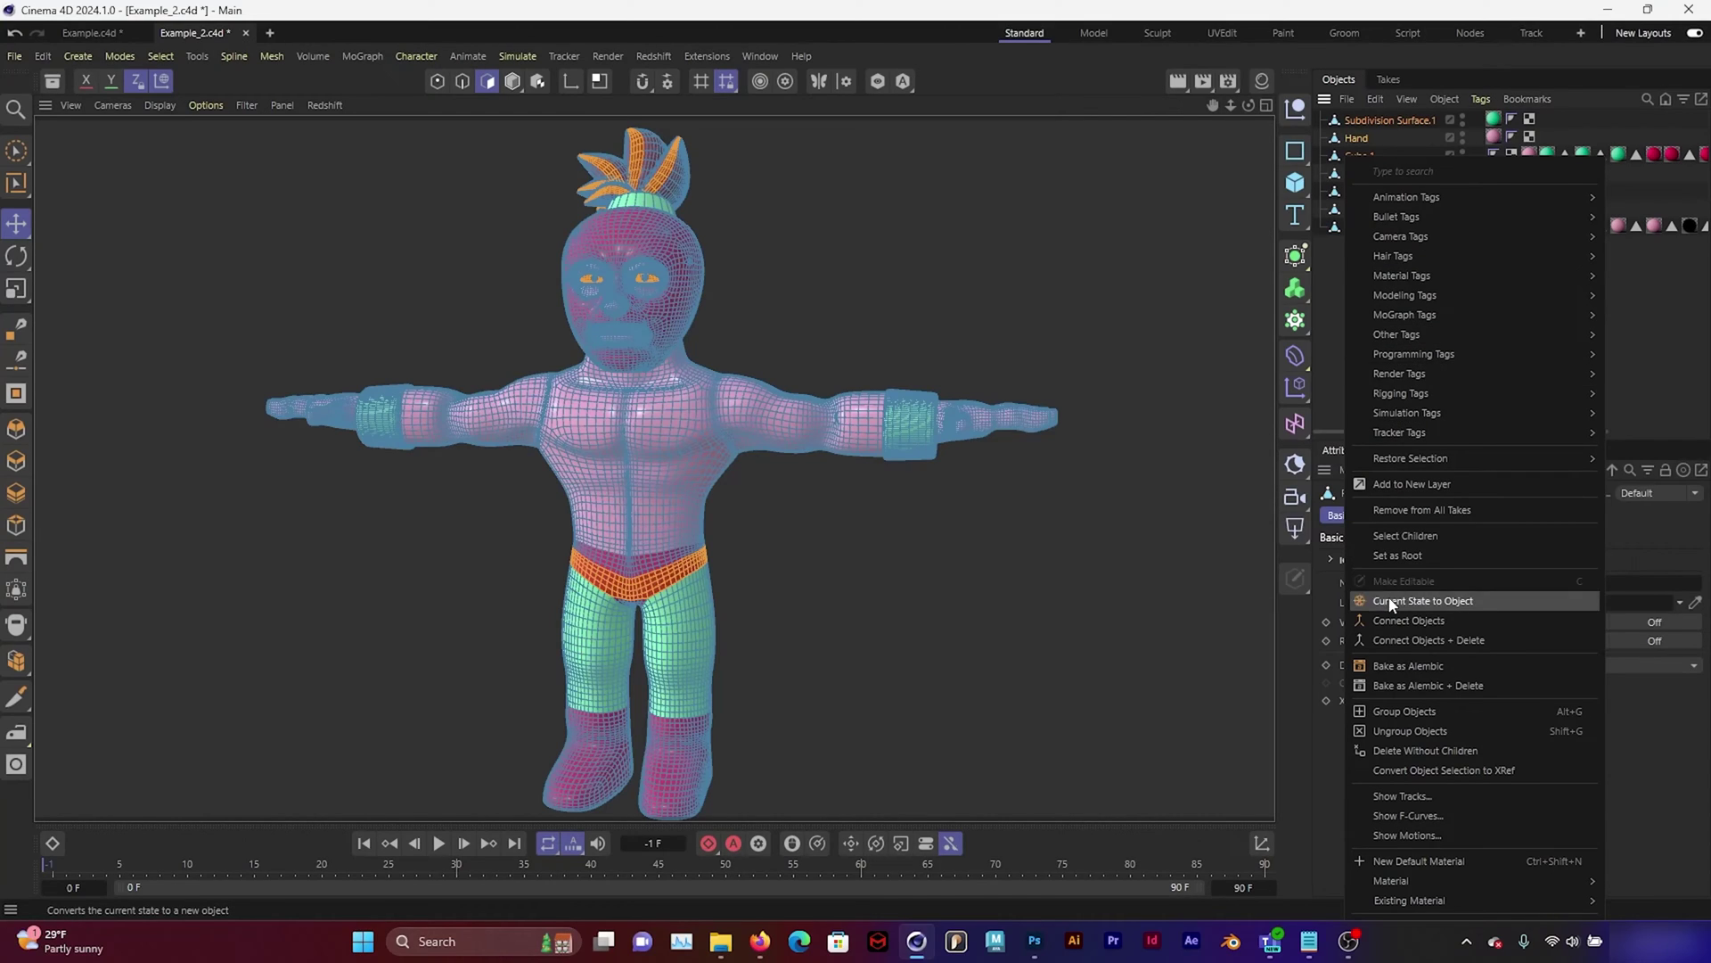
click(1405, 641)
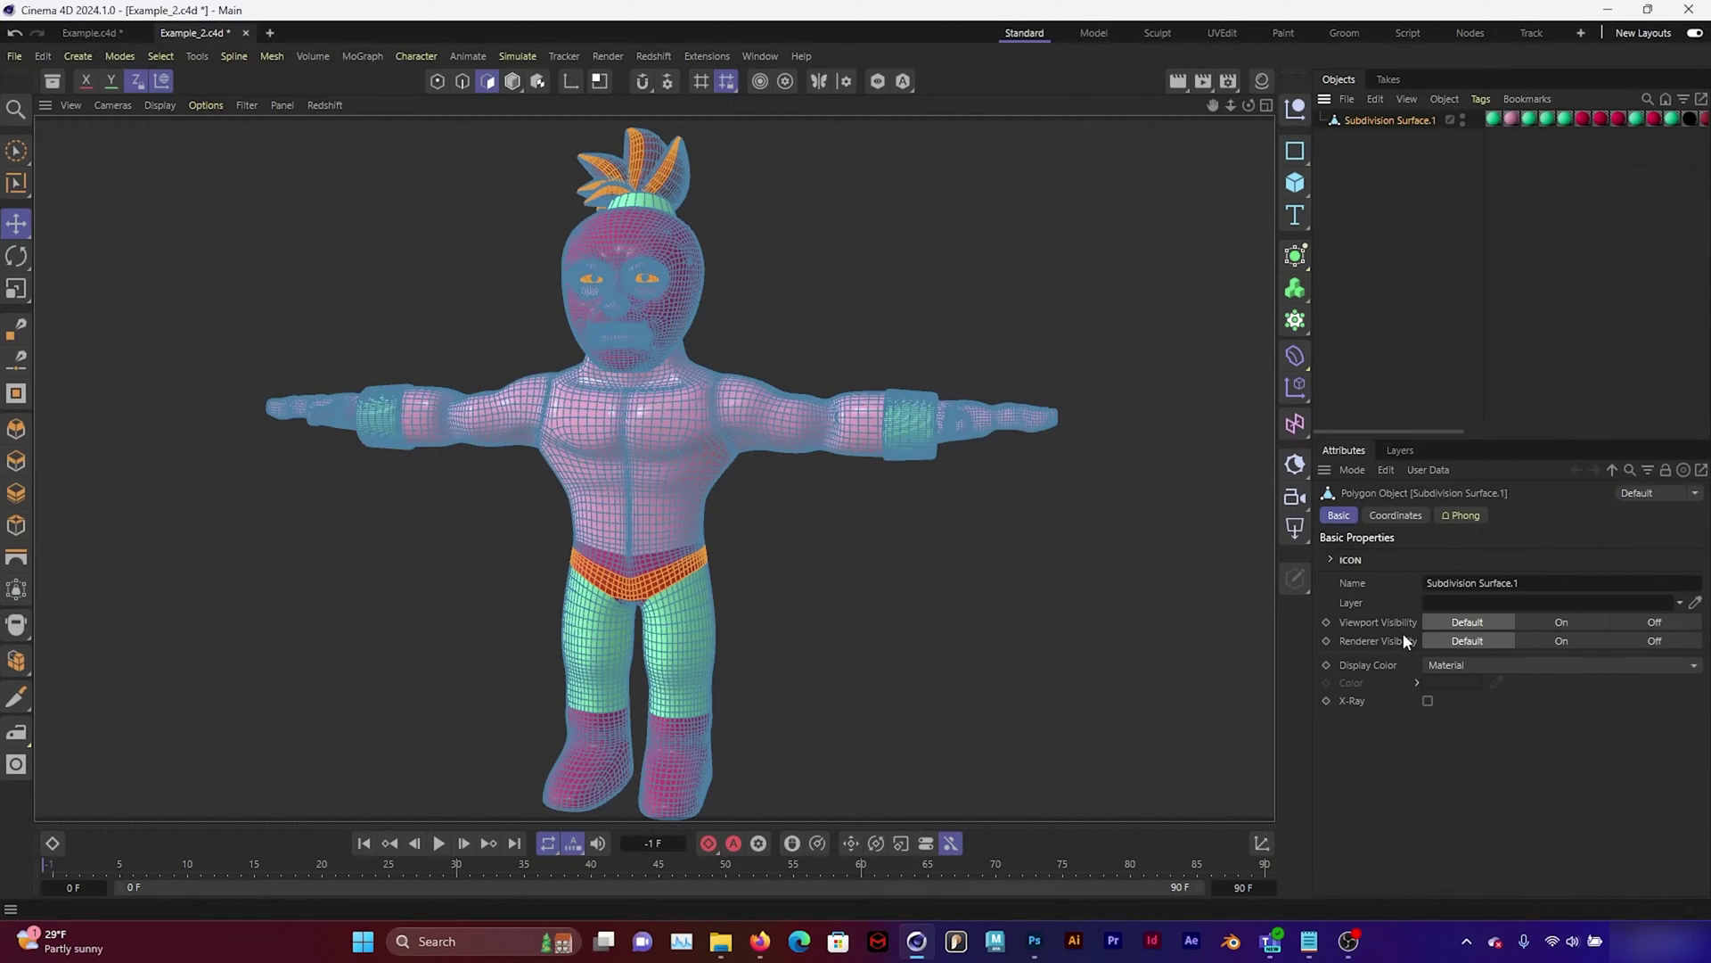
click(1446, 381)
click(1410, 123)
Rename the merged Subdivision Surface.1 object to Character_1
scroll(1683, 185, right, 5)
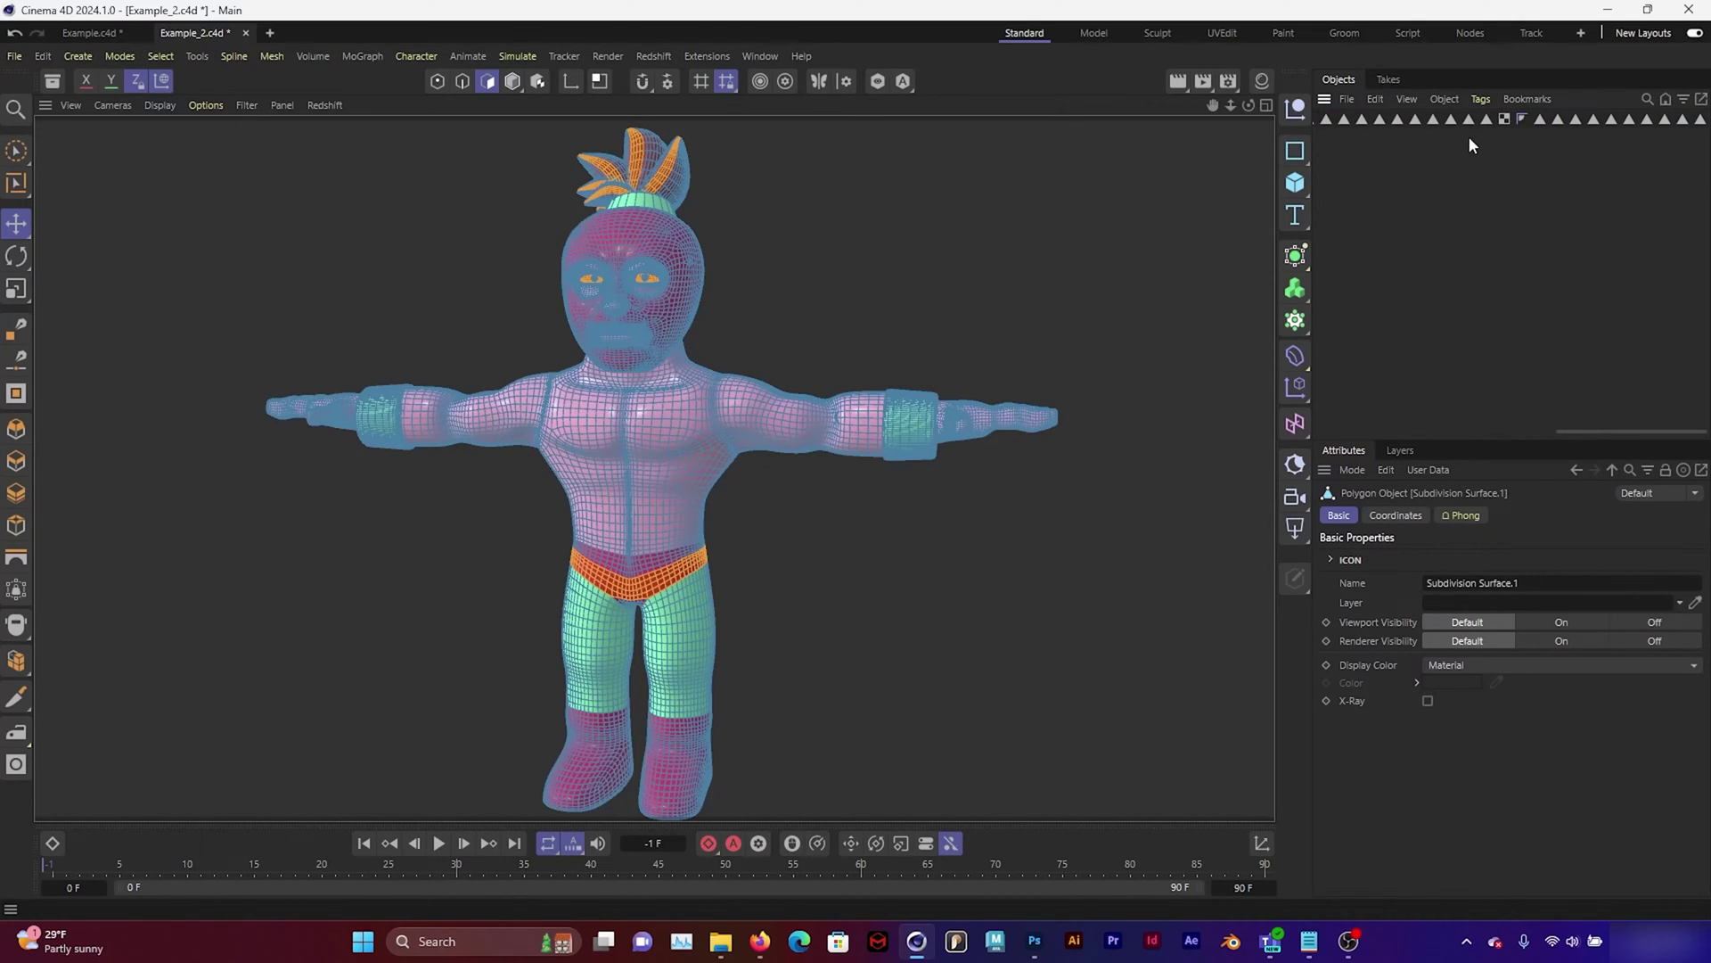
scroll(1588, 239, left, 5)
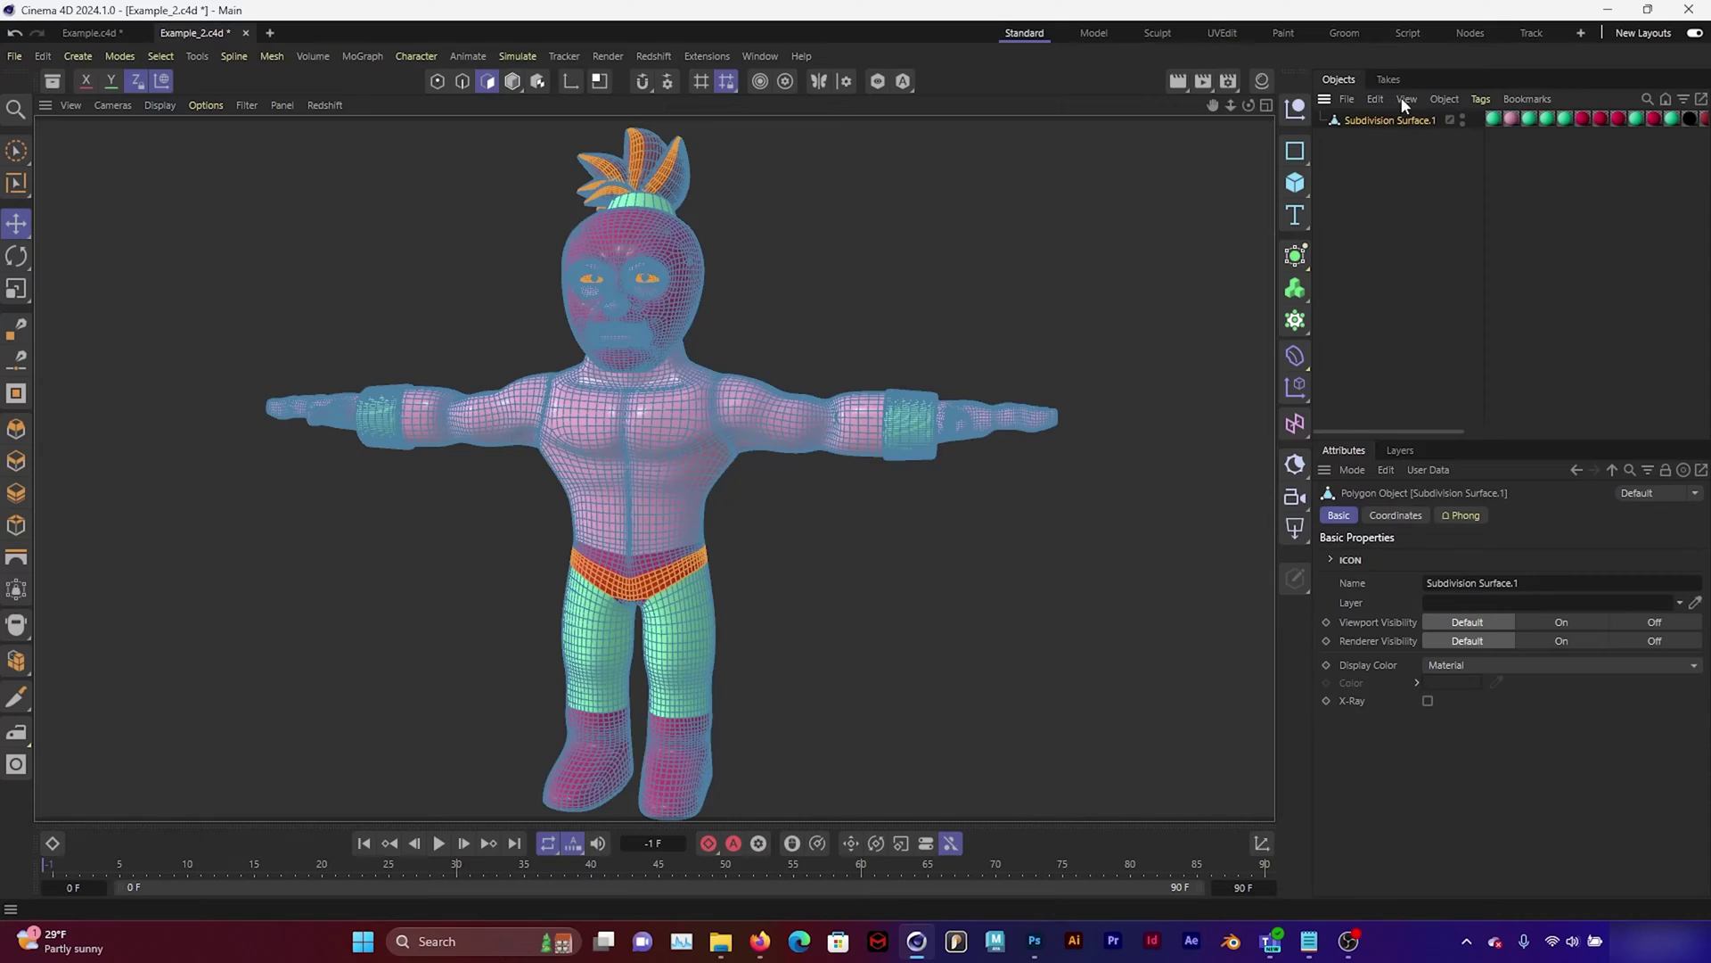
double_click(1373, 118)
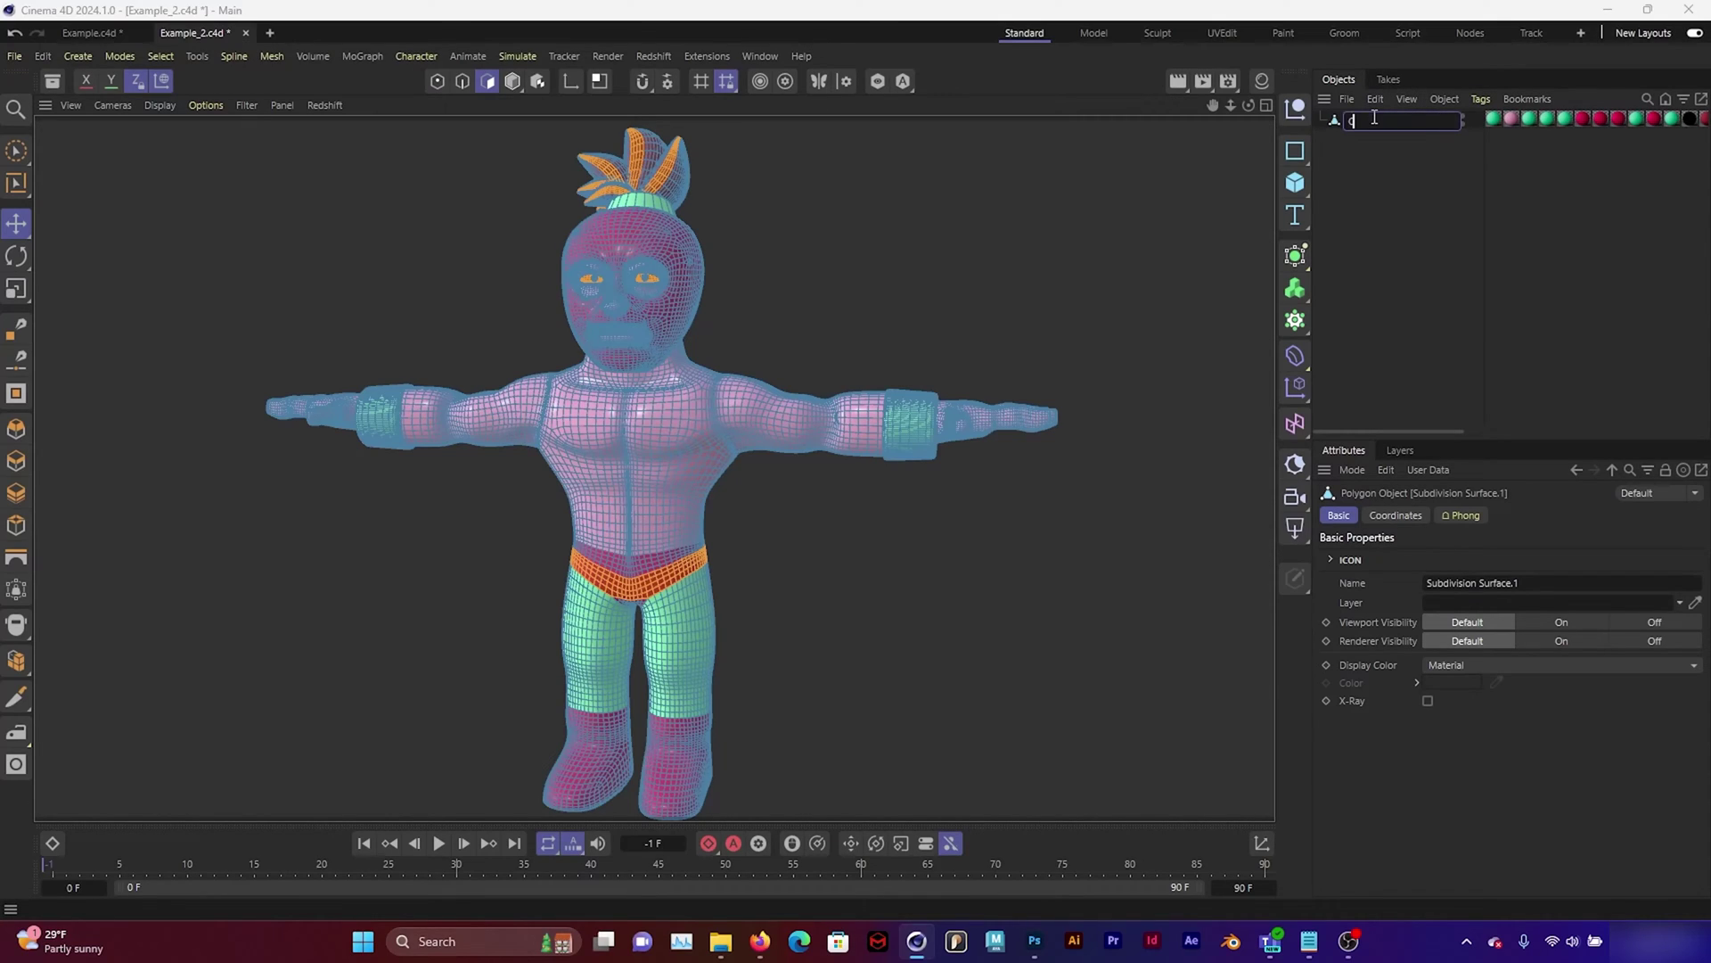
text(Character_1)
click(1369, 135)
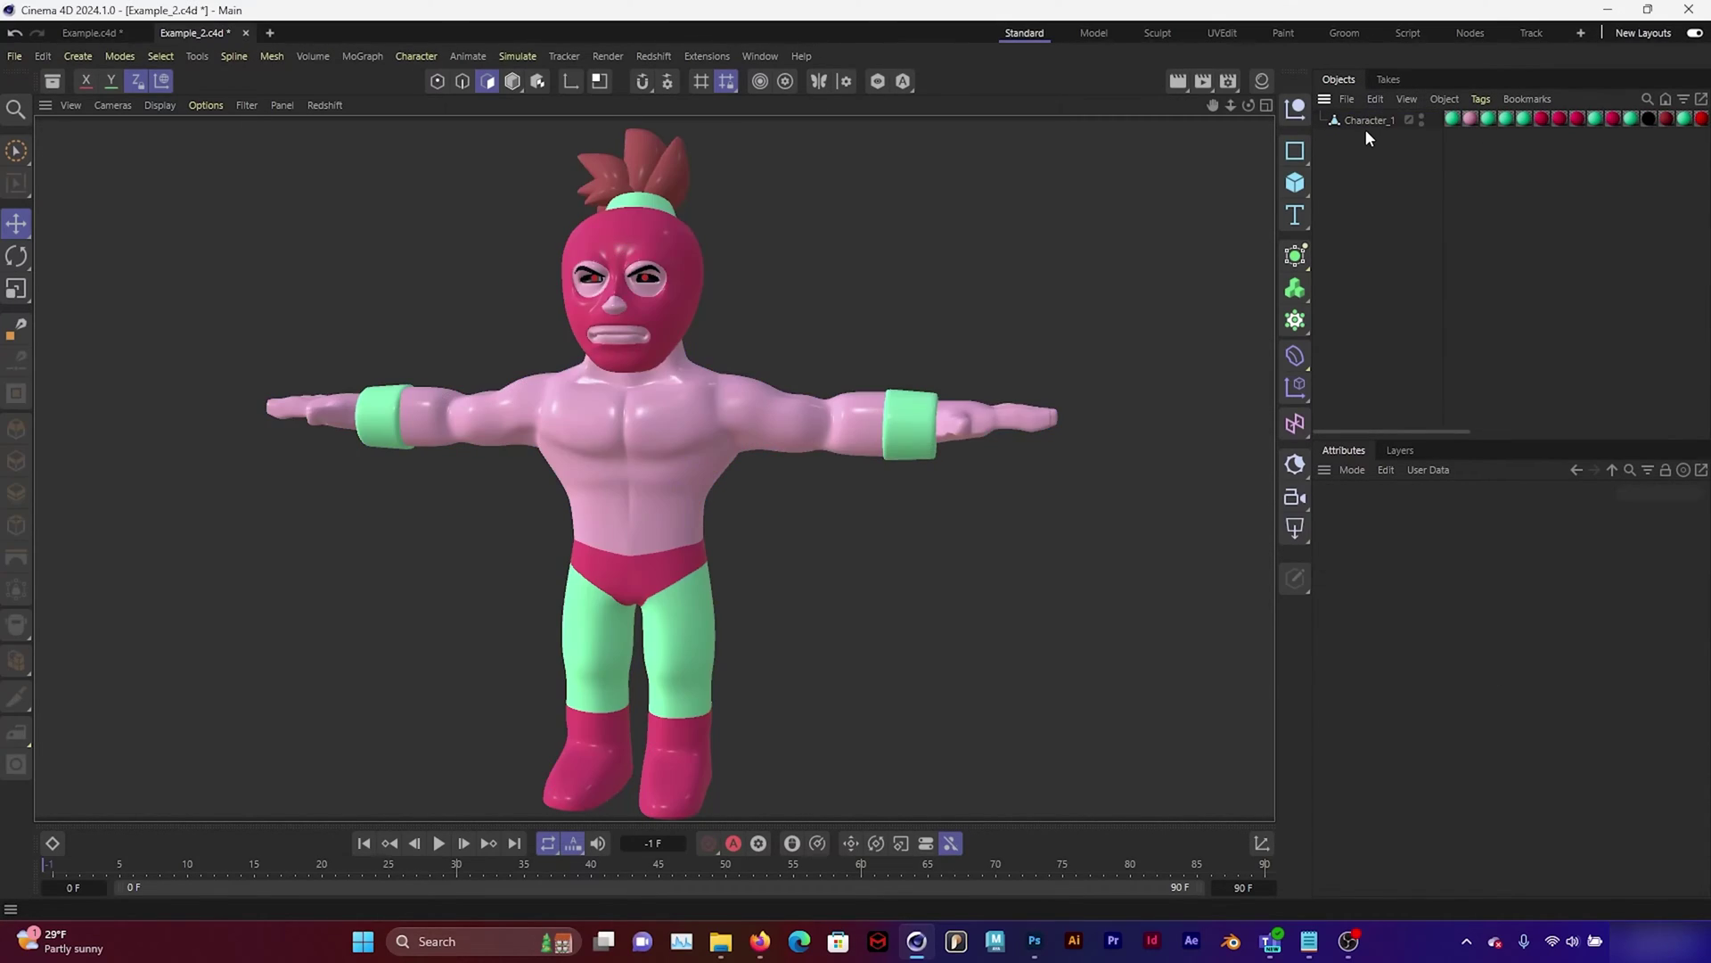
click(1368, 126)
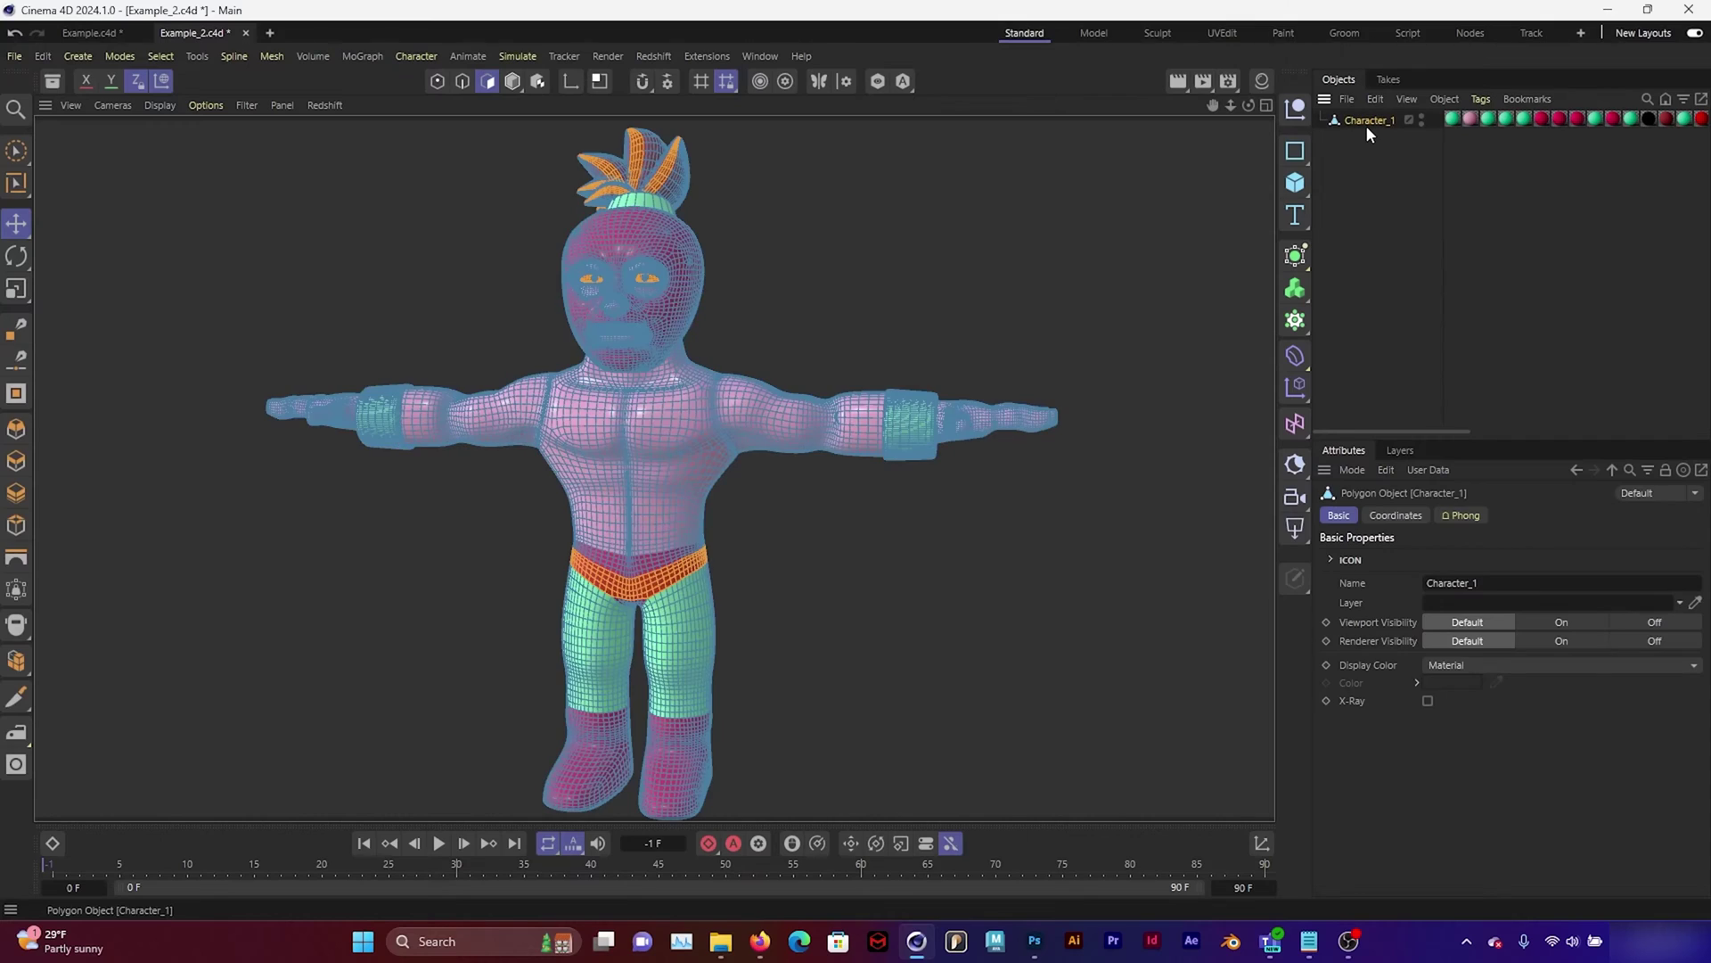
Export the scene via File > Export > FBX as Wrestler_Character.fbx into Strawberry_Cooler
click(14, 56)
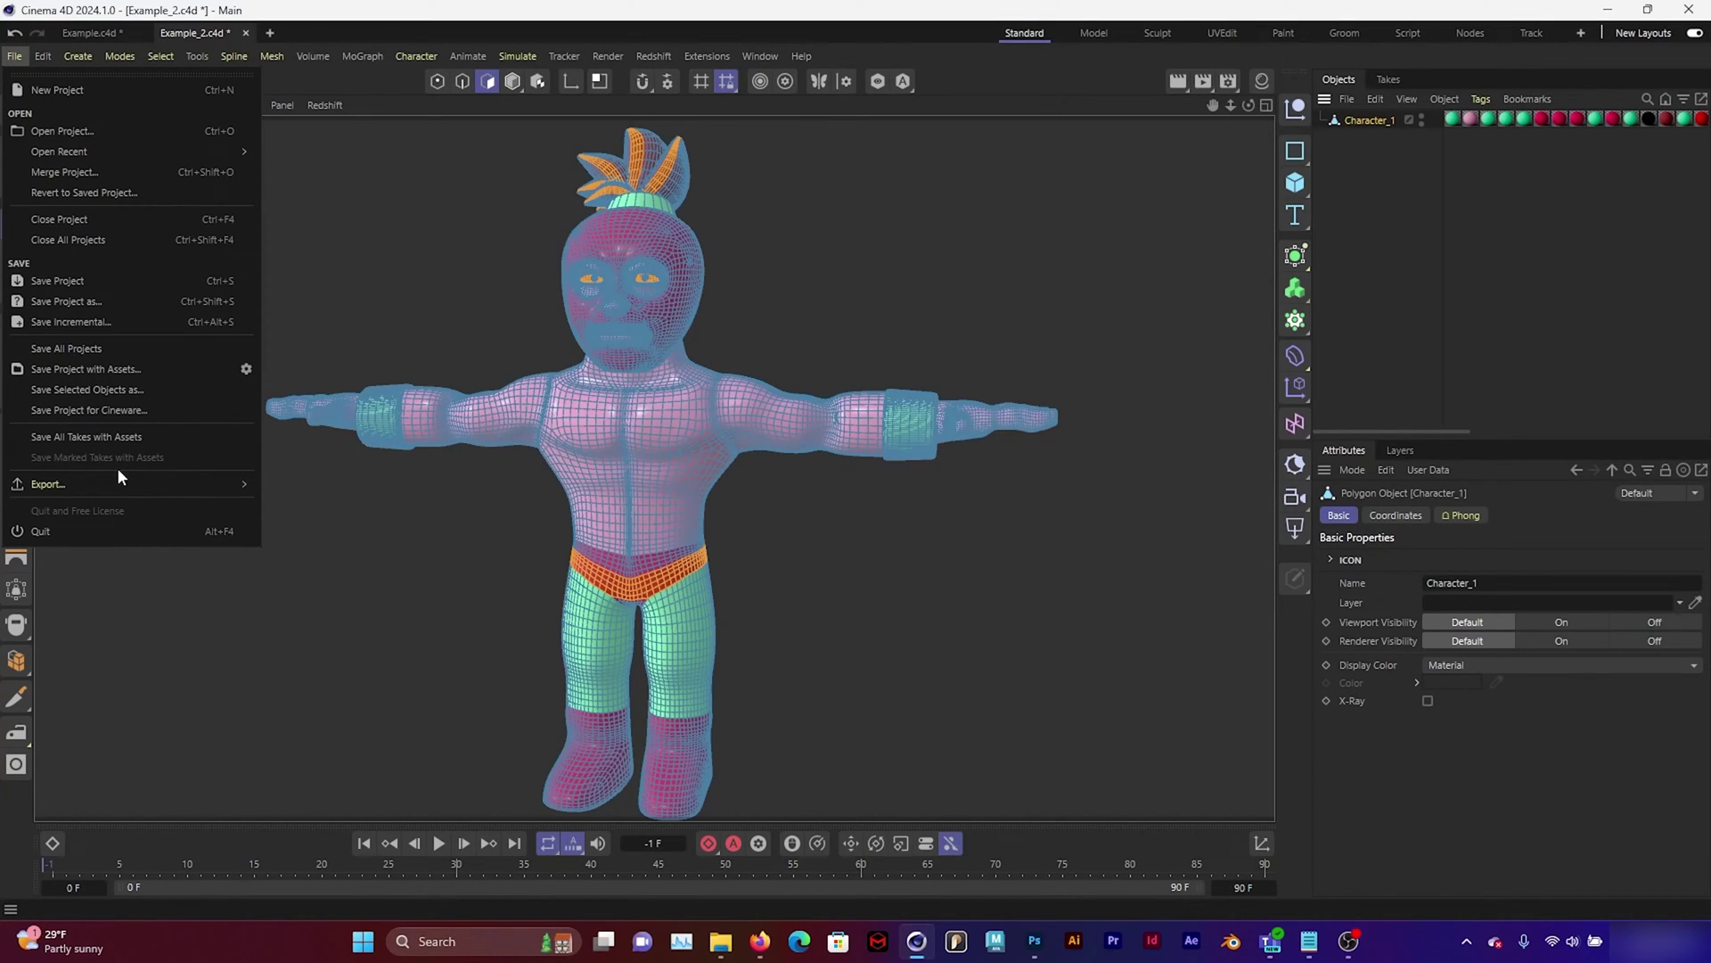
mouse_move(120, 486)
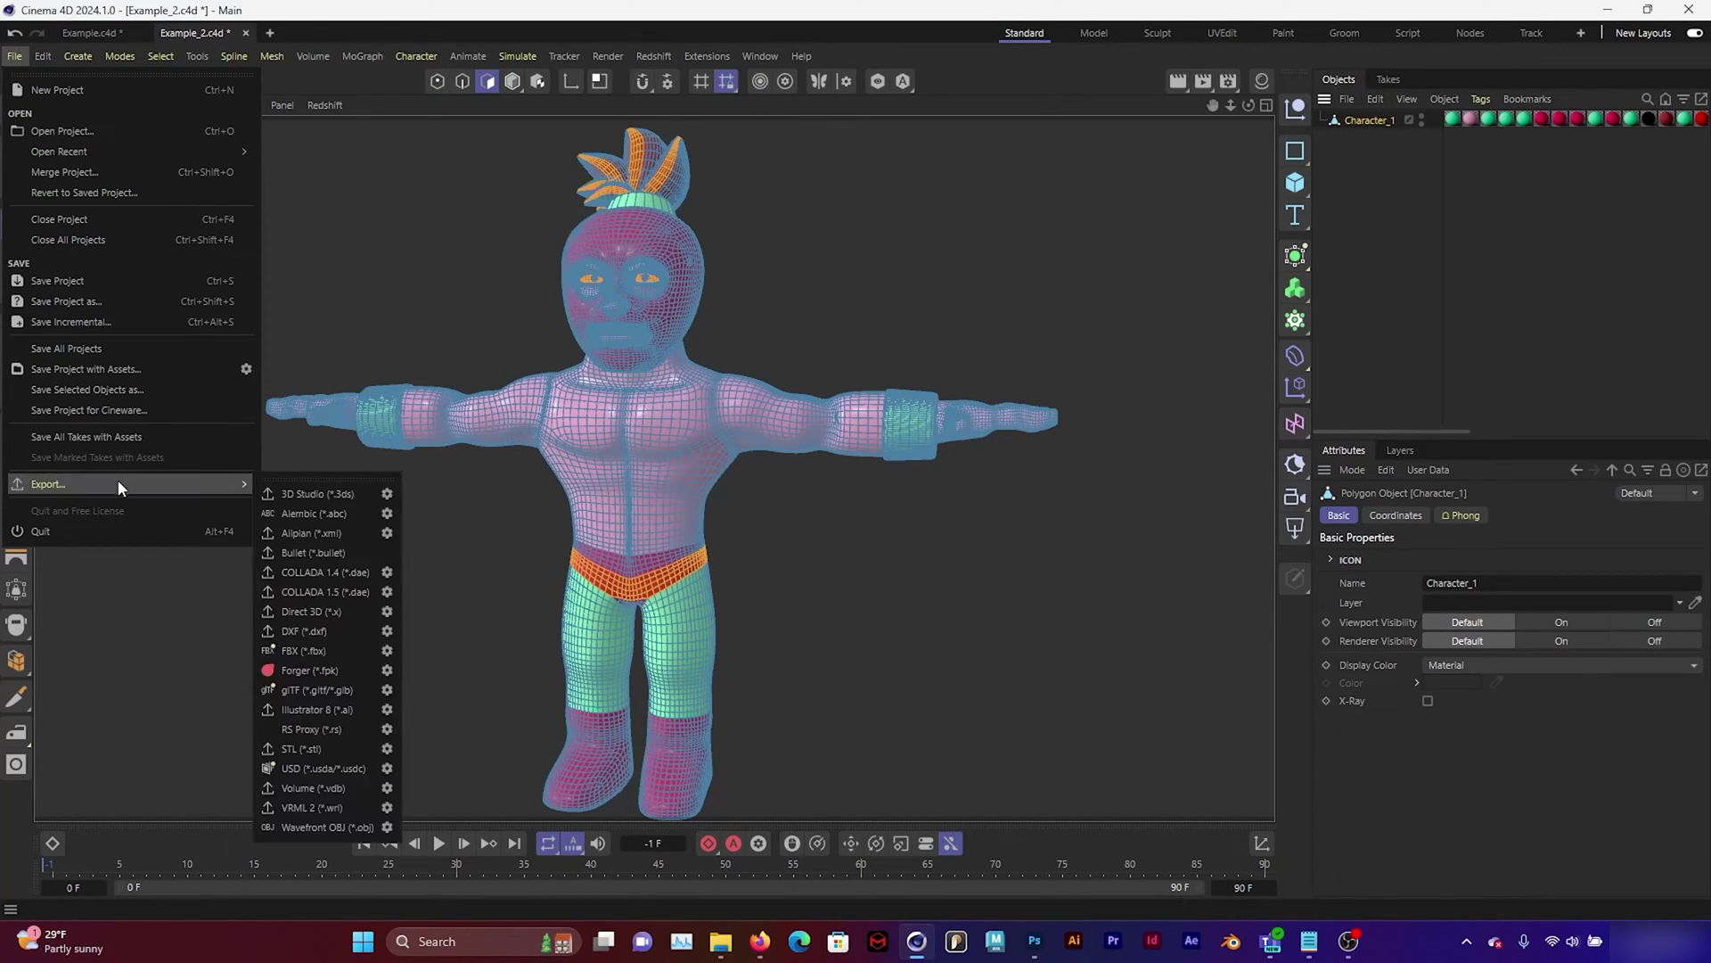
click(303, 660)
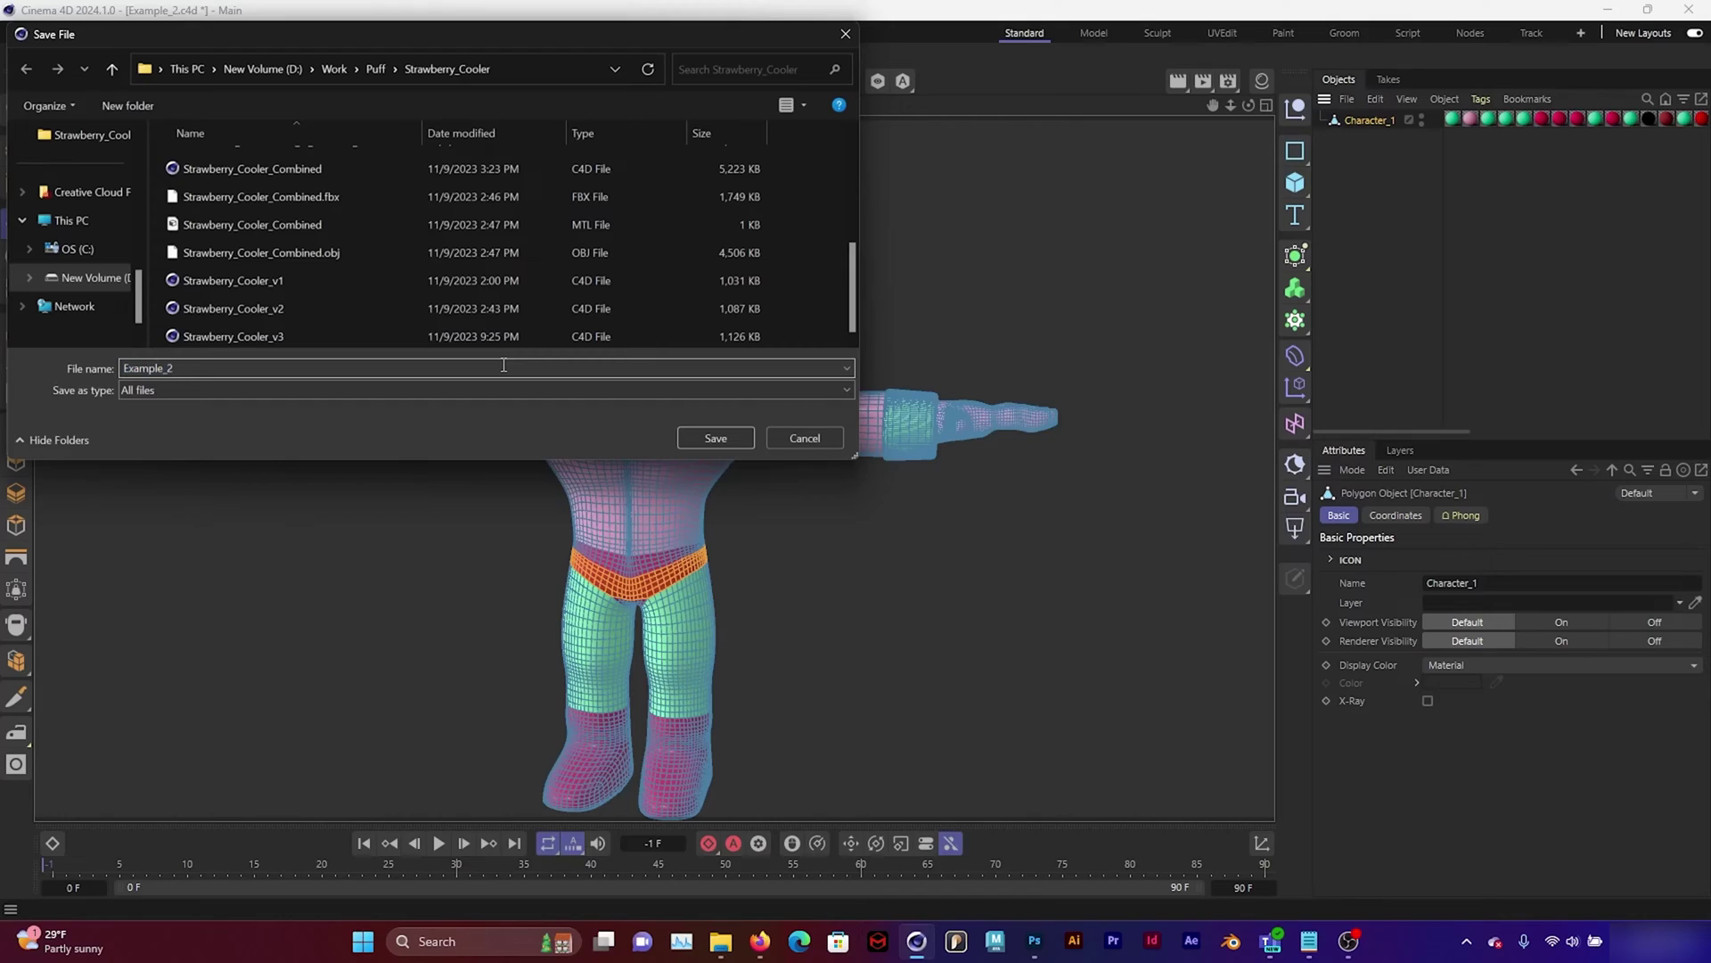
key(BackSpace)
key(BackSpace)
key(BackSpace)
key(BackSpace)
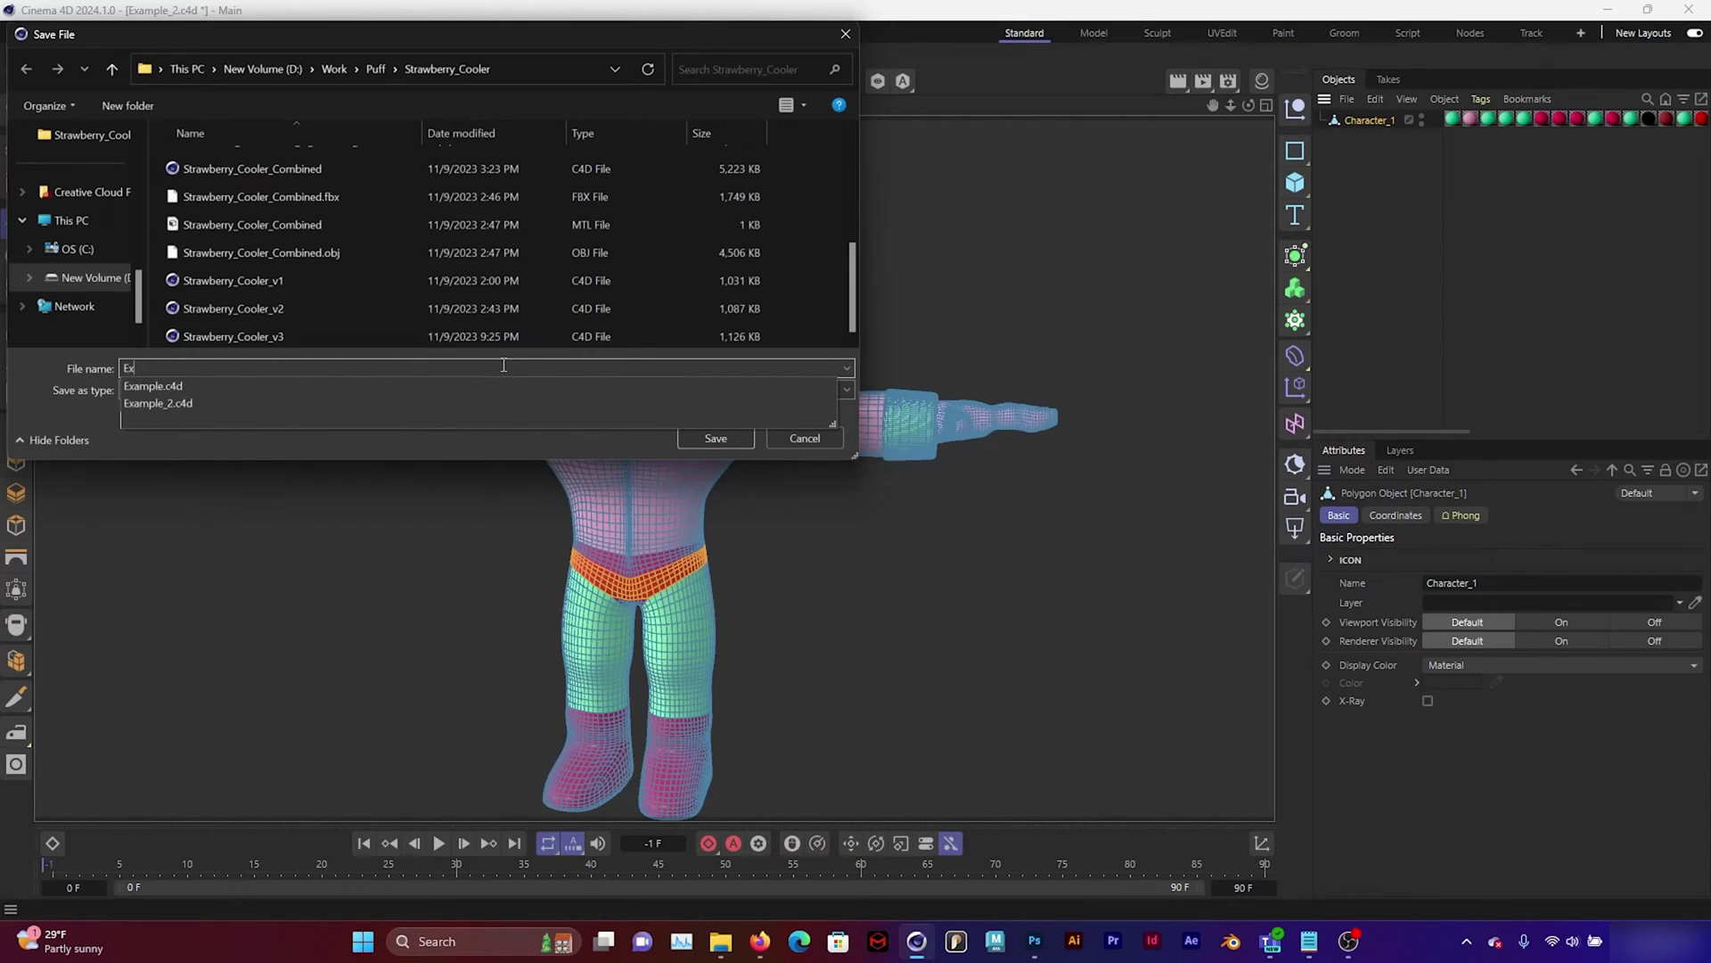
key(BackSpace)
key(BackSpace)
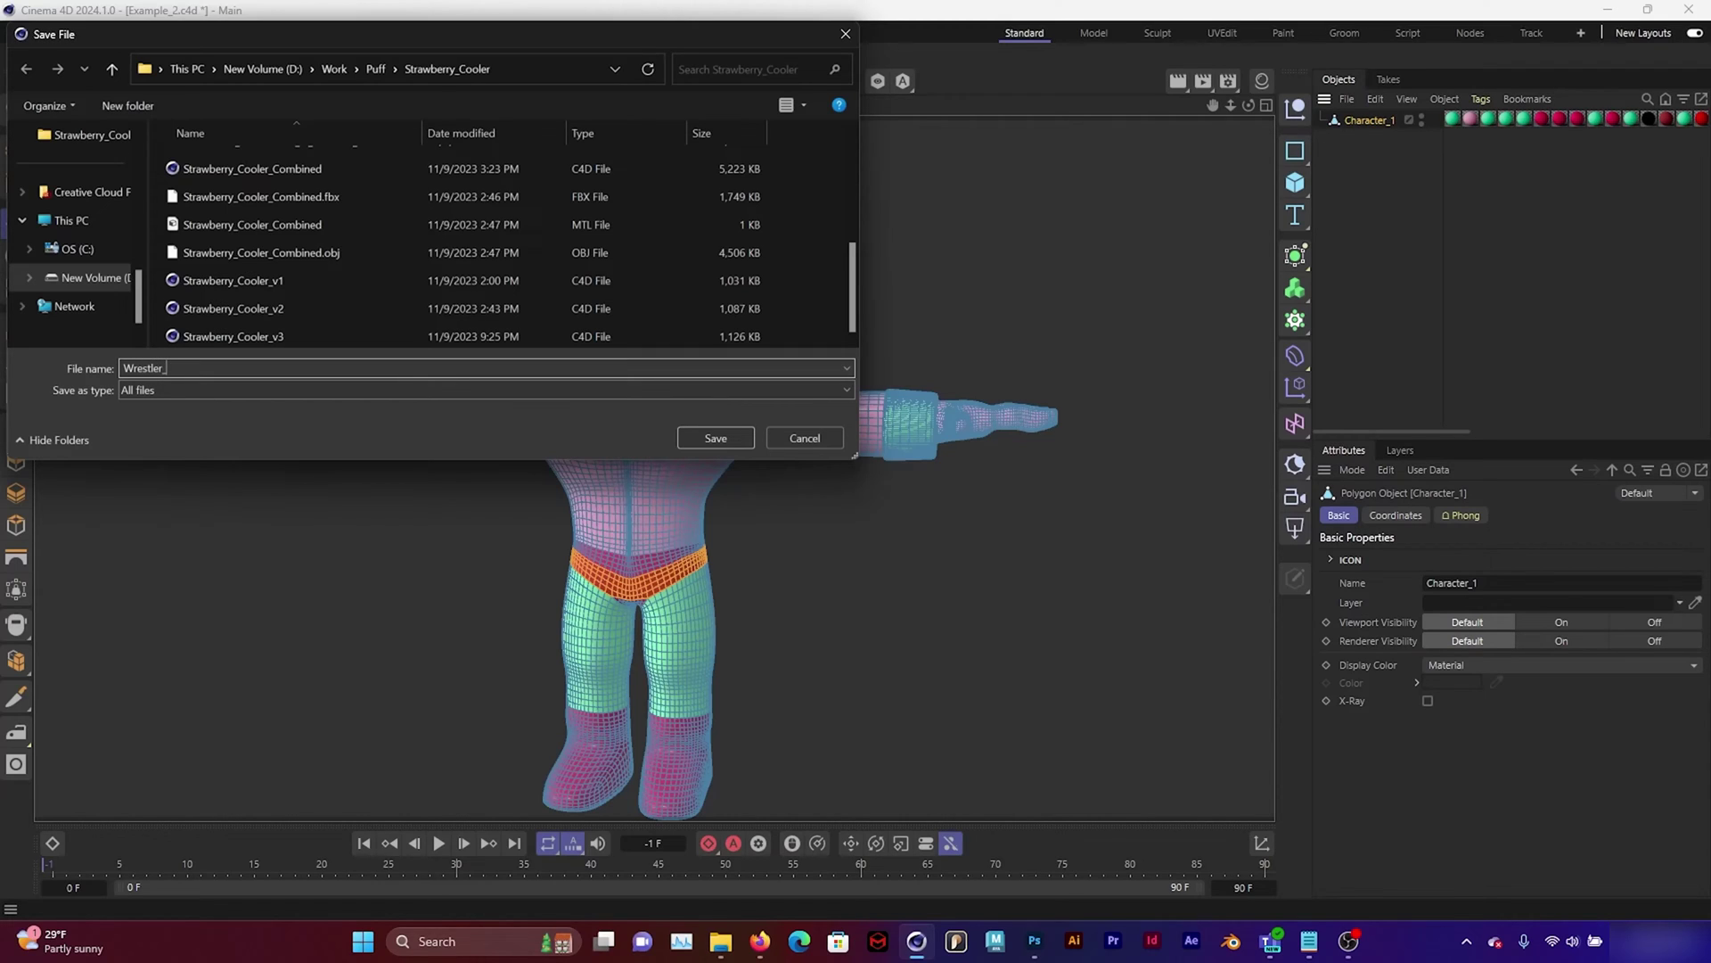
key(Return)
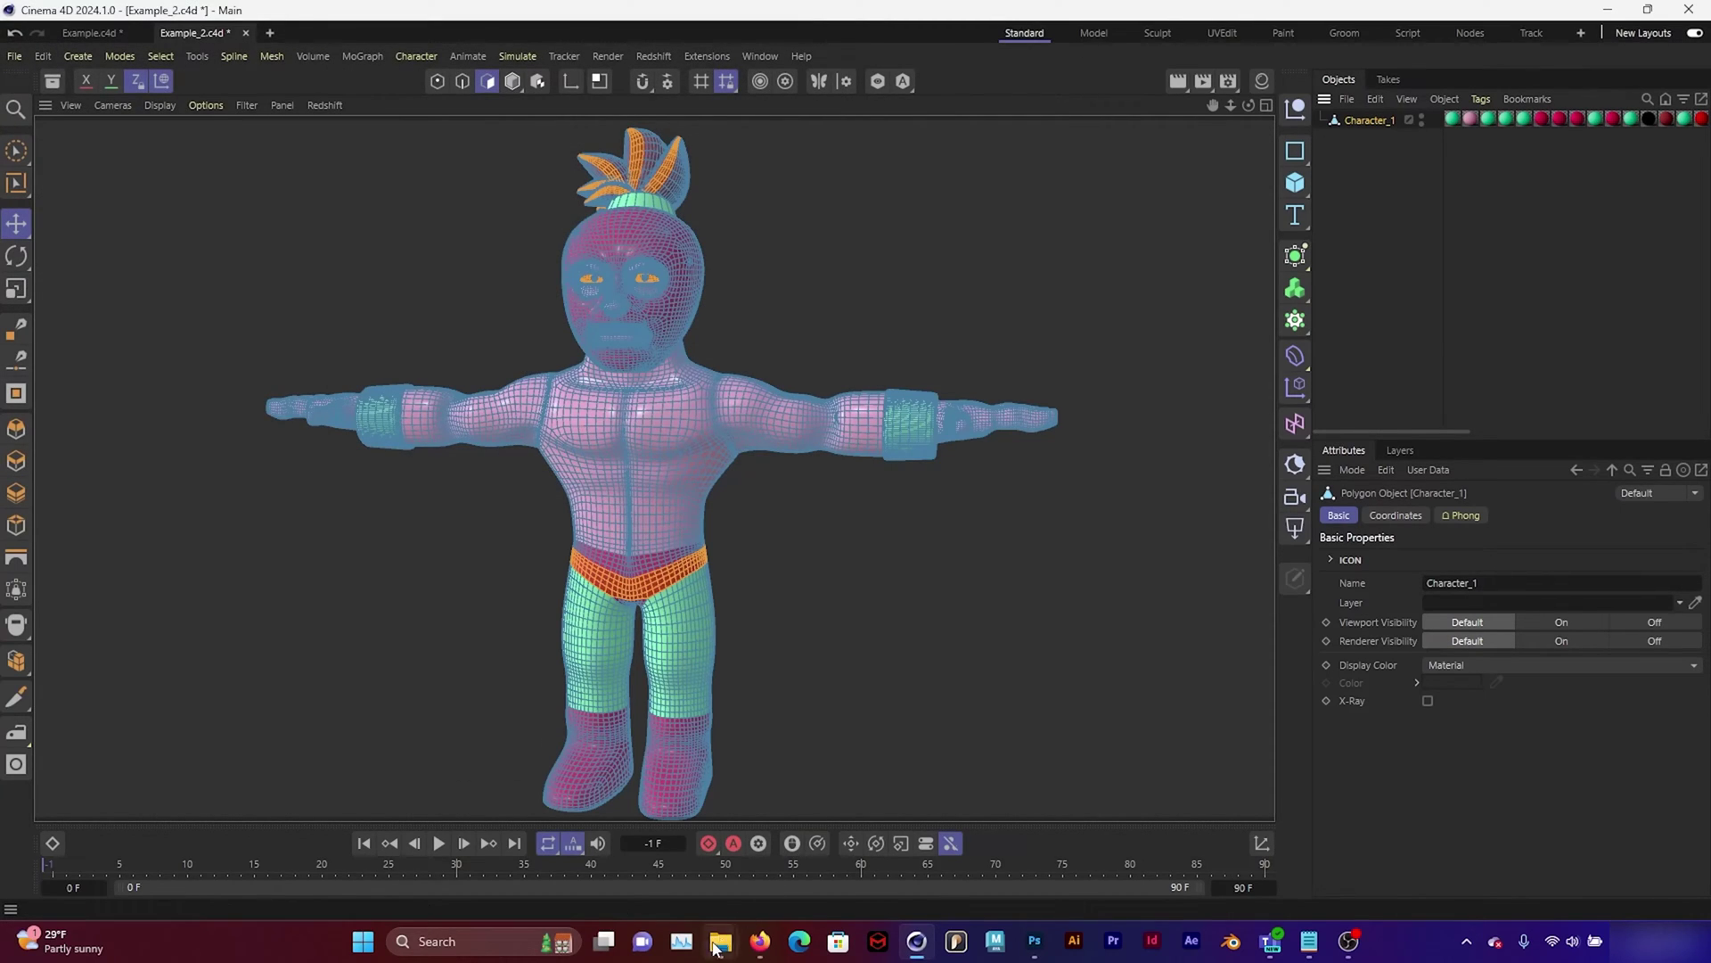
Search 'miximo adobe' in Edge to reach the Mixamo site
click(802, 942)
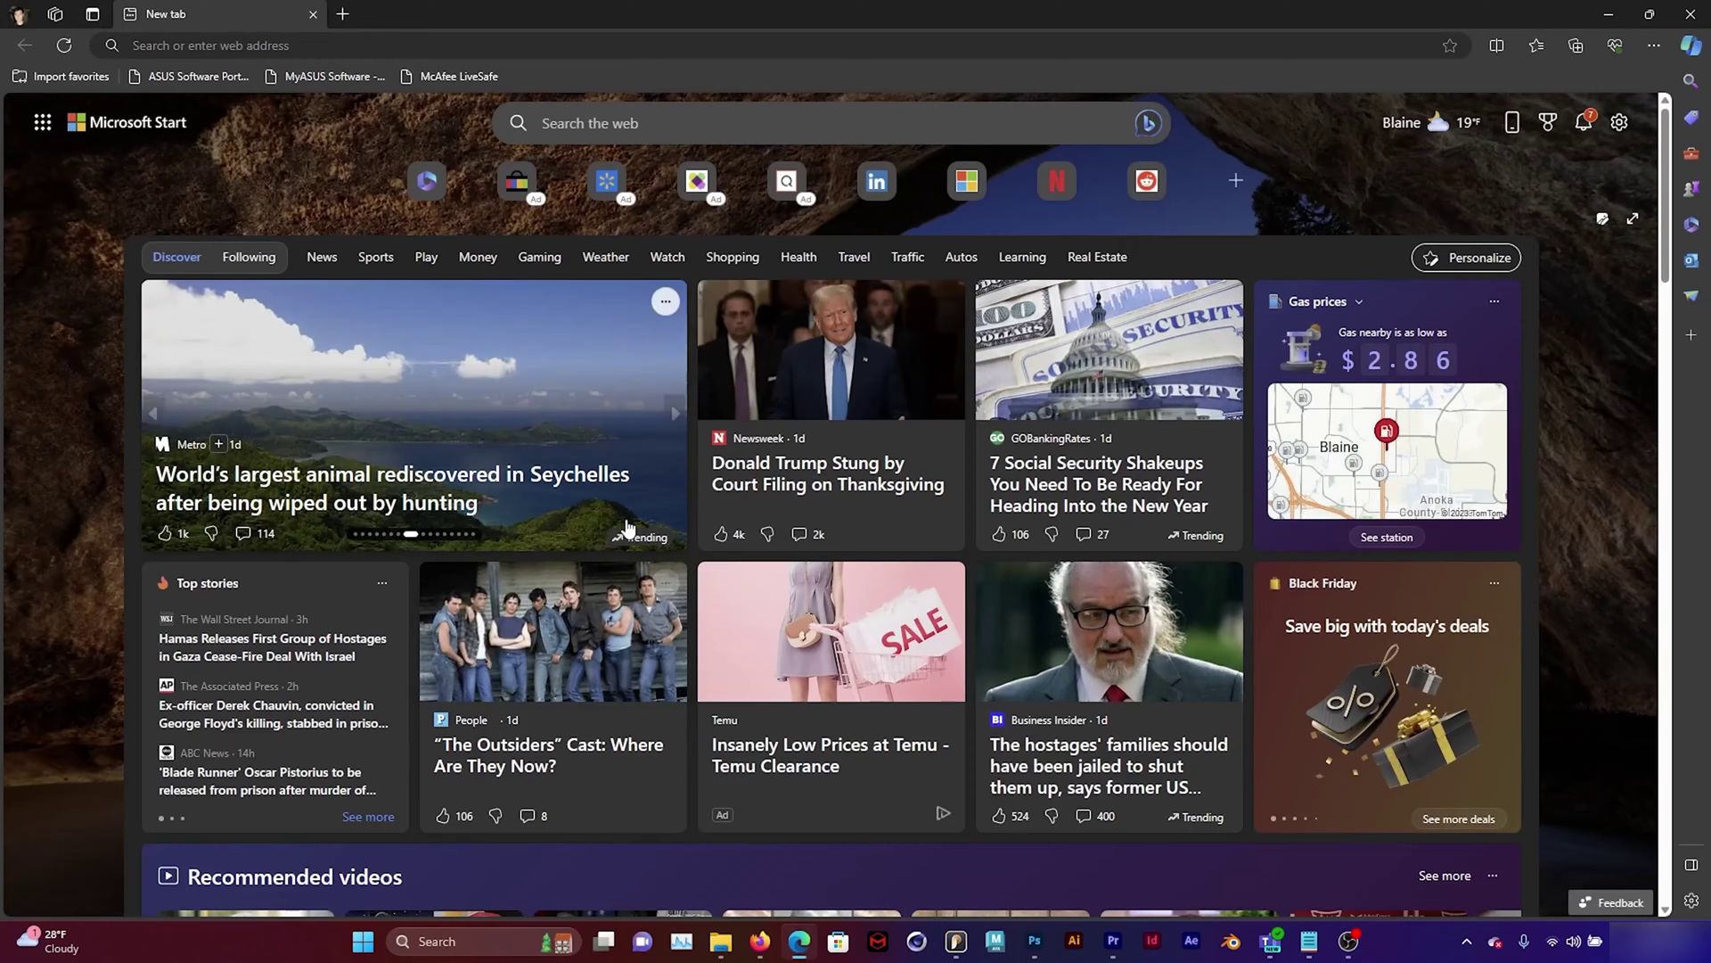
click(491, 49)
text(miximo adob)
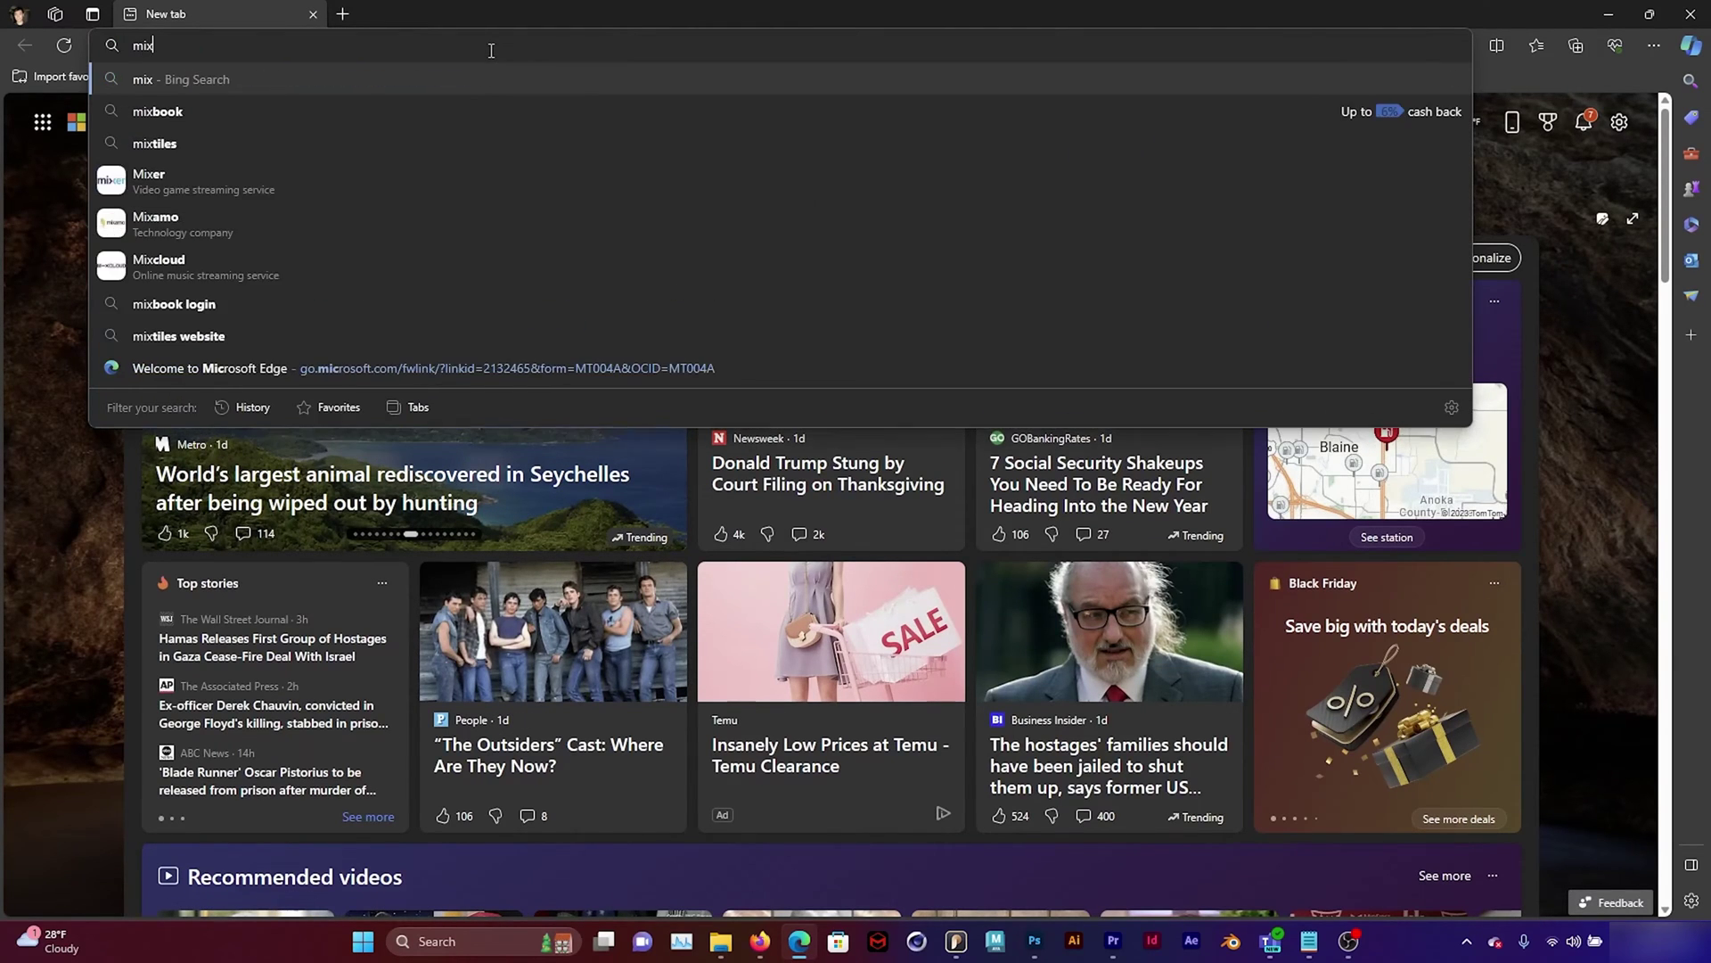
text(e)
key(Return)
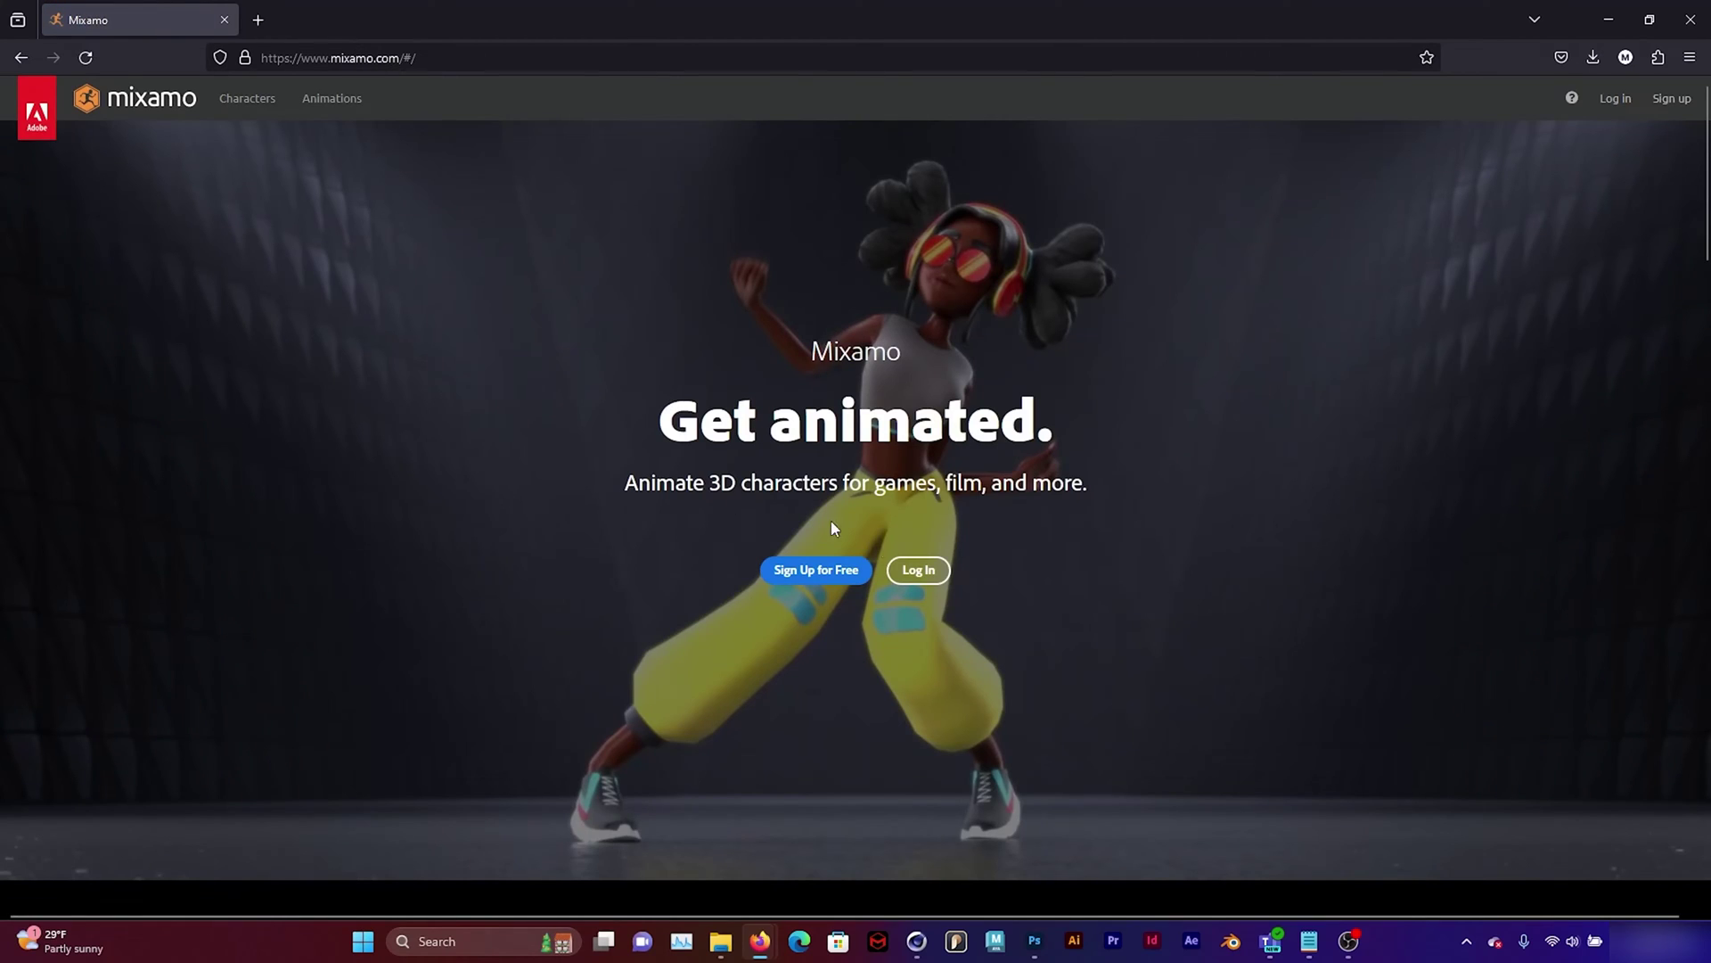
Log in to Mixamo and upload Wrestler_Character.fbx through Upload Character
click(918, 570)
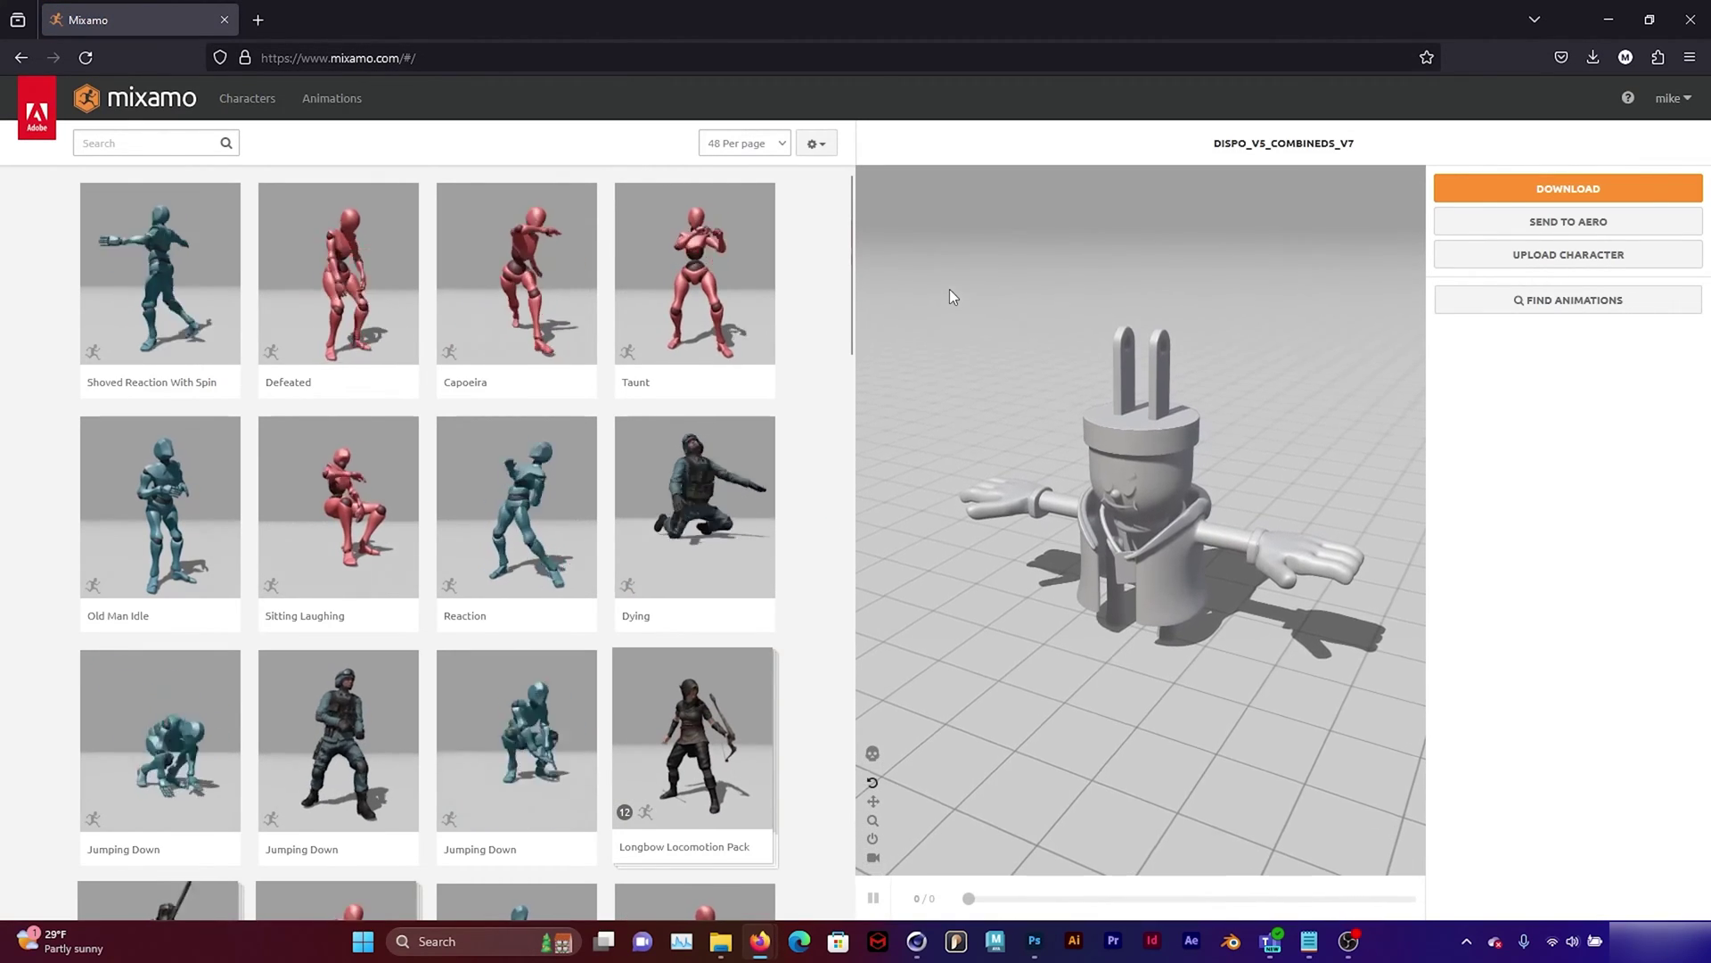
click(1490, 268)
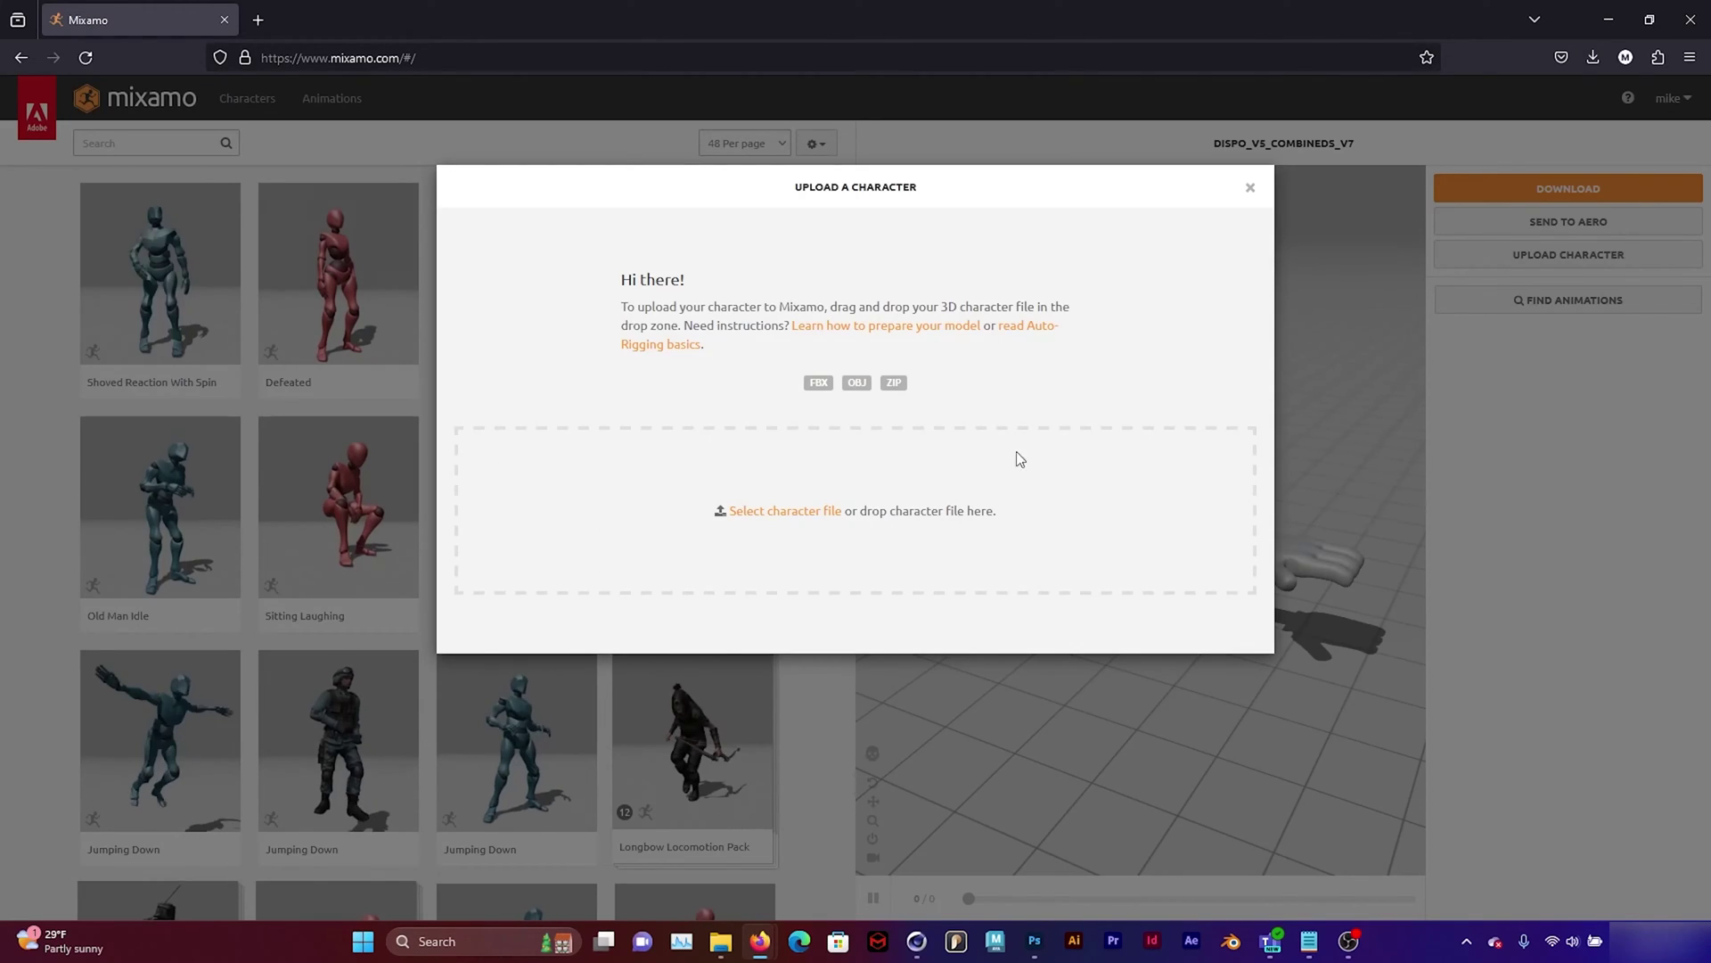
click(810, 513)
click(89, 410)
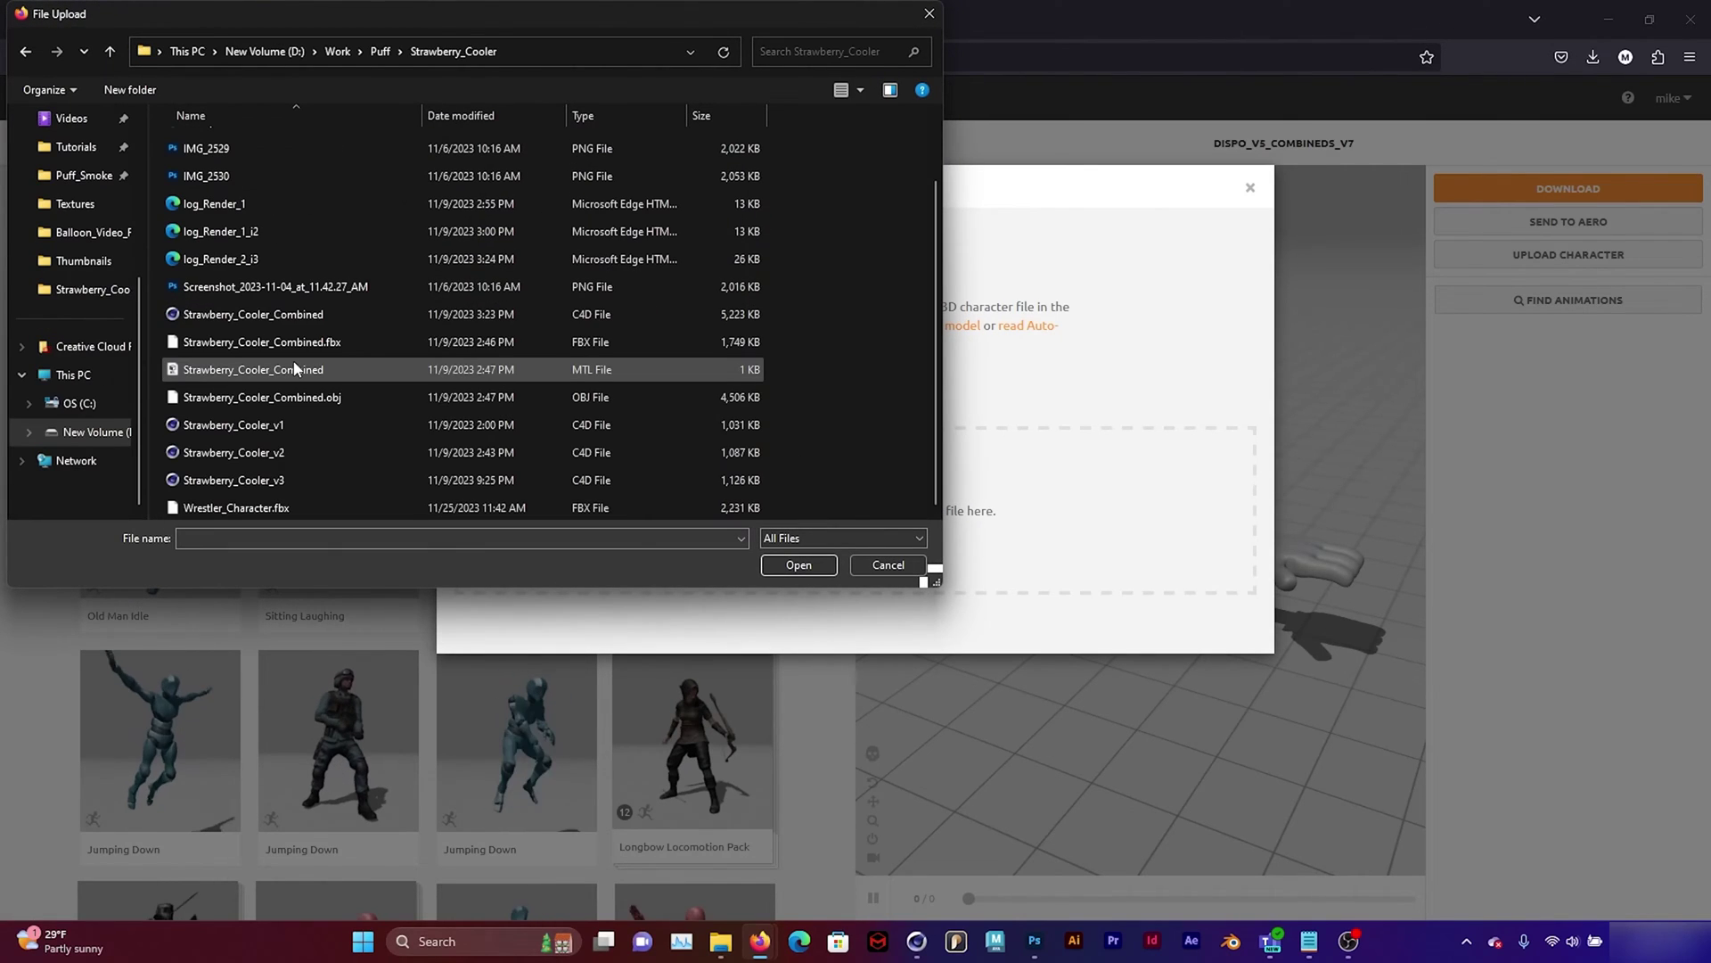
click(269, 508)
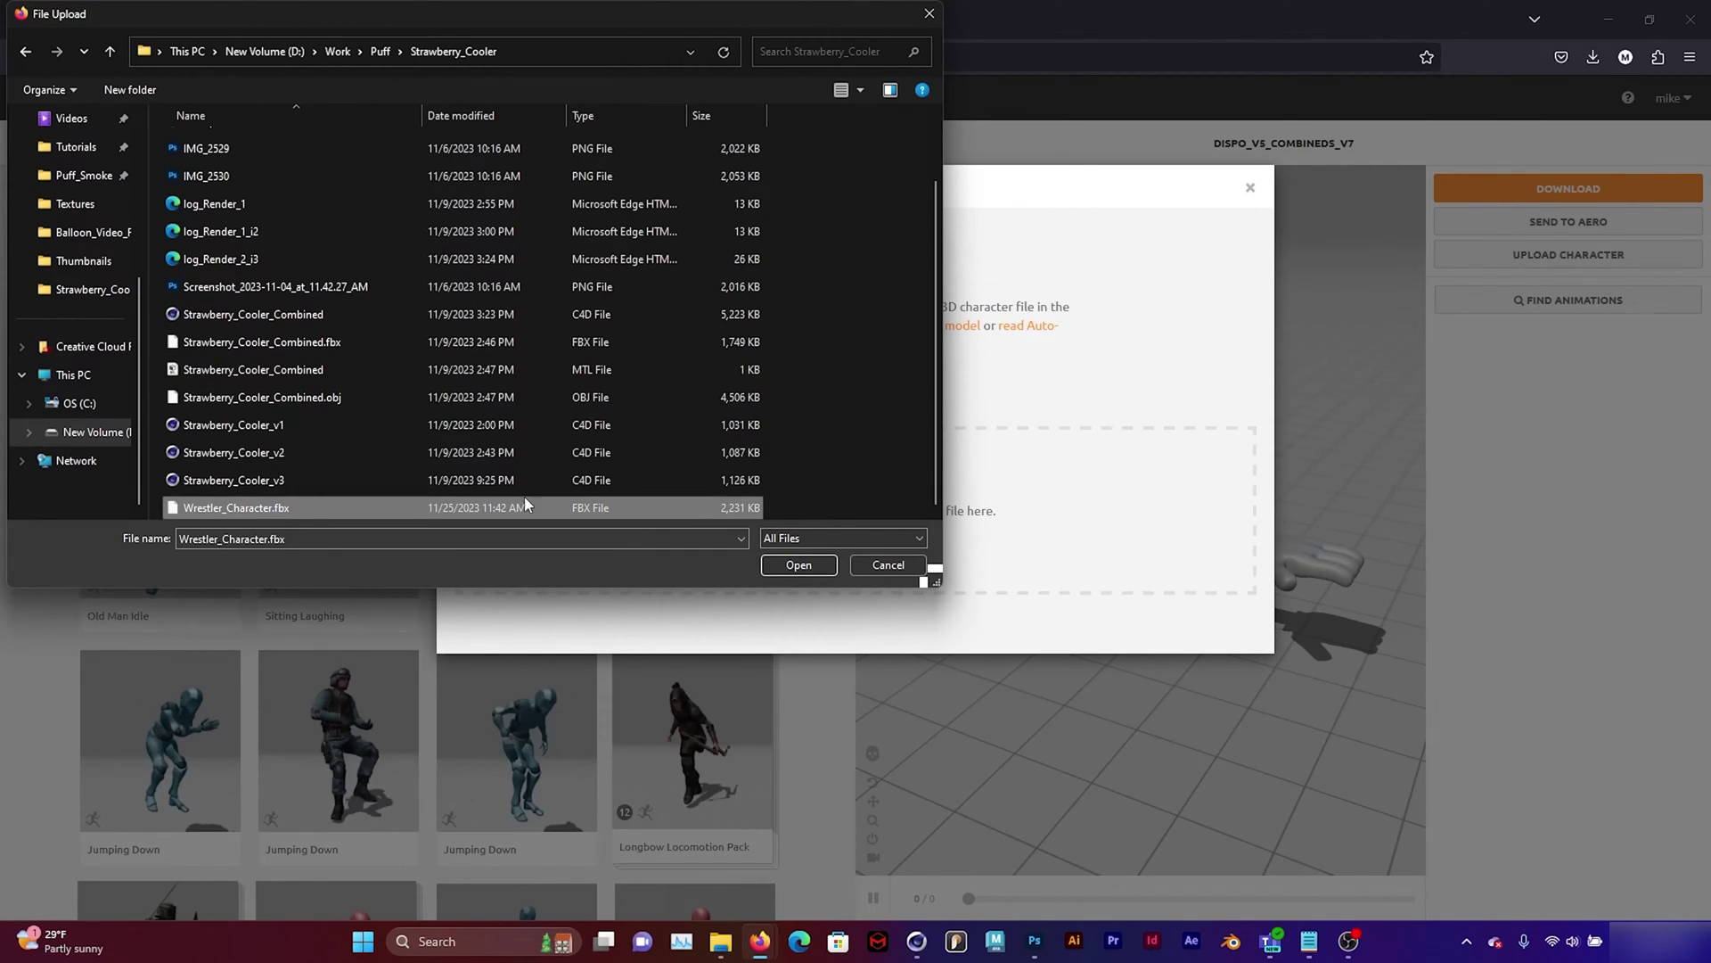
click(781, 562)
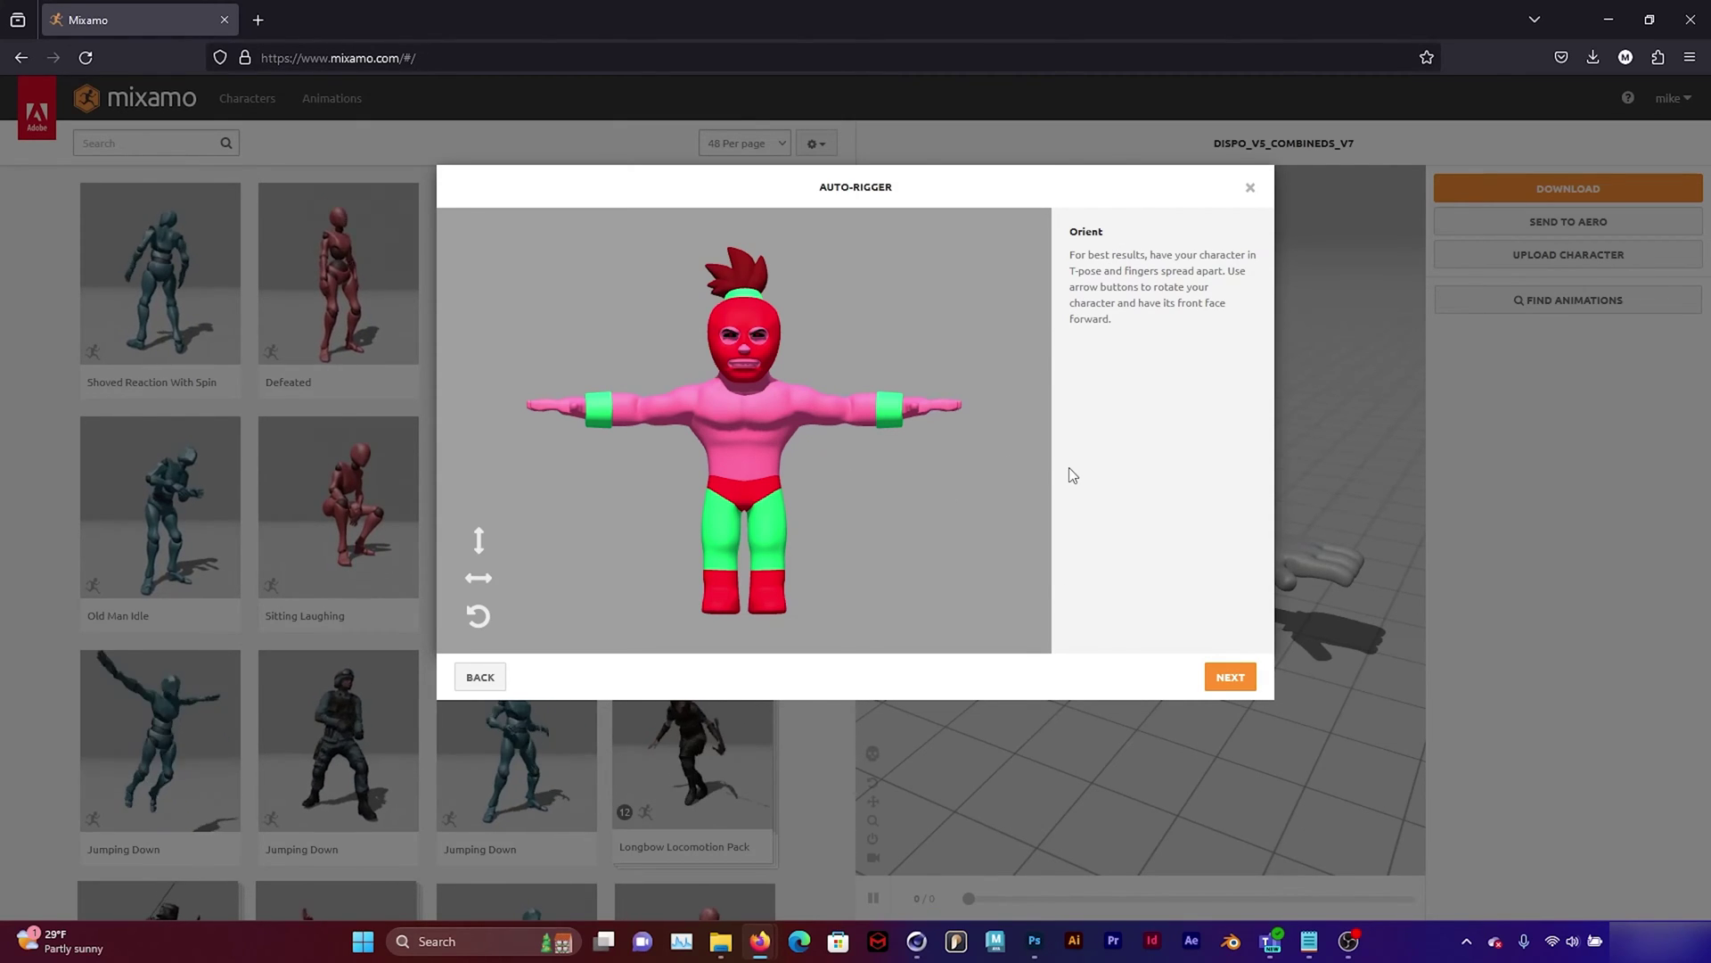
Place the chin, wrist, elbow, knee and groin markers on the wrestler, then run auto-rigging
click(1235, 677)
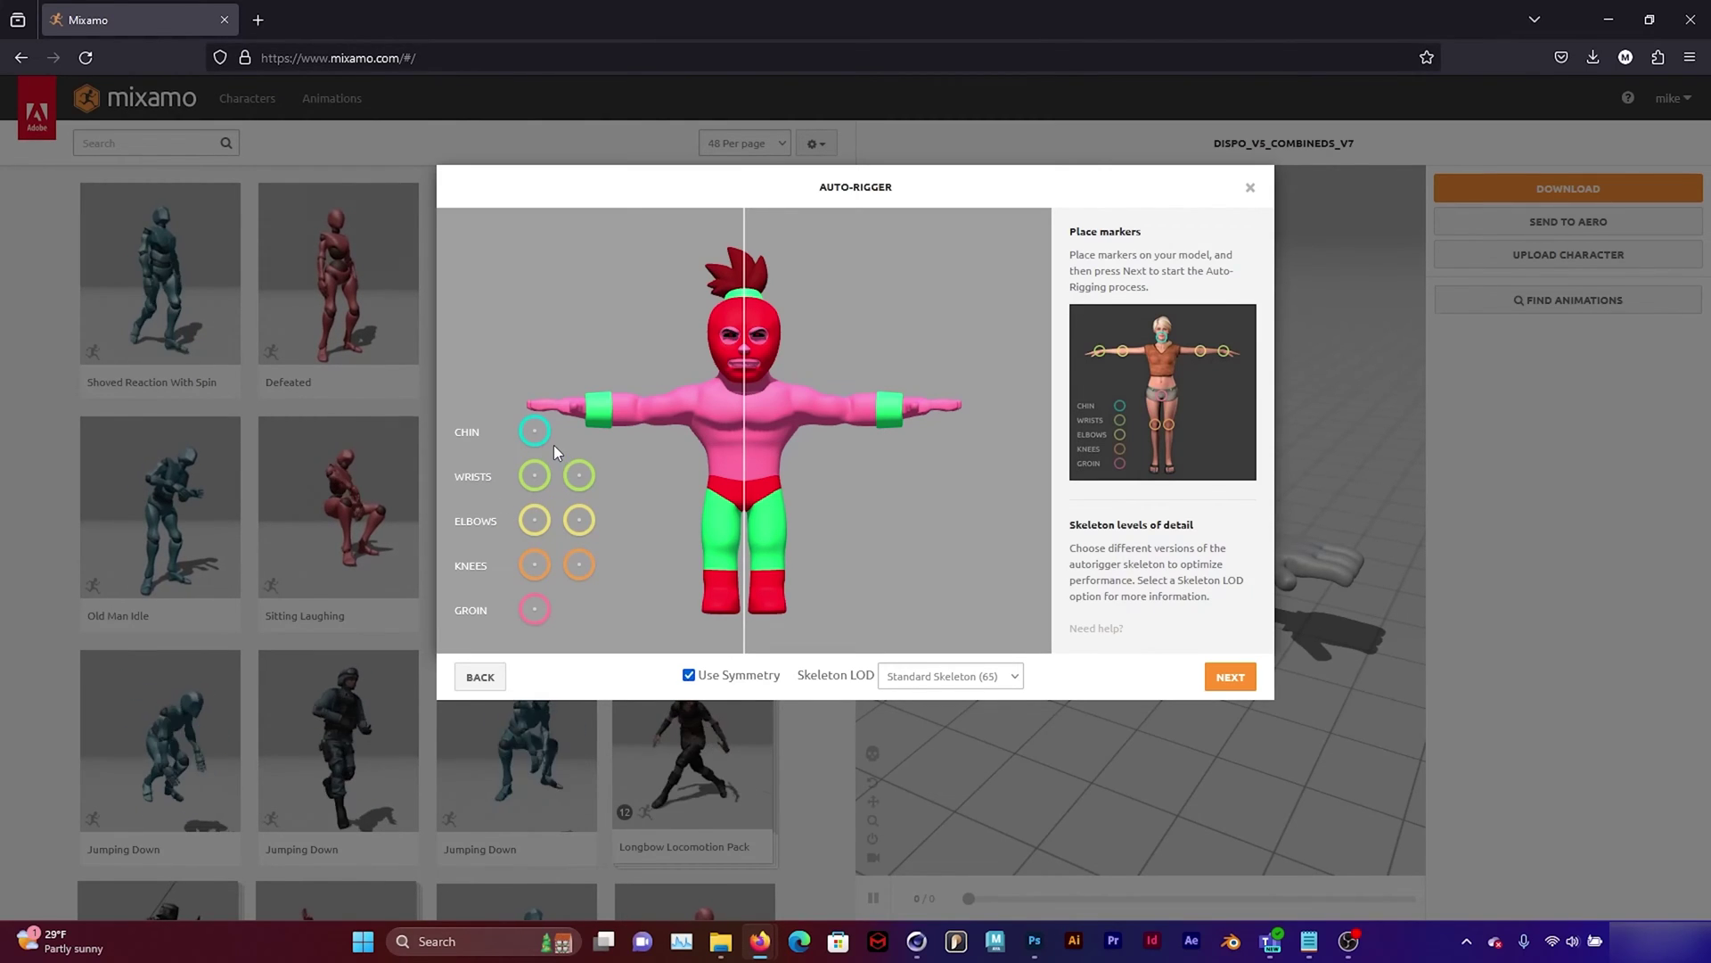
mouse_move(535, 432)
mouse_down()
mouse_move(577, 437)
mouse_move(747, 386)
mouse_up()
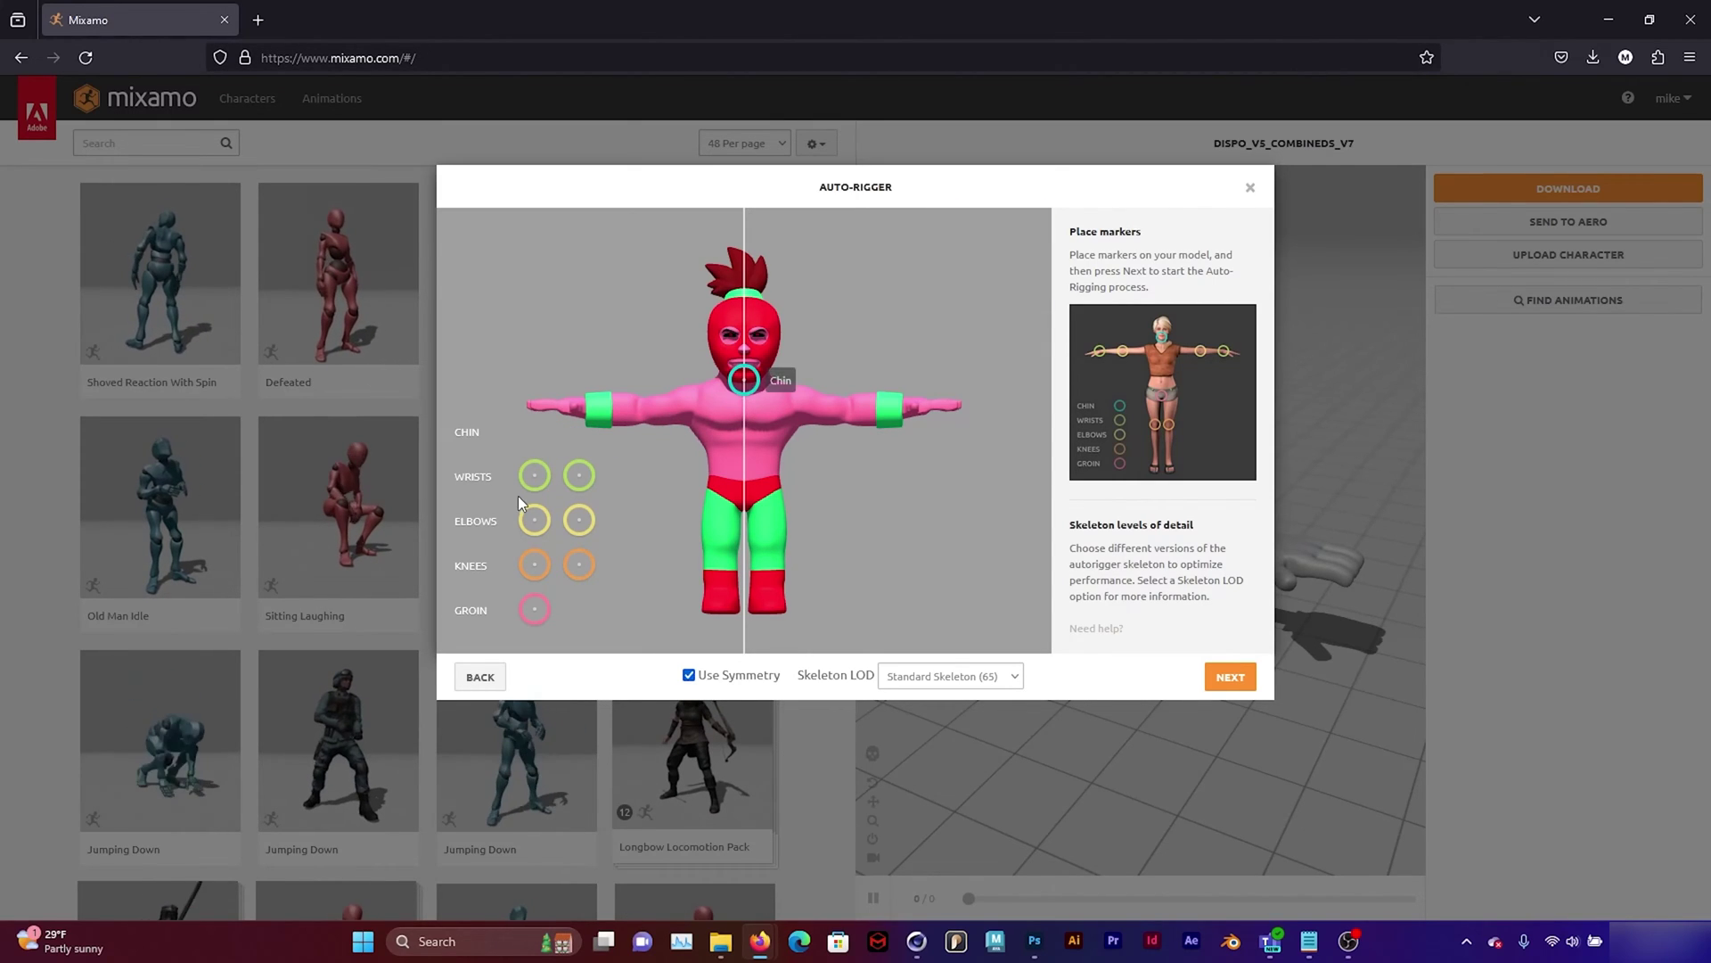
mouse_move(535, 475)
mouse_down()
mouse_move(597, 434)
mouse_move(602, 406)
mouse_up()
mouse_move(578, 520)
mouse_down()
mouse_move(577, 493)
mouse_move(640, 408)
mouse_up()
drag(526, 574, 722, 550)
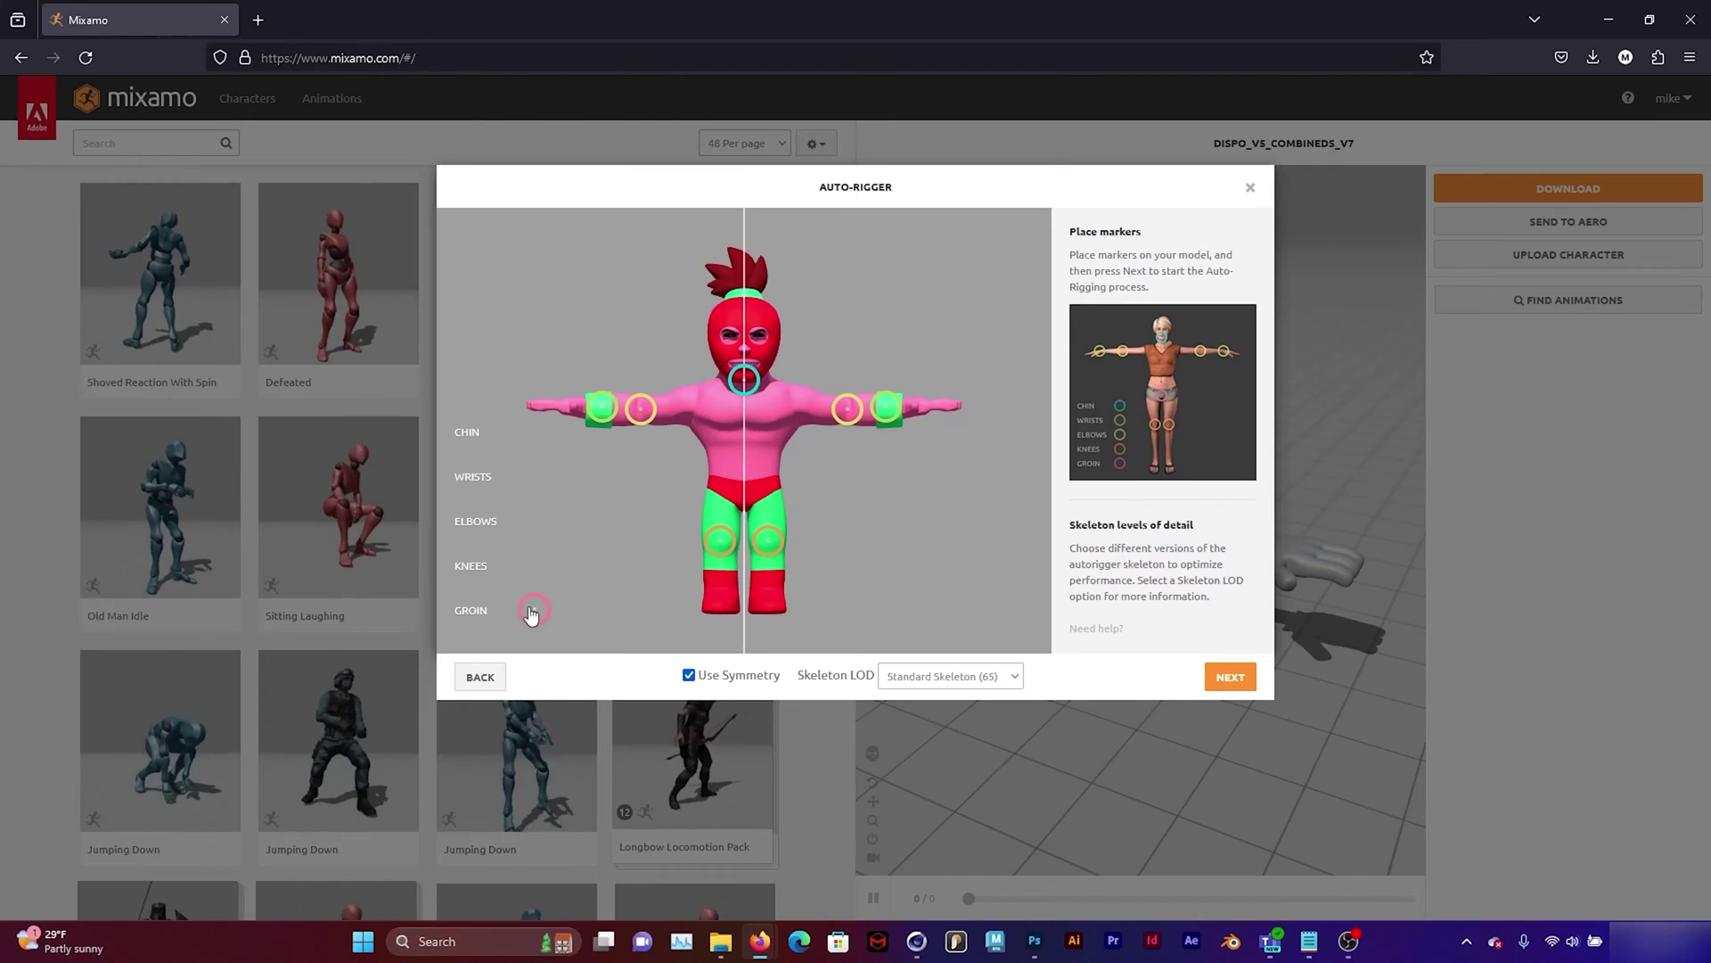
mouse_move(533, 610)
mouse_down()
mouse_move(704, 486)
mouse_move(746, 510)
mouse_up()
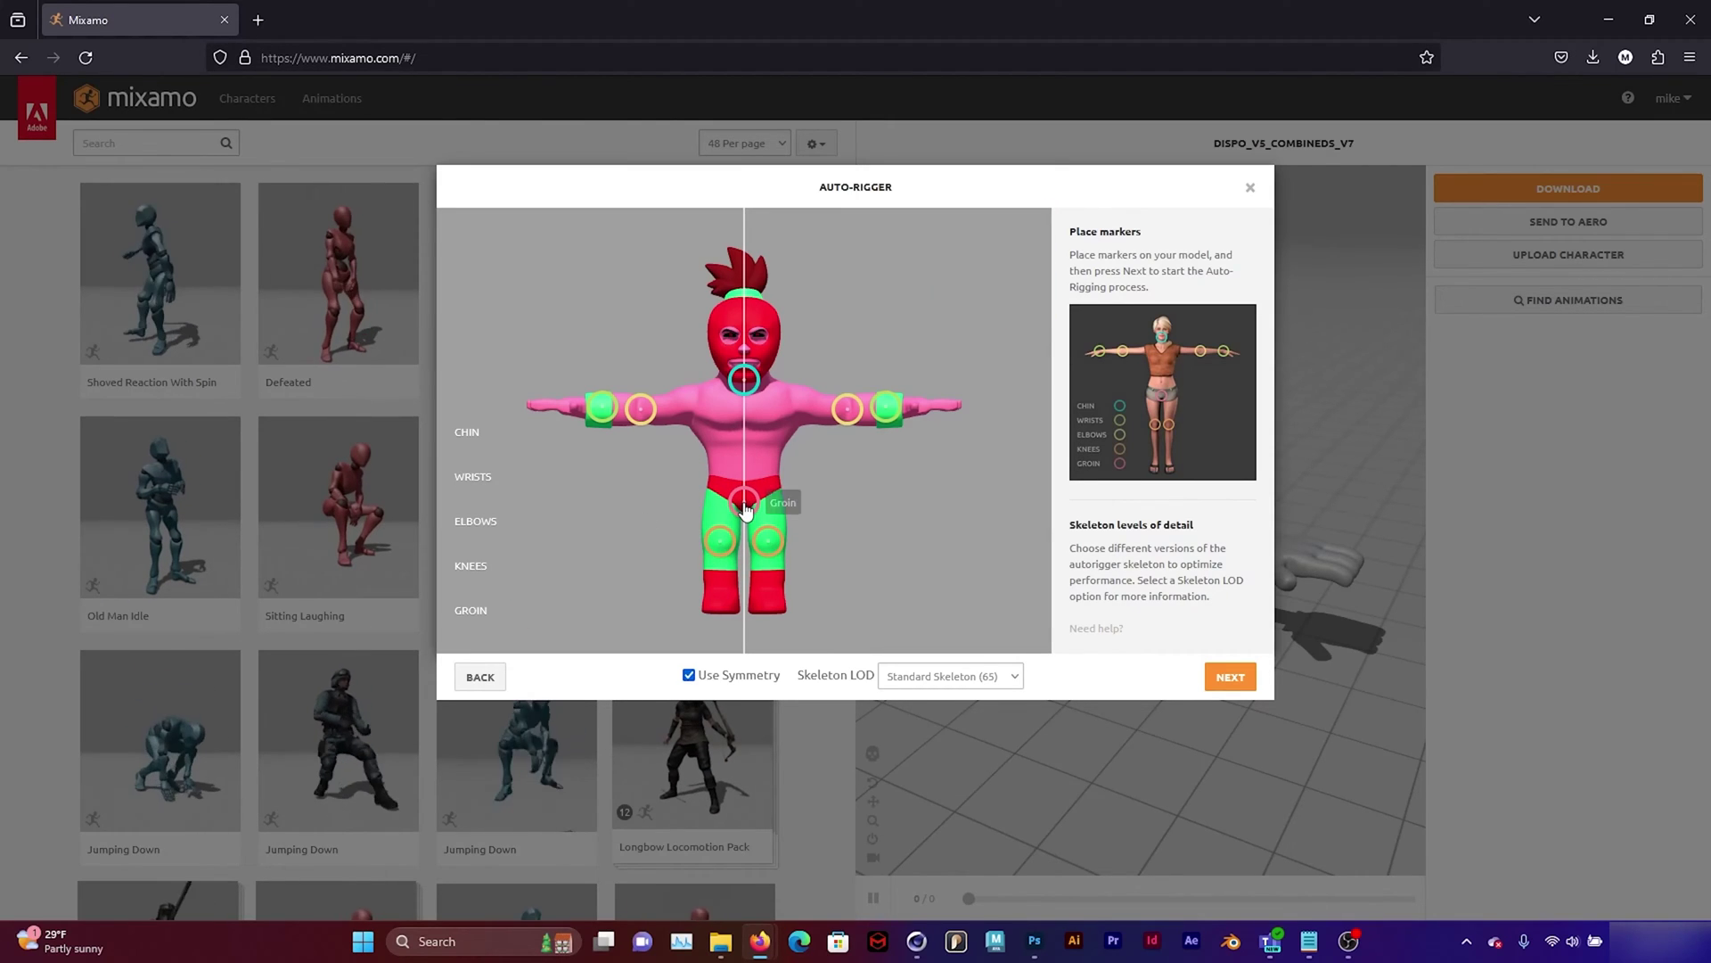
click(1230, 678)
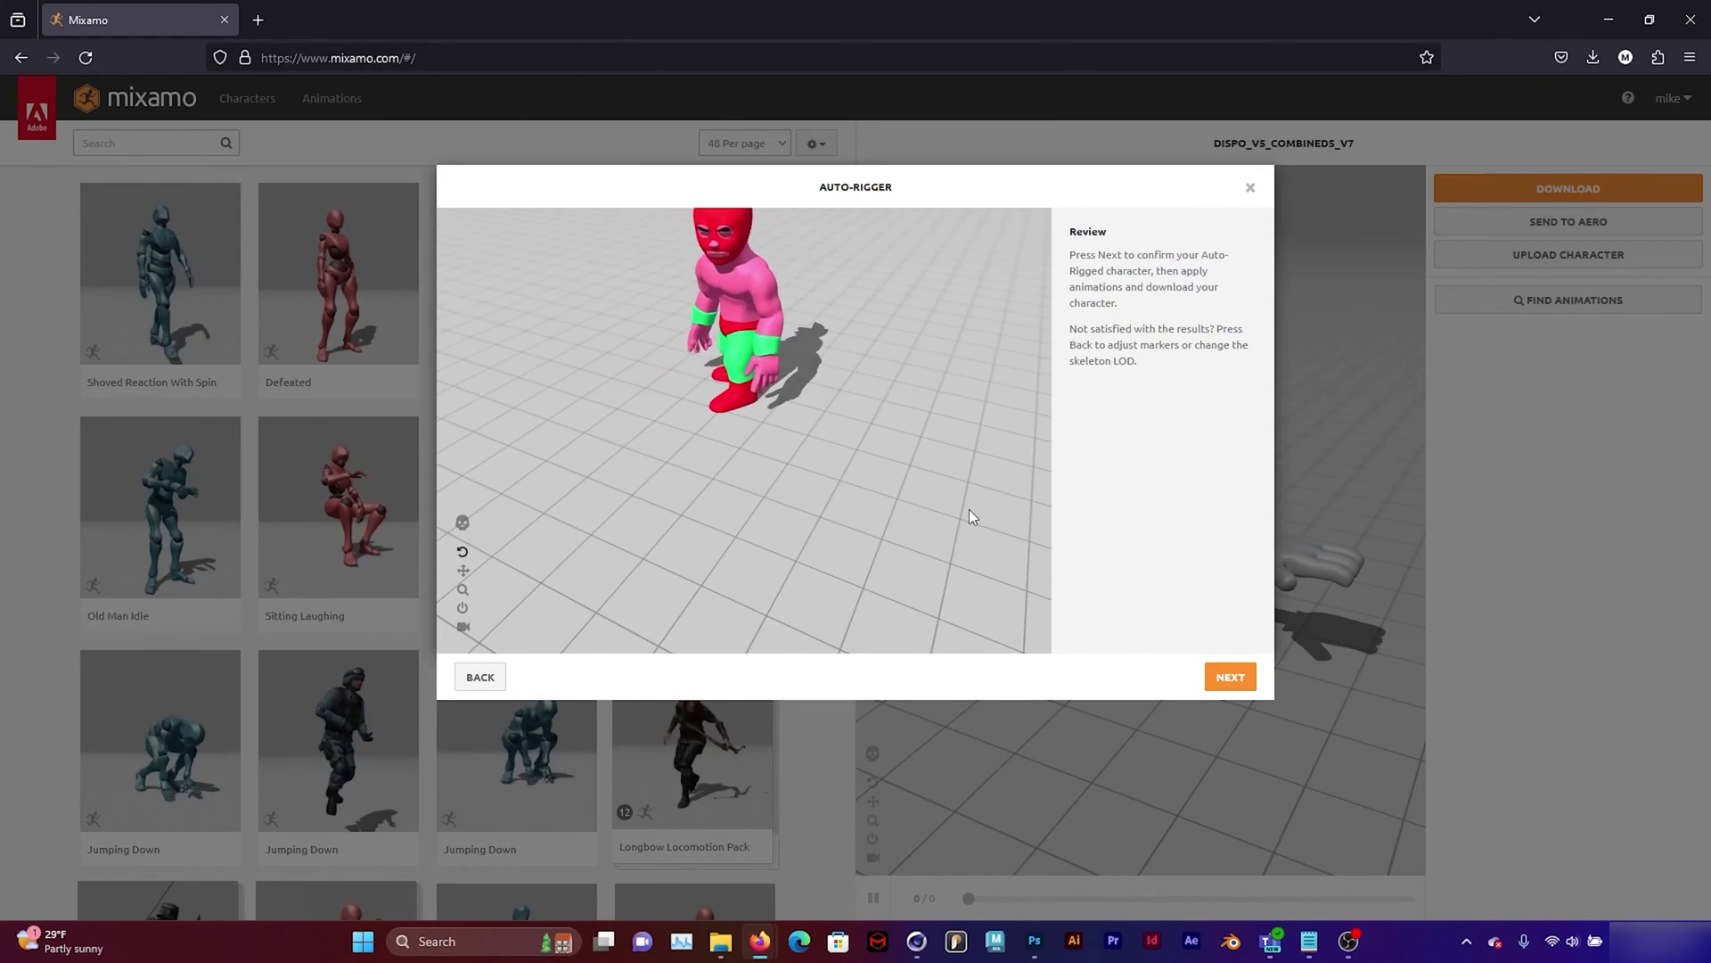
Check the rig in the review preview, confirm it, and accept switching to Wrestler_Character
mouse_move(898, 255)
mouse_down()
mouse_move(918, 306)
mouse_move(901, 223)
mouse_up()
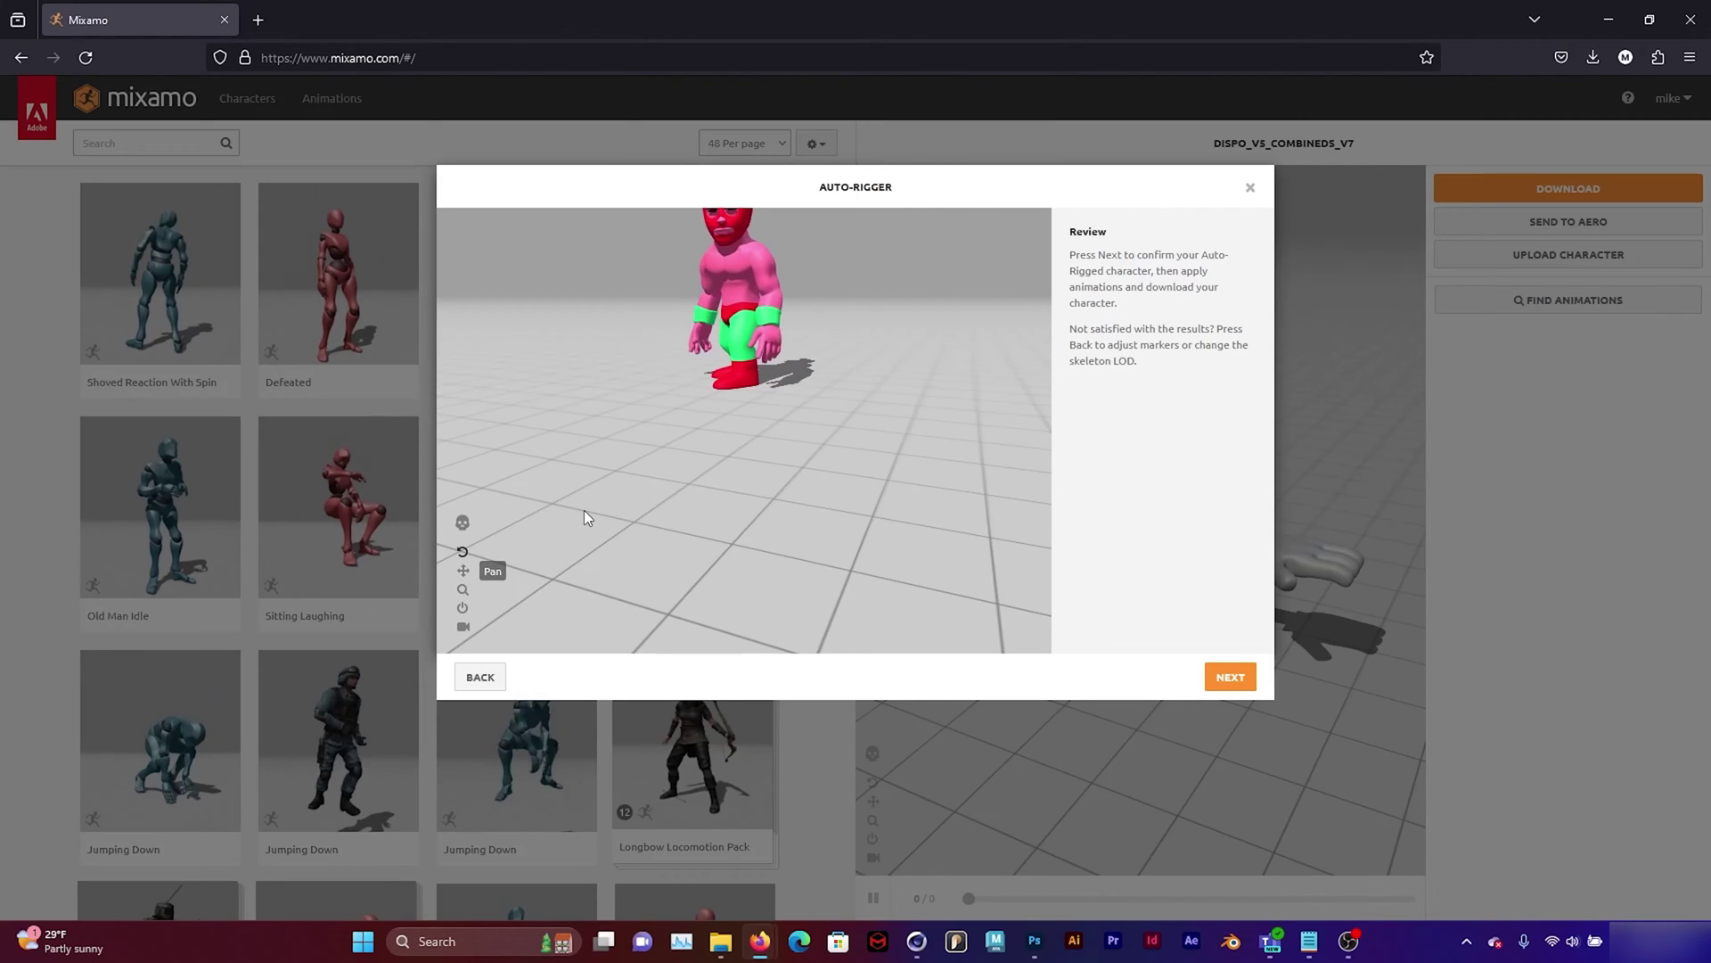
click(1230, 681)
click(1229, 685)
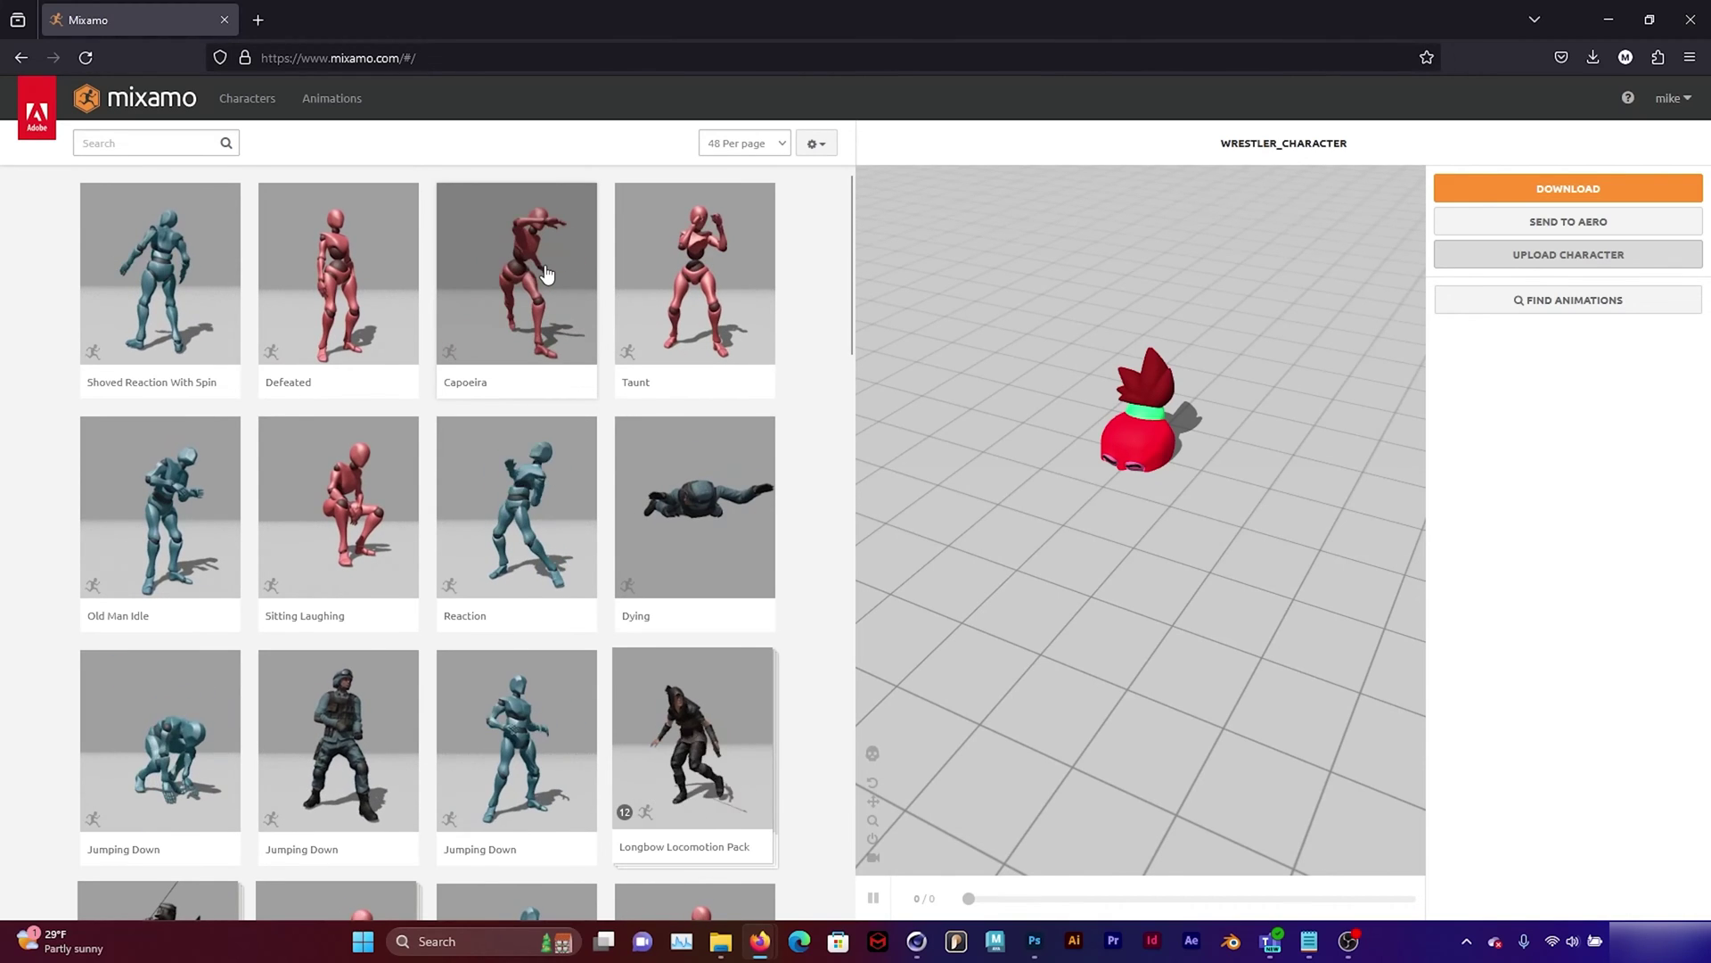
Apply the Capoeira animation to the wrestler and orbit the view to inspect it
click(547, 274)
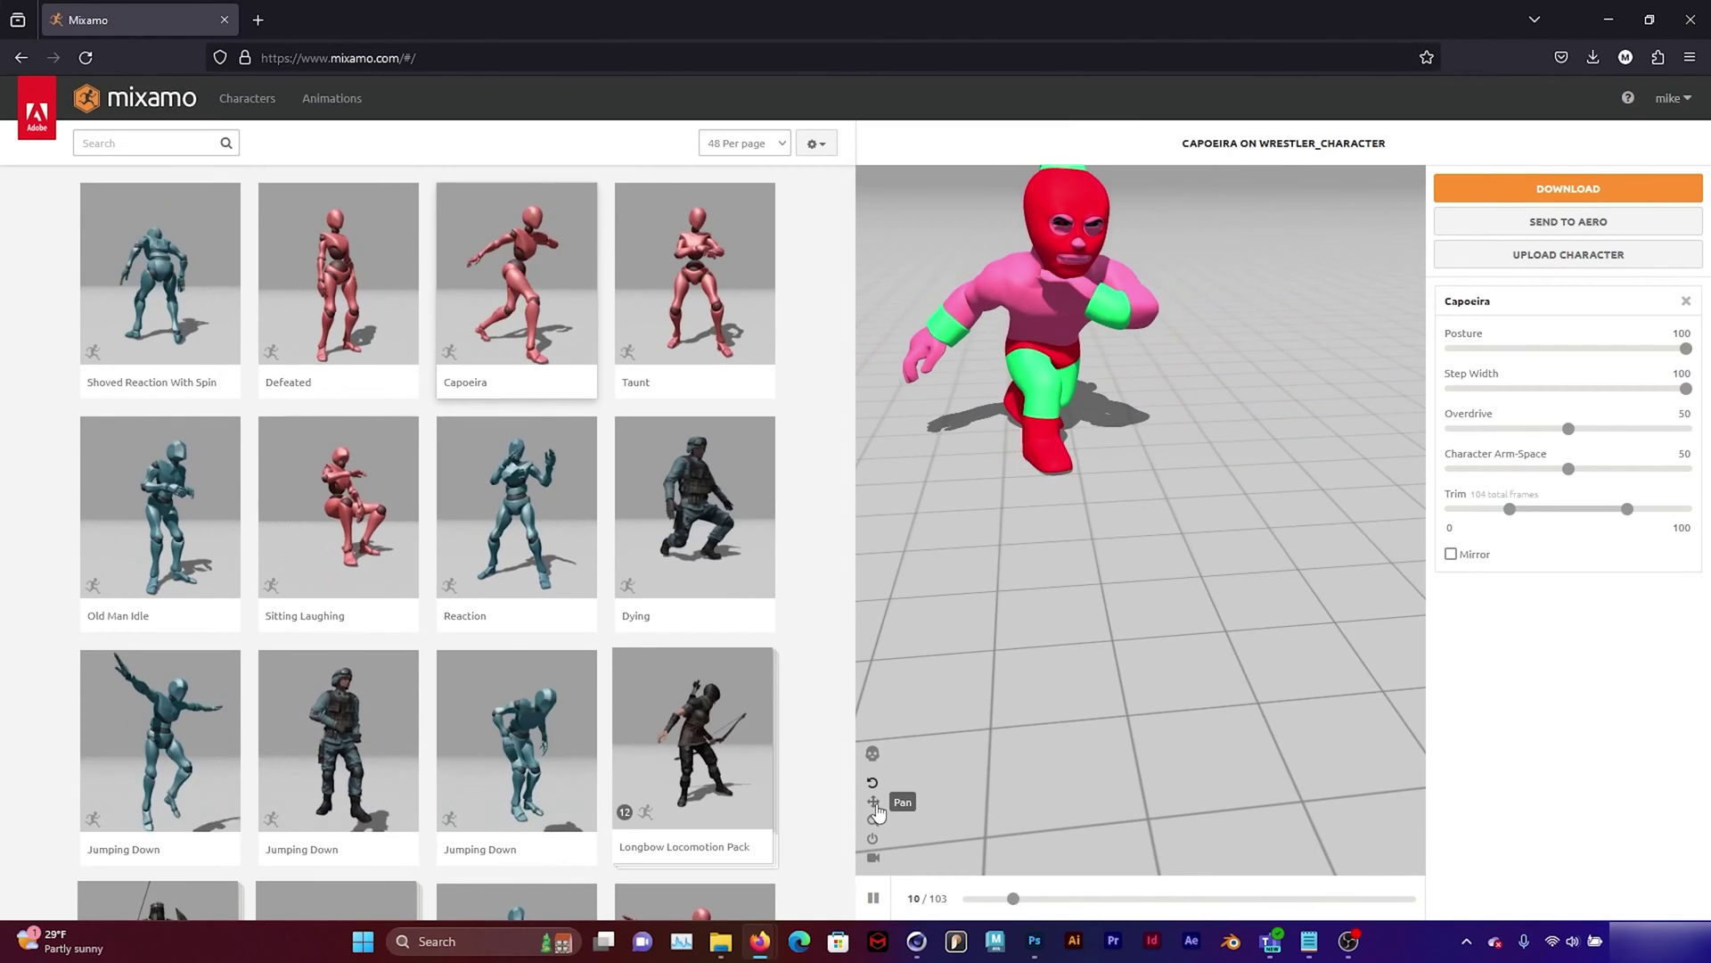
drag(1248, 399, 1276, 346)
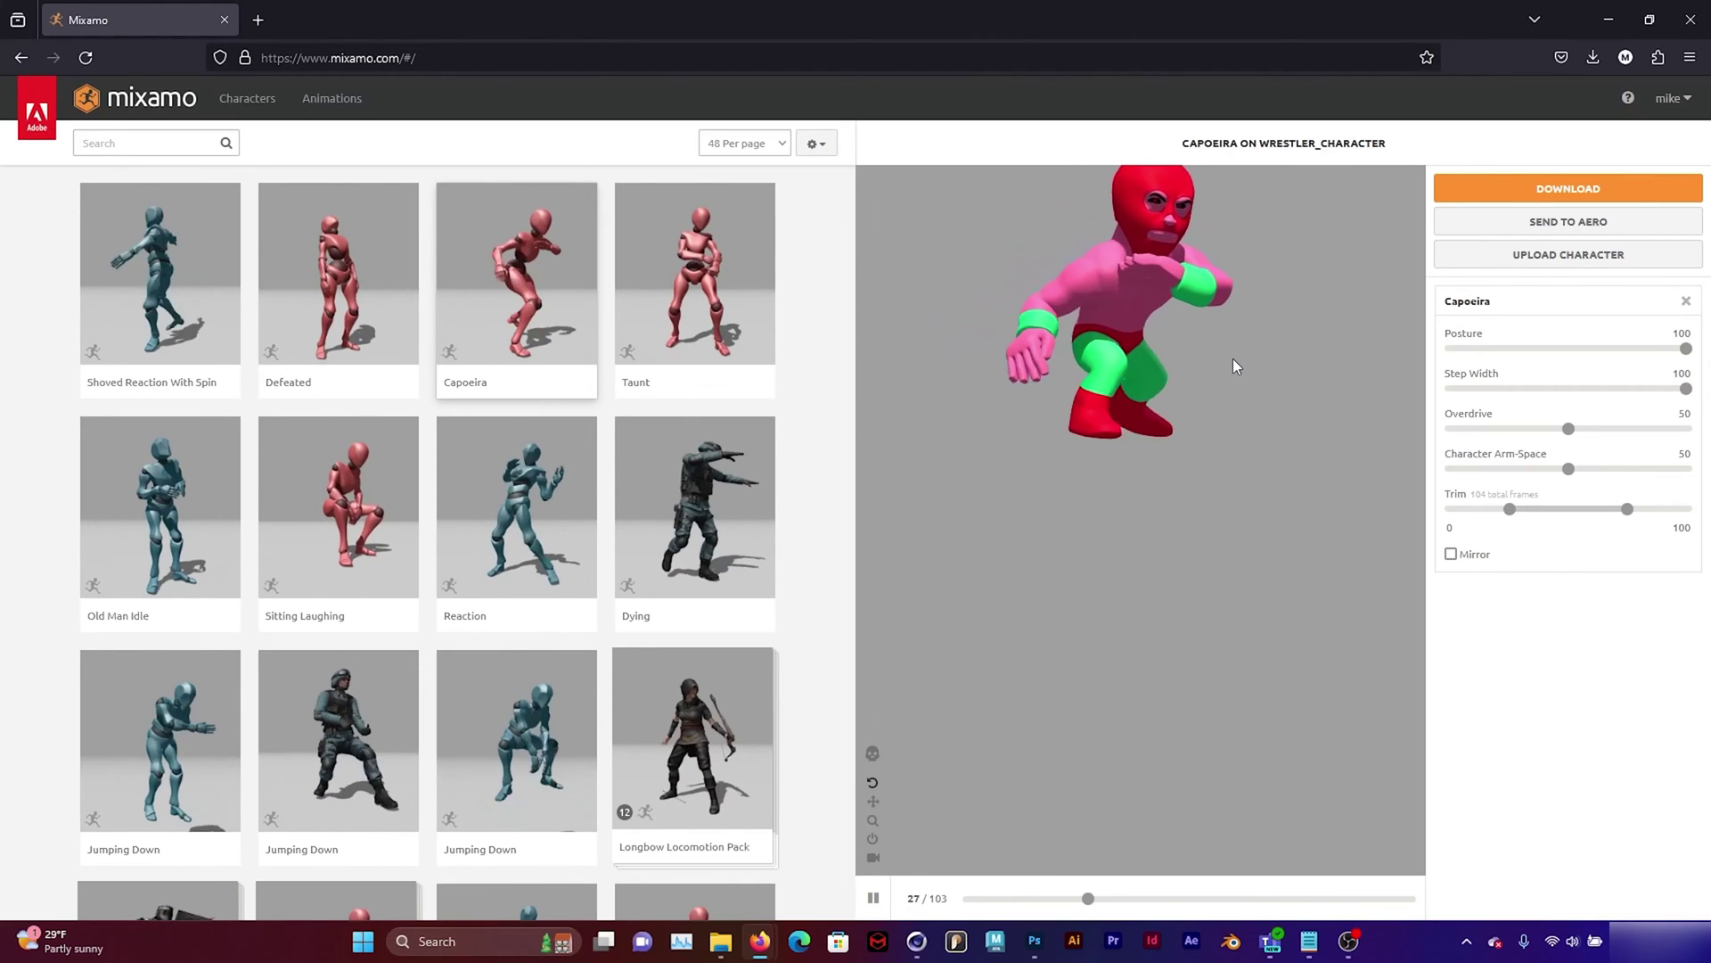
Search the library for 'T-pose' and apply the T-Pose animation to the wrestler
click(168, 143)
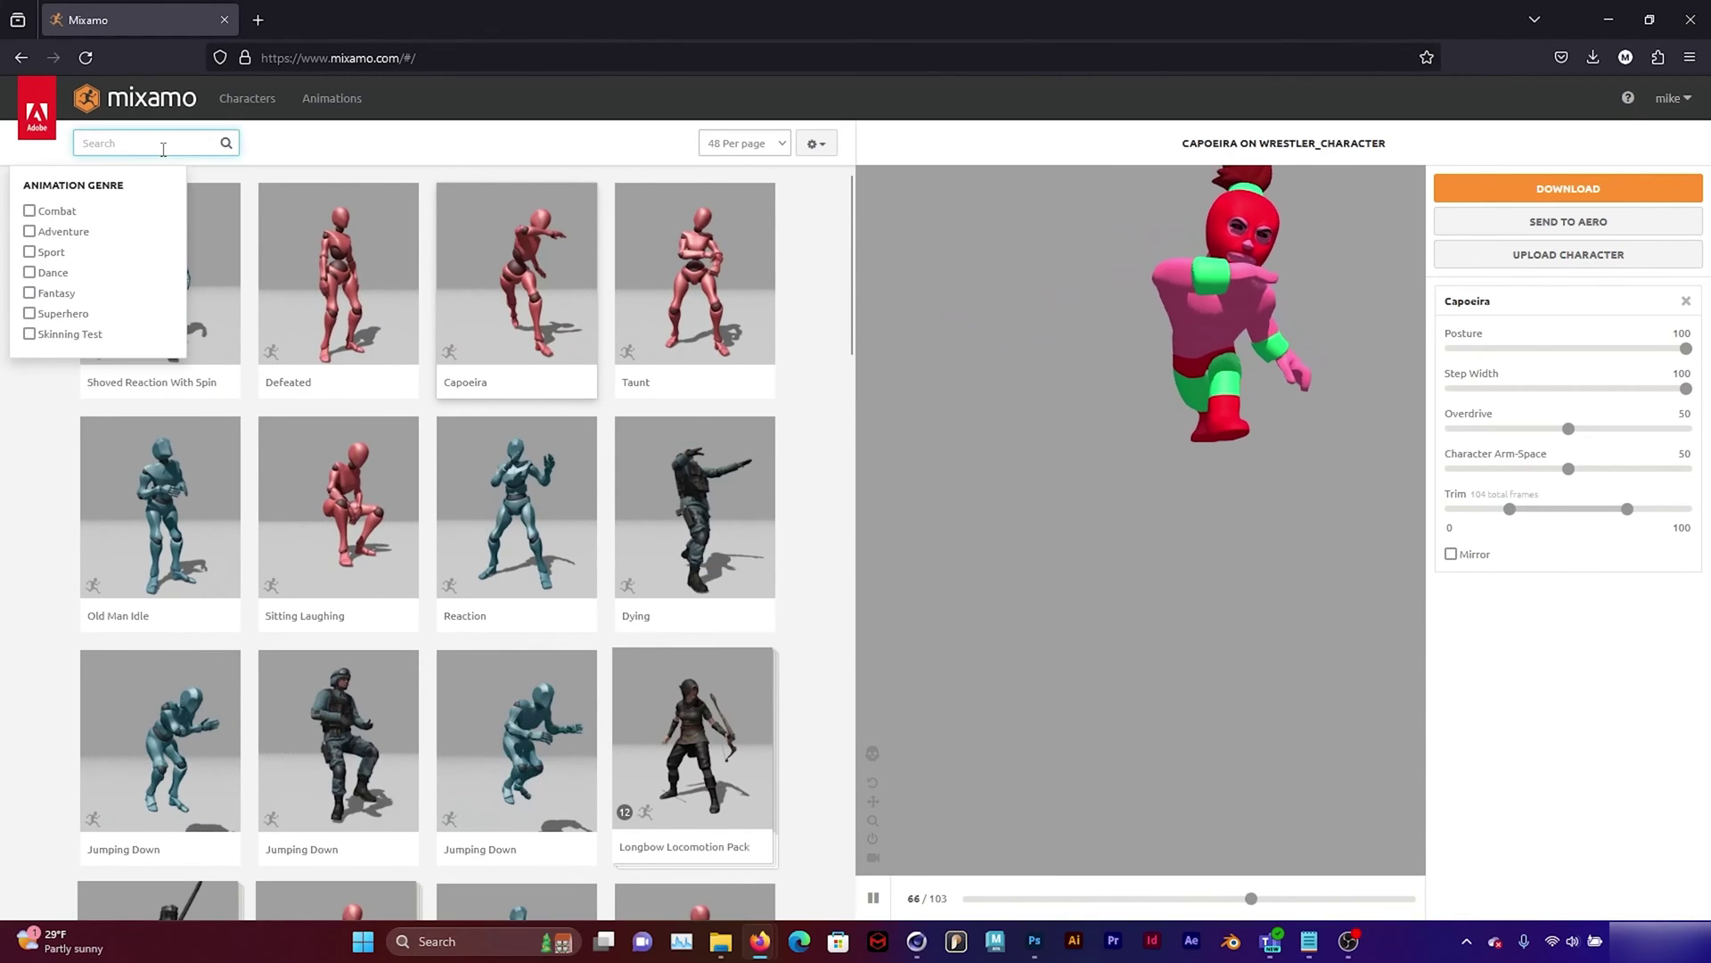
text(T-pose)
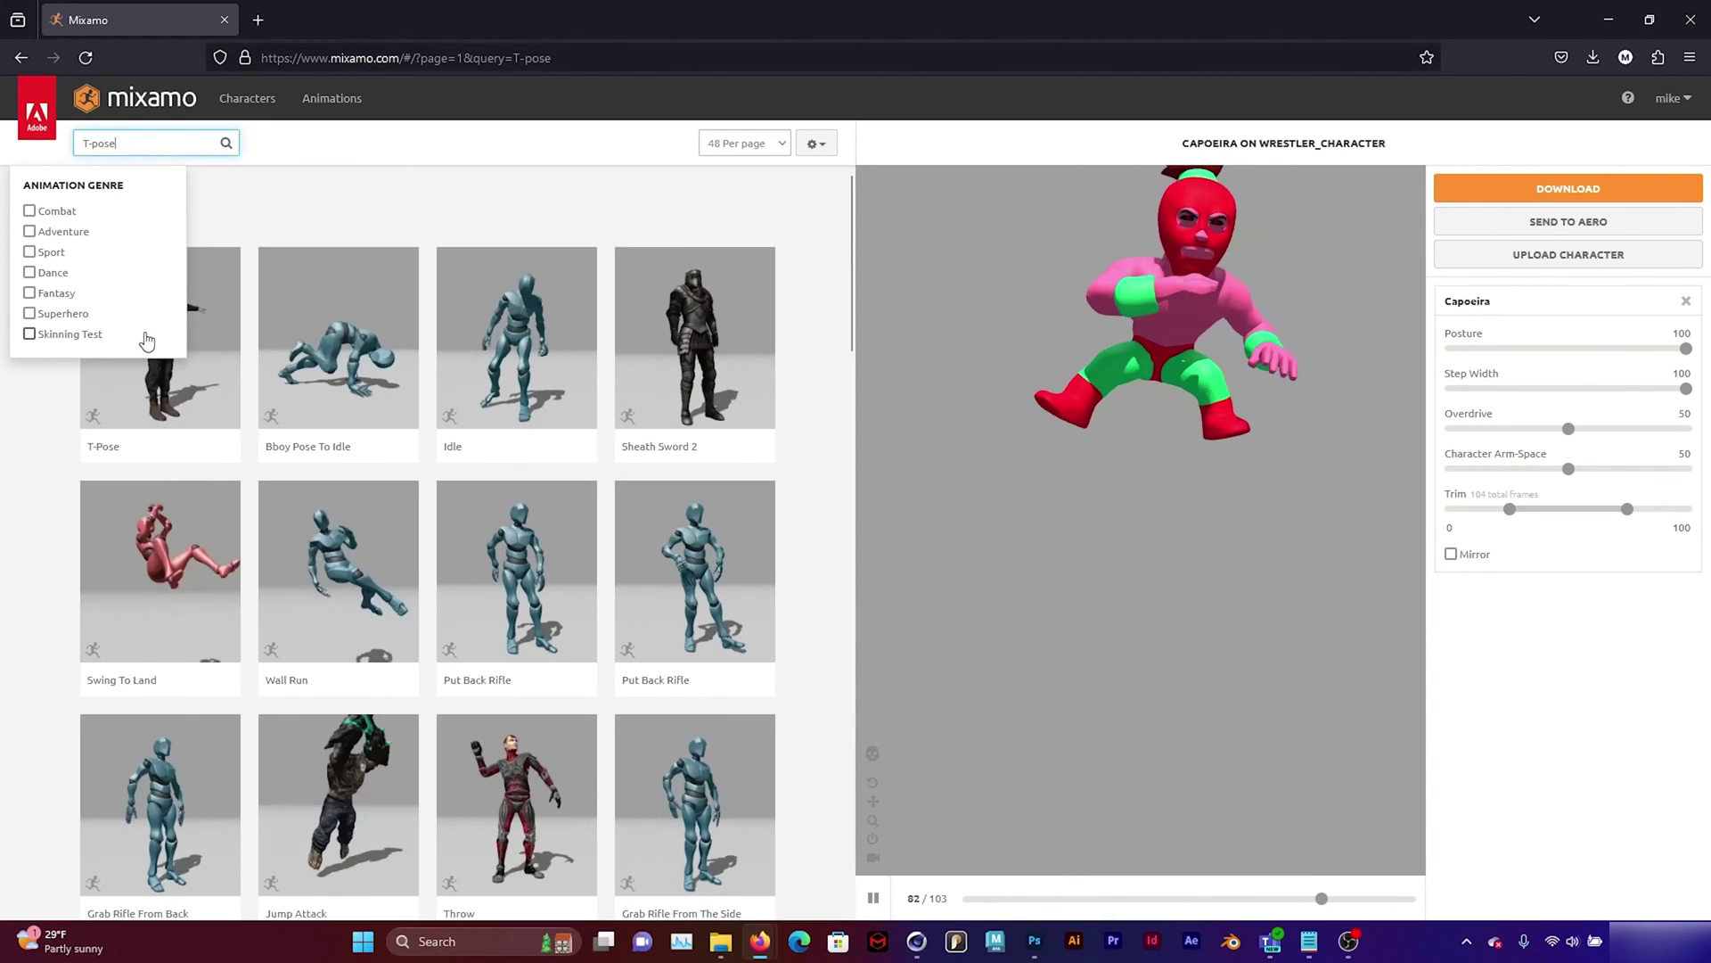
key(Return)
click(193, 369)
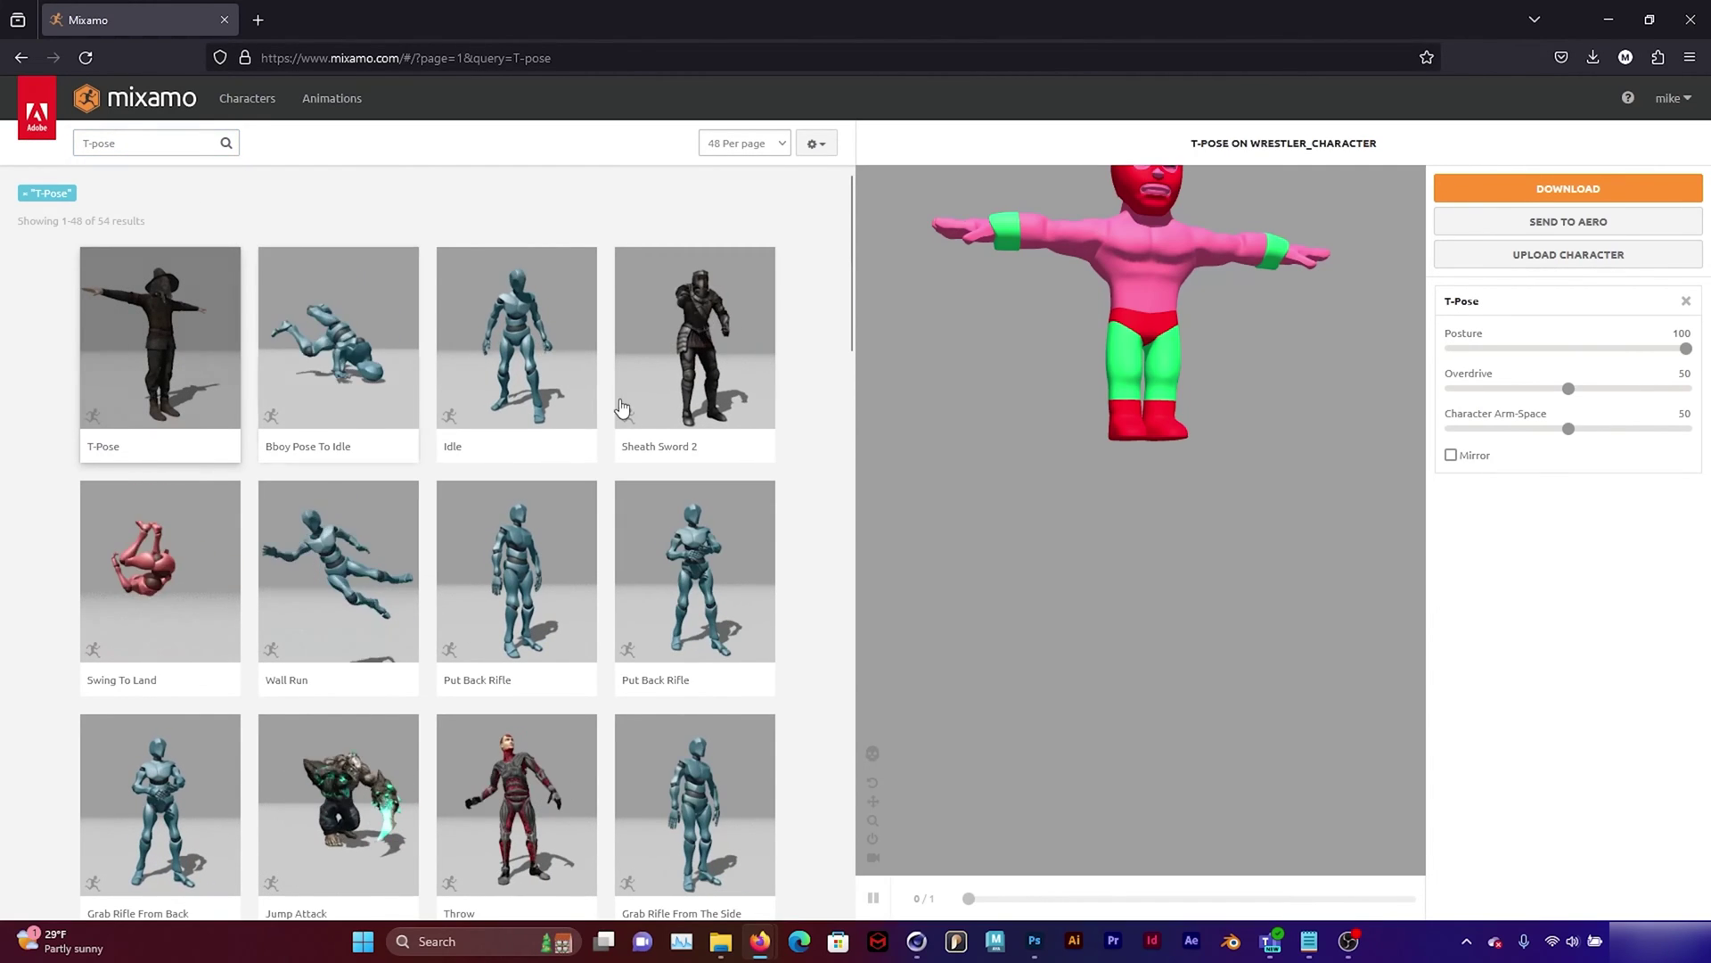
Download the T-Pose wrestler as FBX Binary (.fbx), With Skin, 30 fps, no keyframe reduction
click(1564, 197)
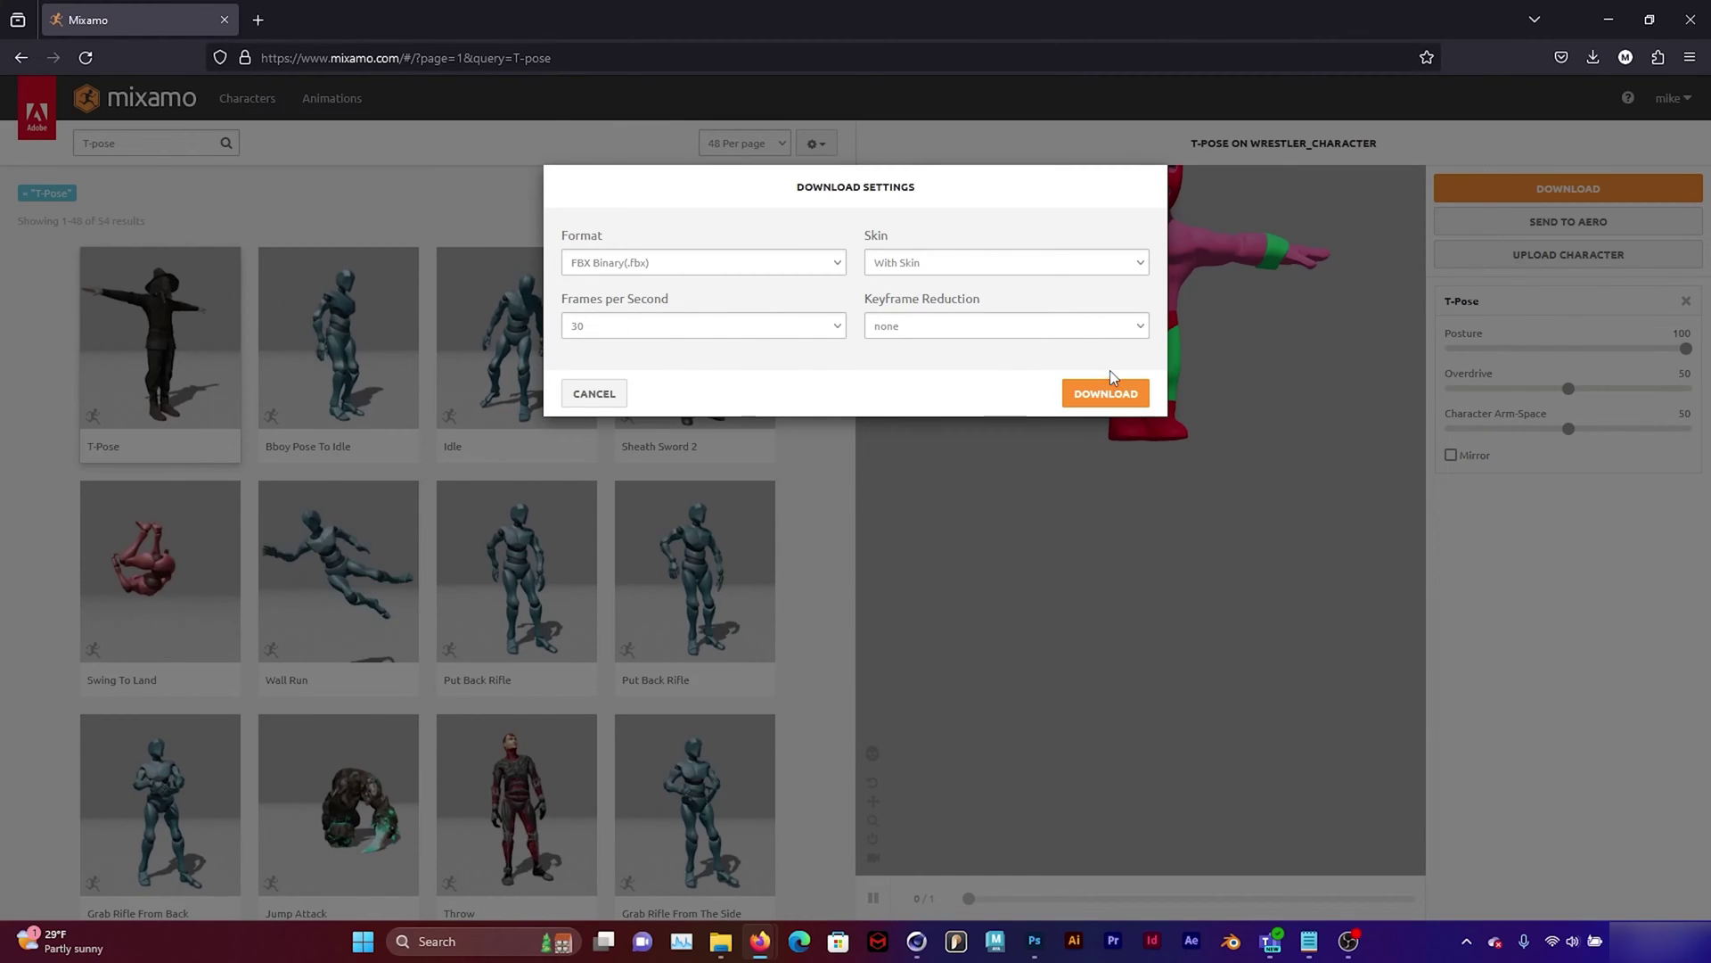
click(1095, 394)
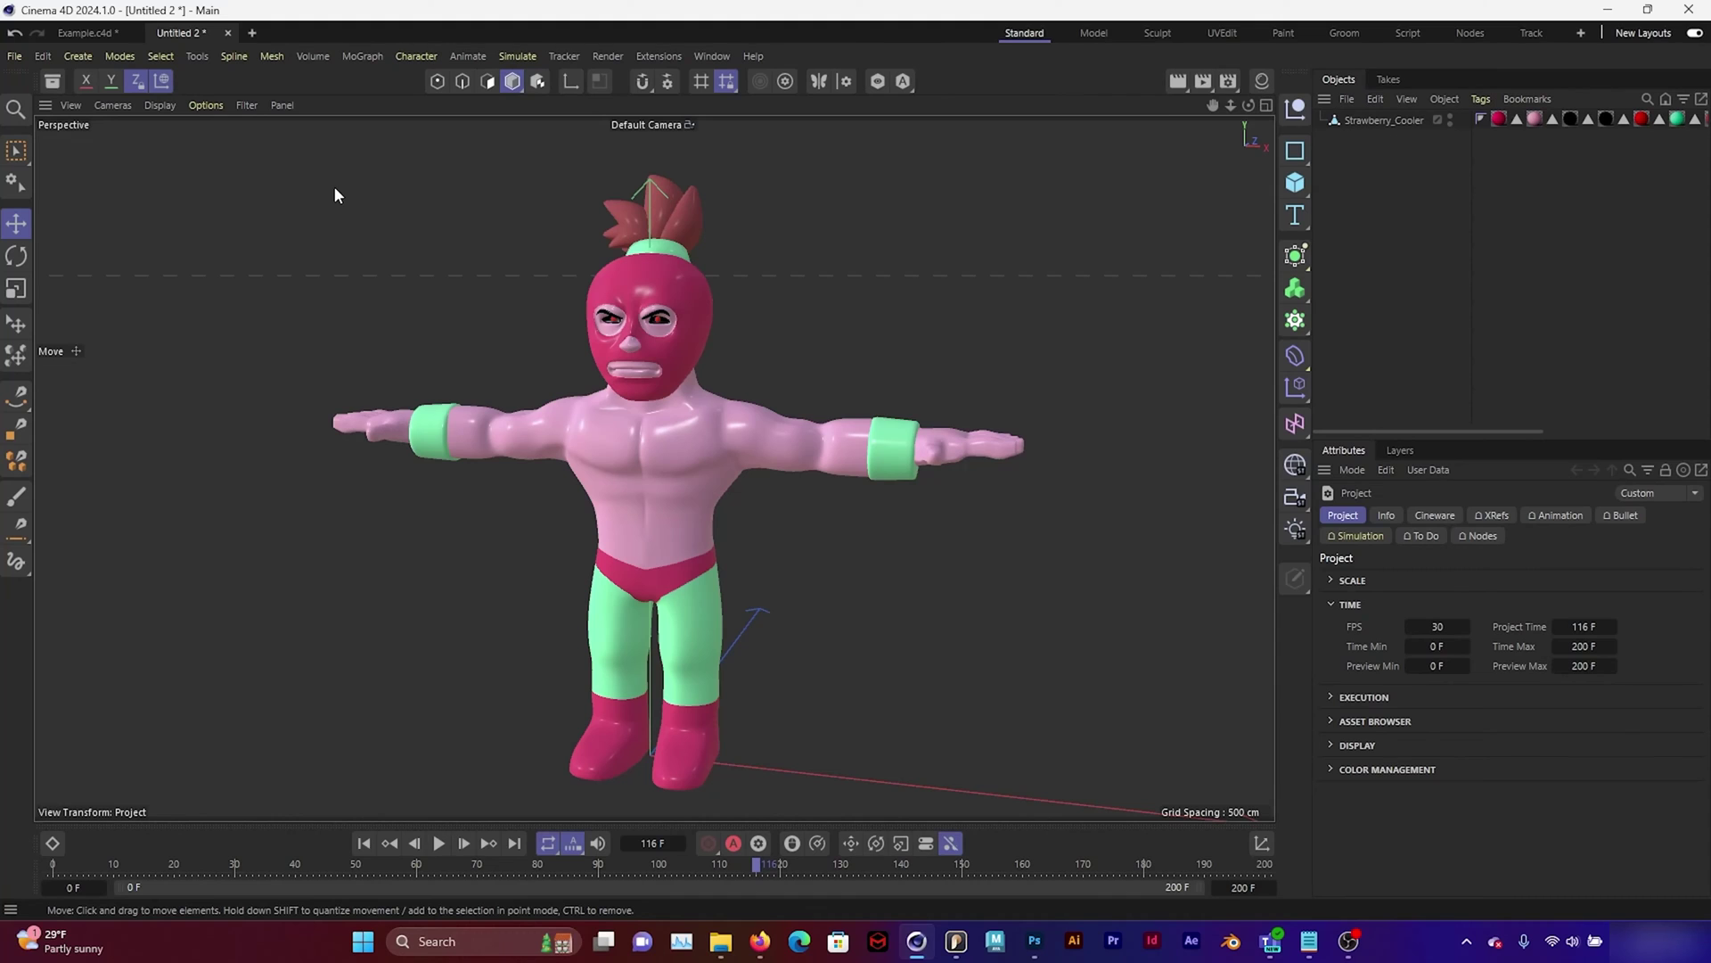
Merge T-Pose(1).fbx from Downloads with default FBX settings, declining to reassign takes
click(15, 55)
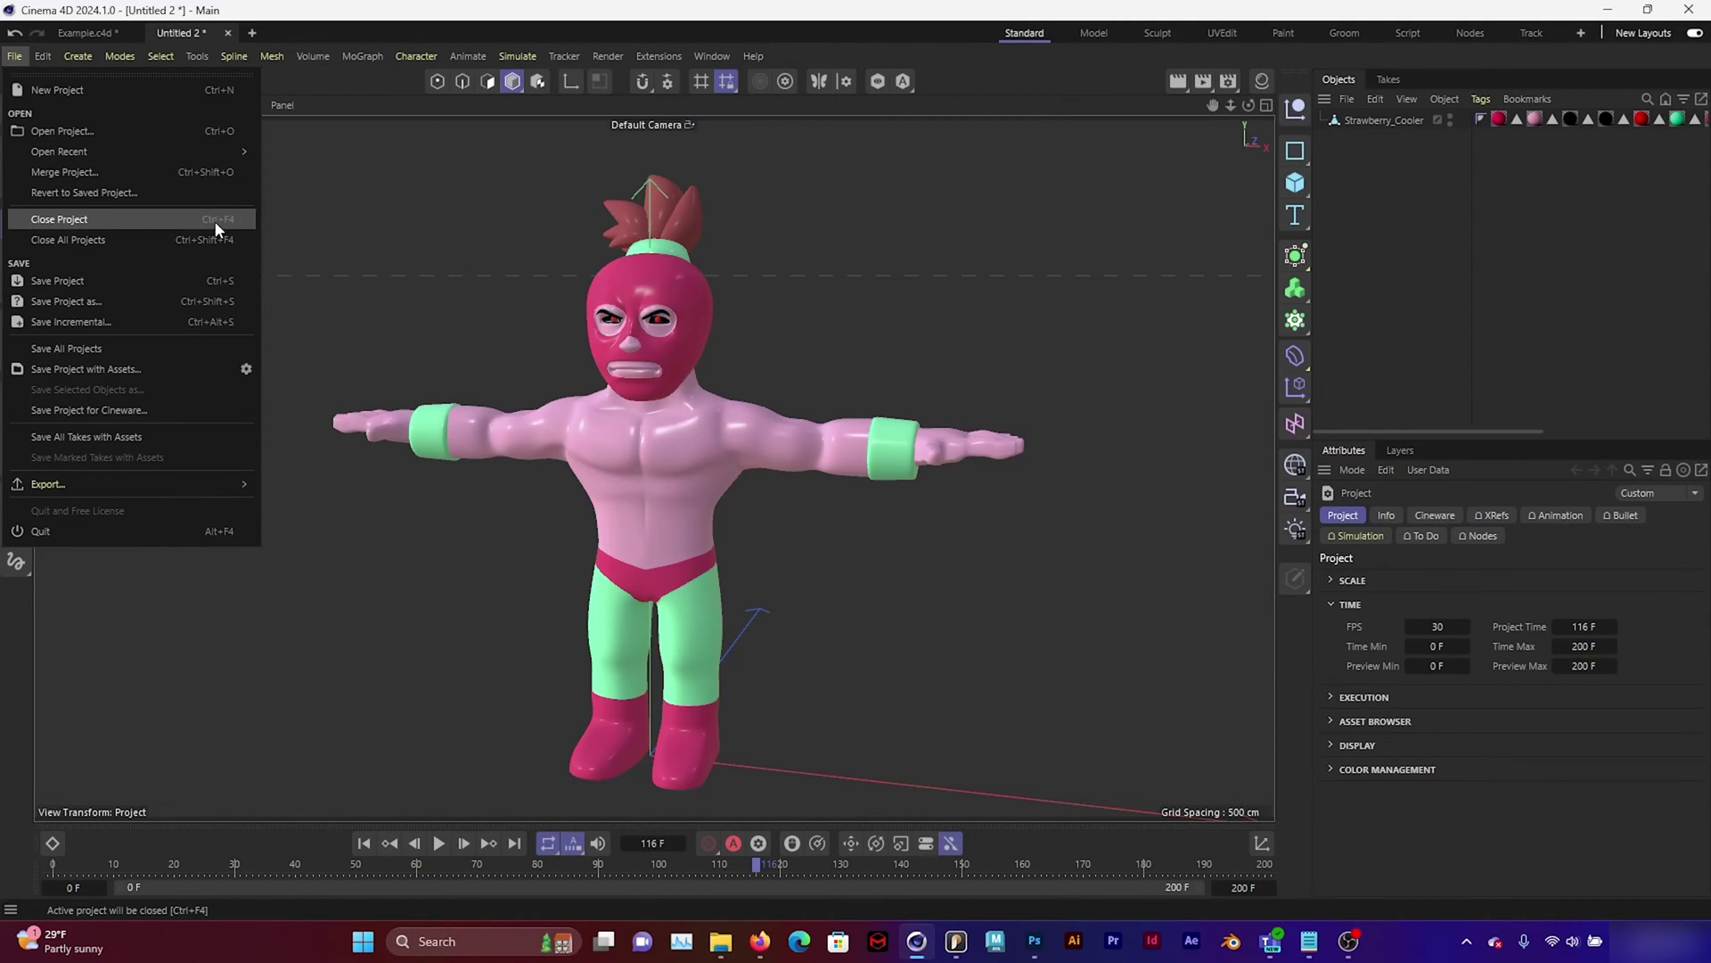
click(189, 174)
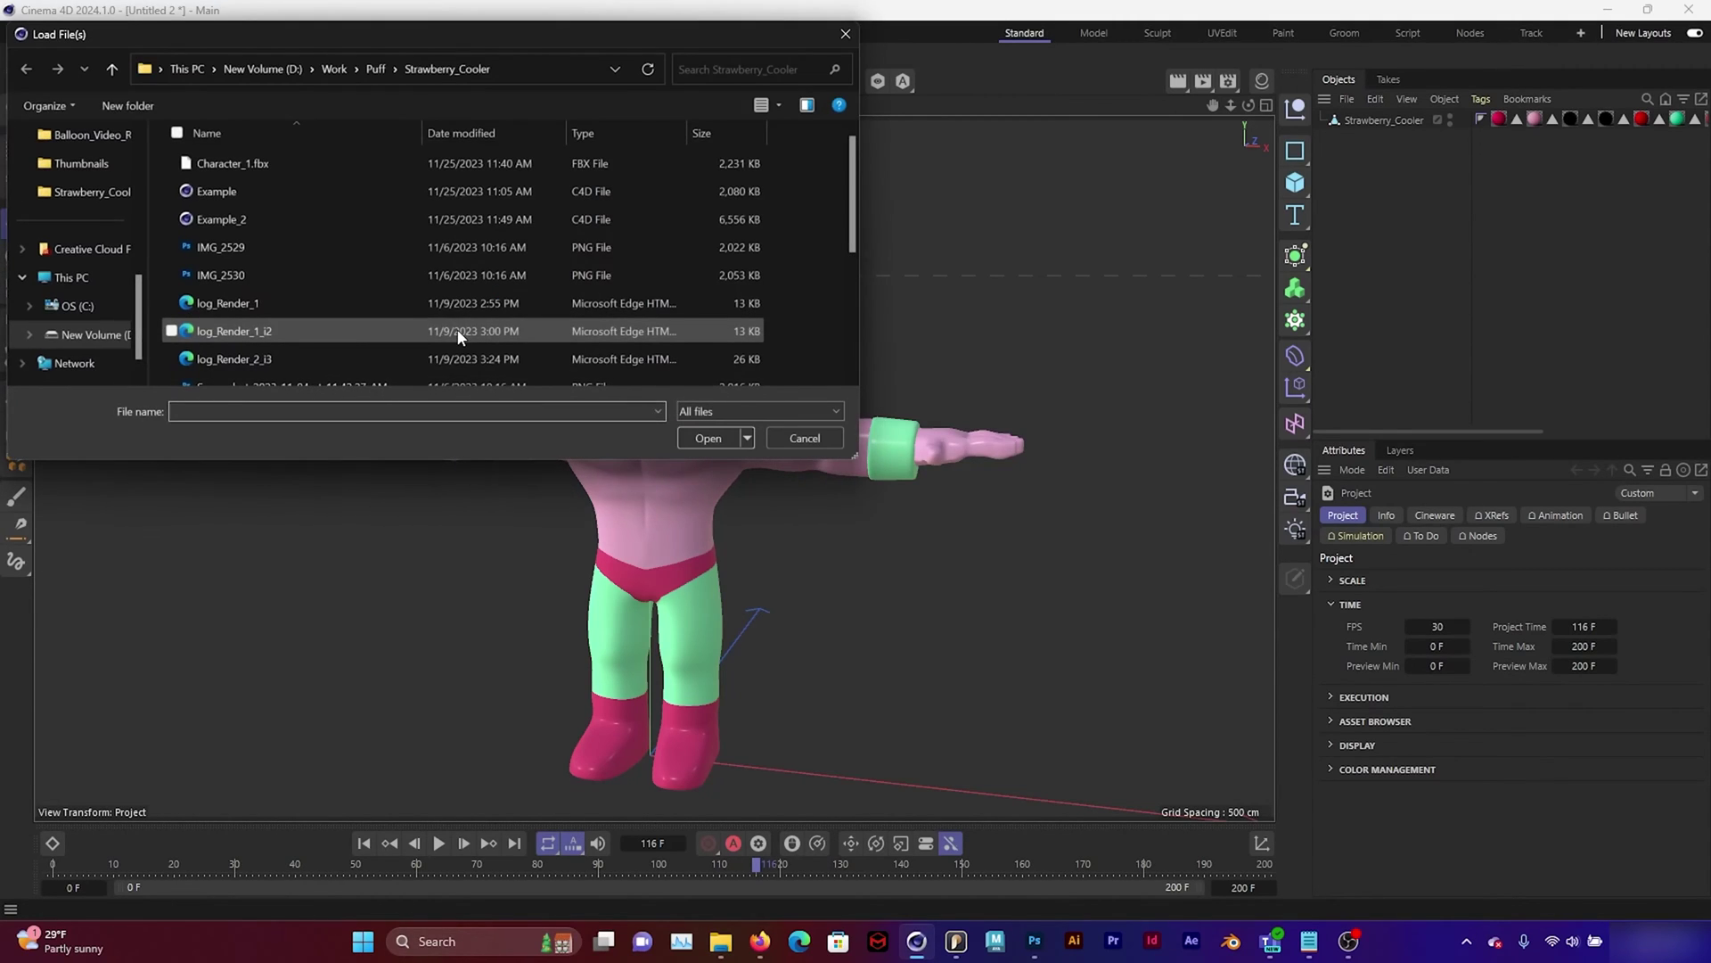
scroll(459, 335, down, 3)
scroll(53, 343, up, 5)
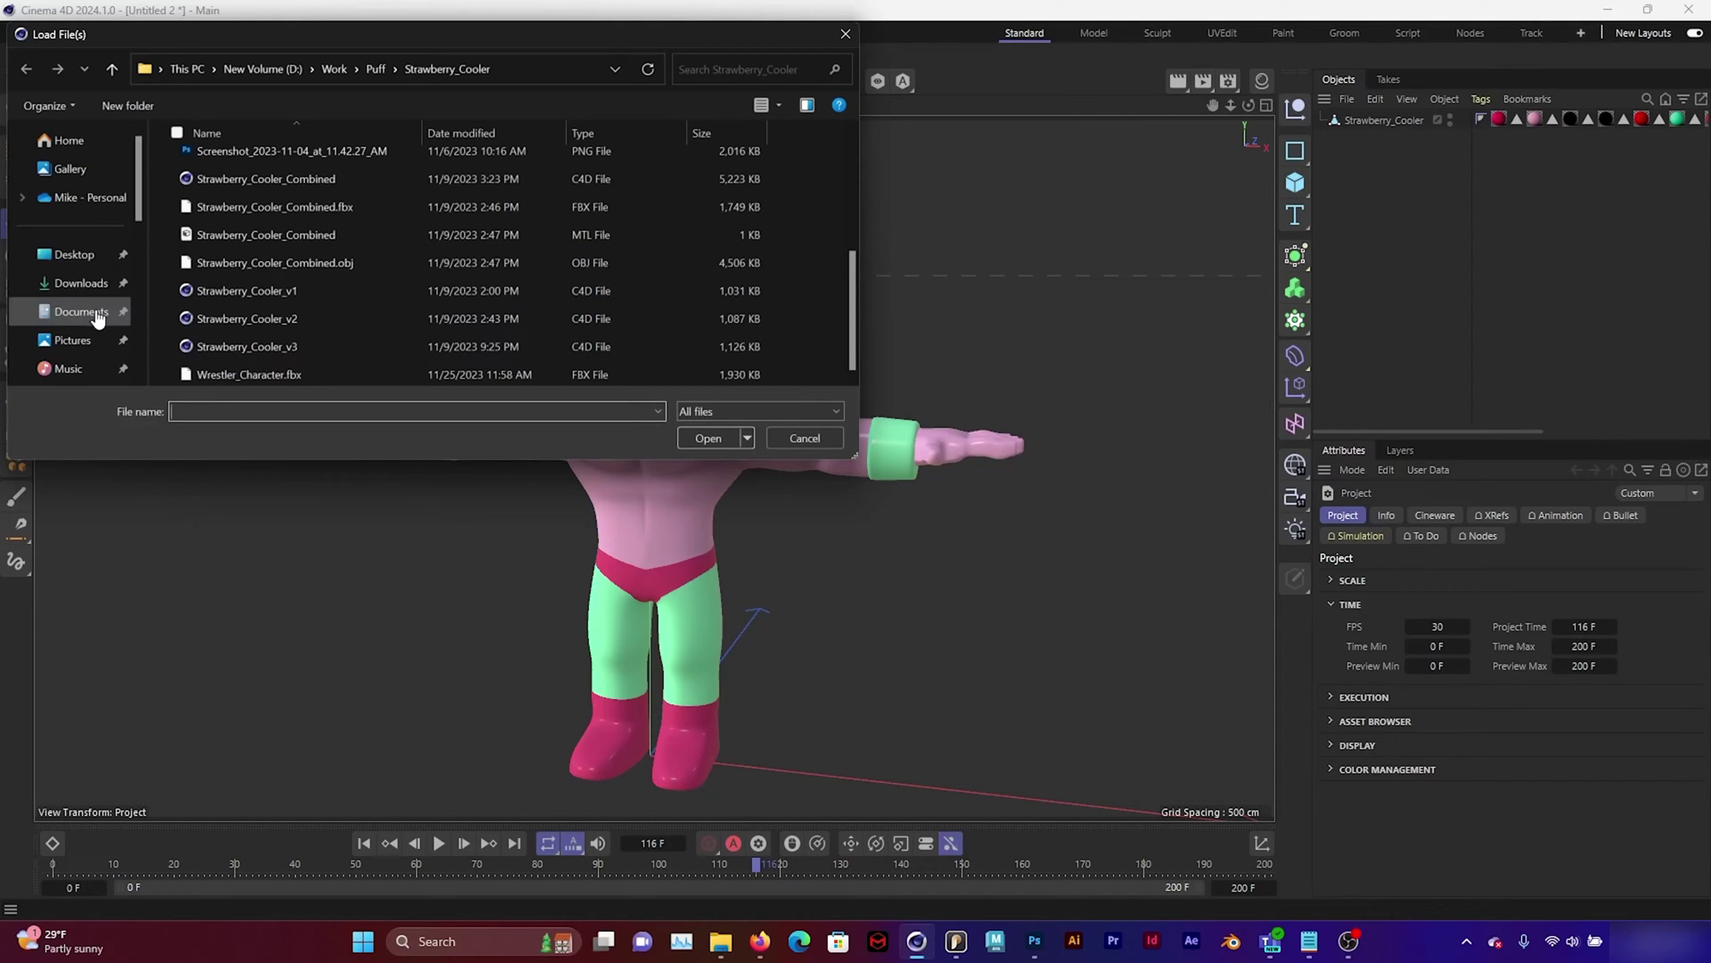
click(78, 283)
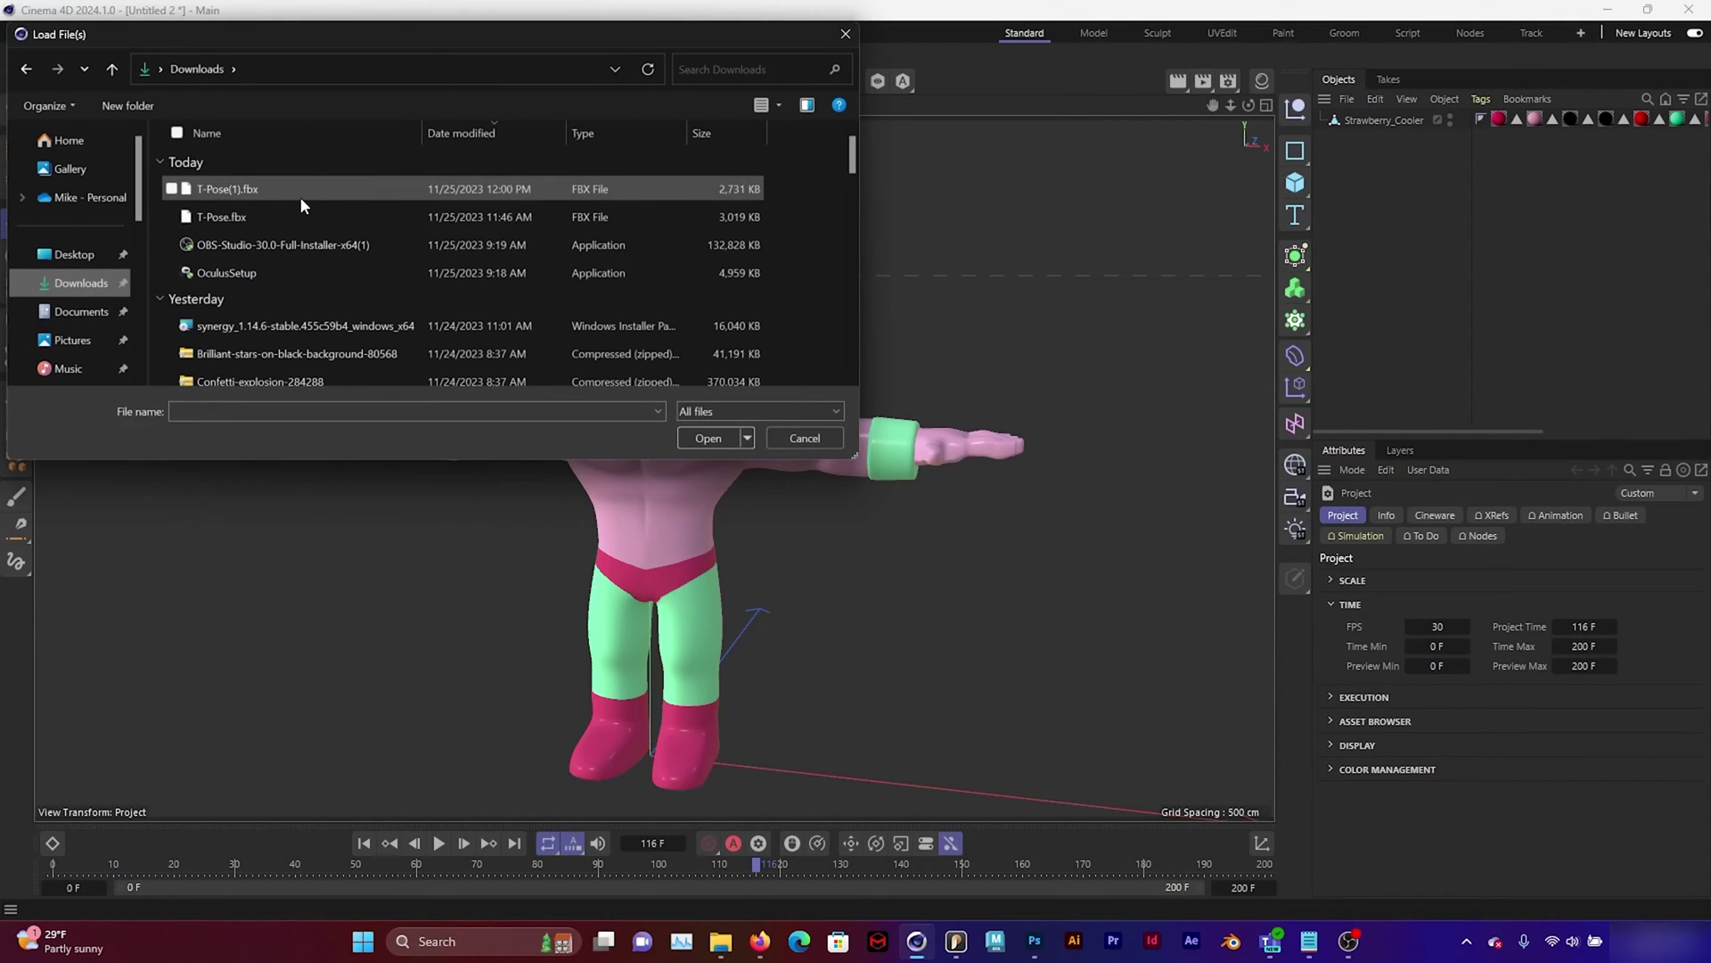
click(301, 192)
click(712, 445)
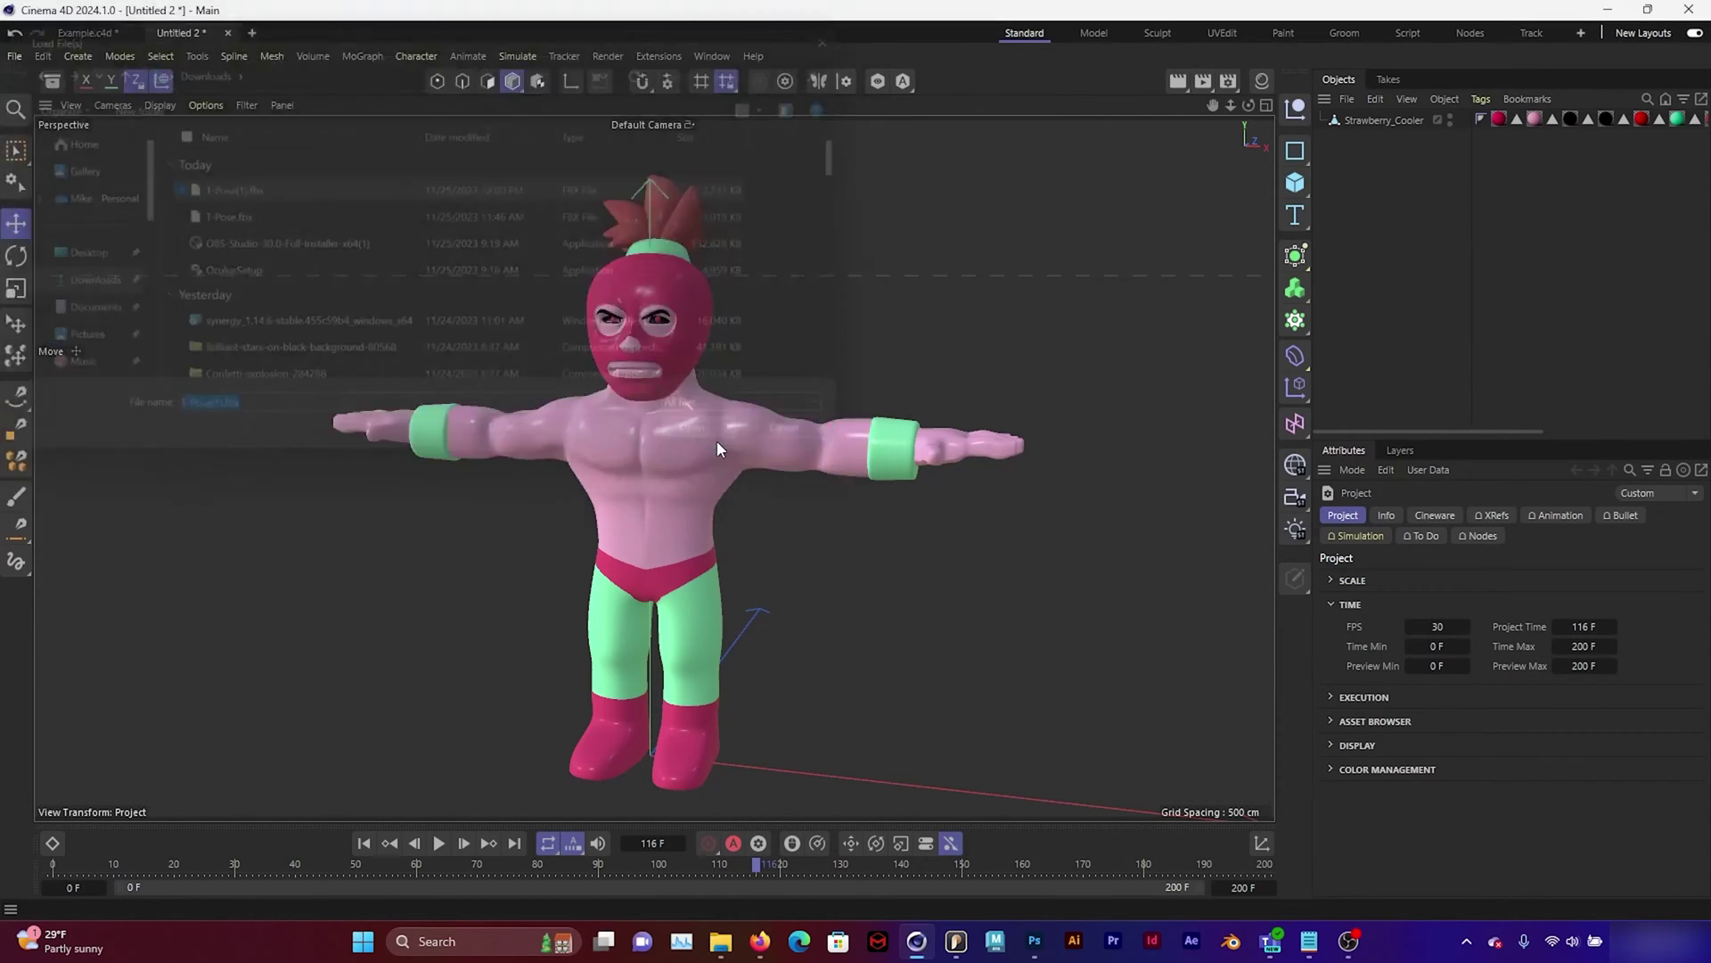
click(775, 670)
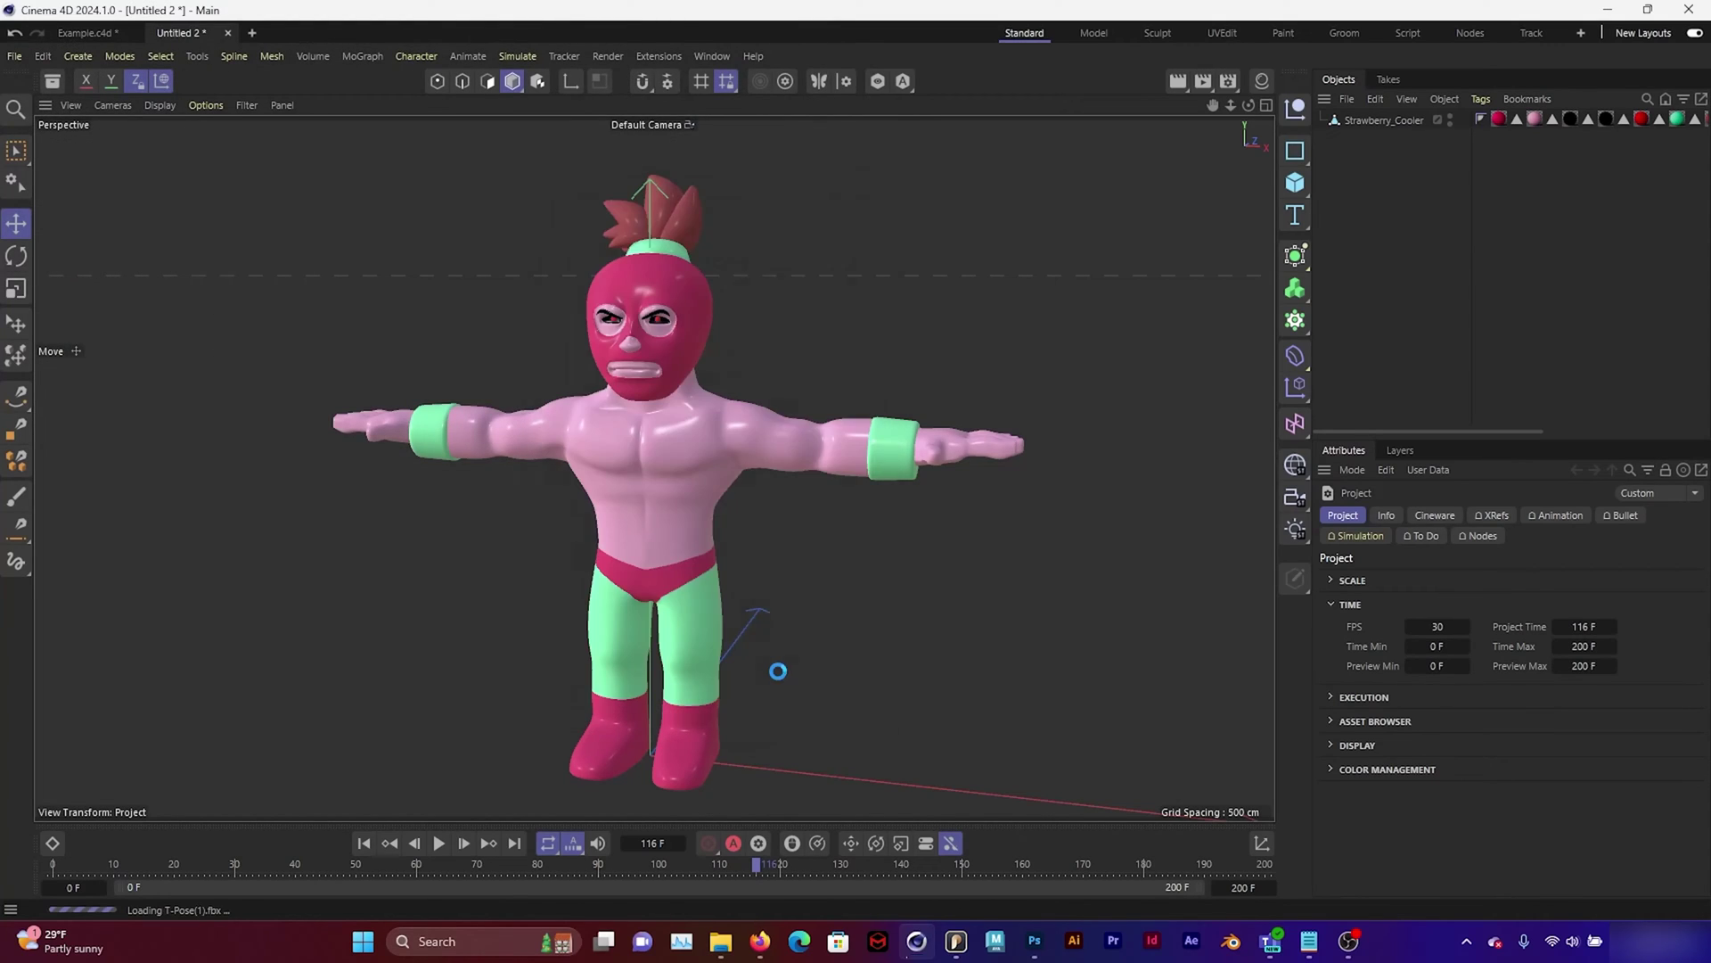
click(867, 524)
Move the pink and green material tags onto the upper, rigged Strawberry_Cooler
click(1402, 305)
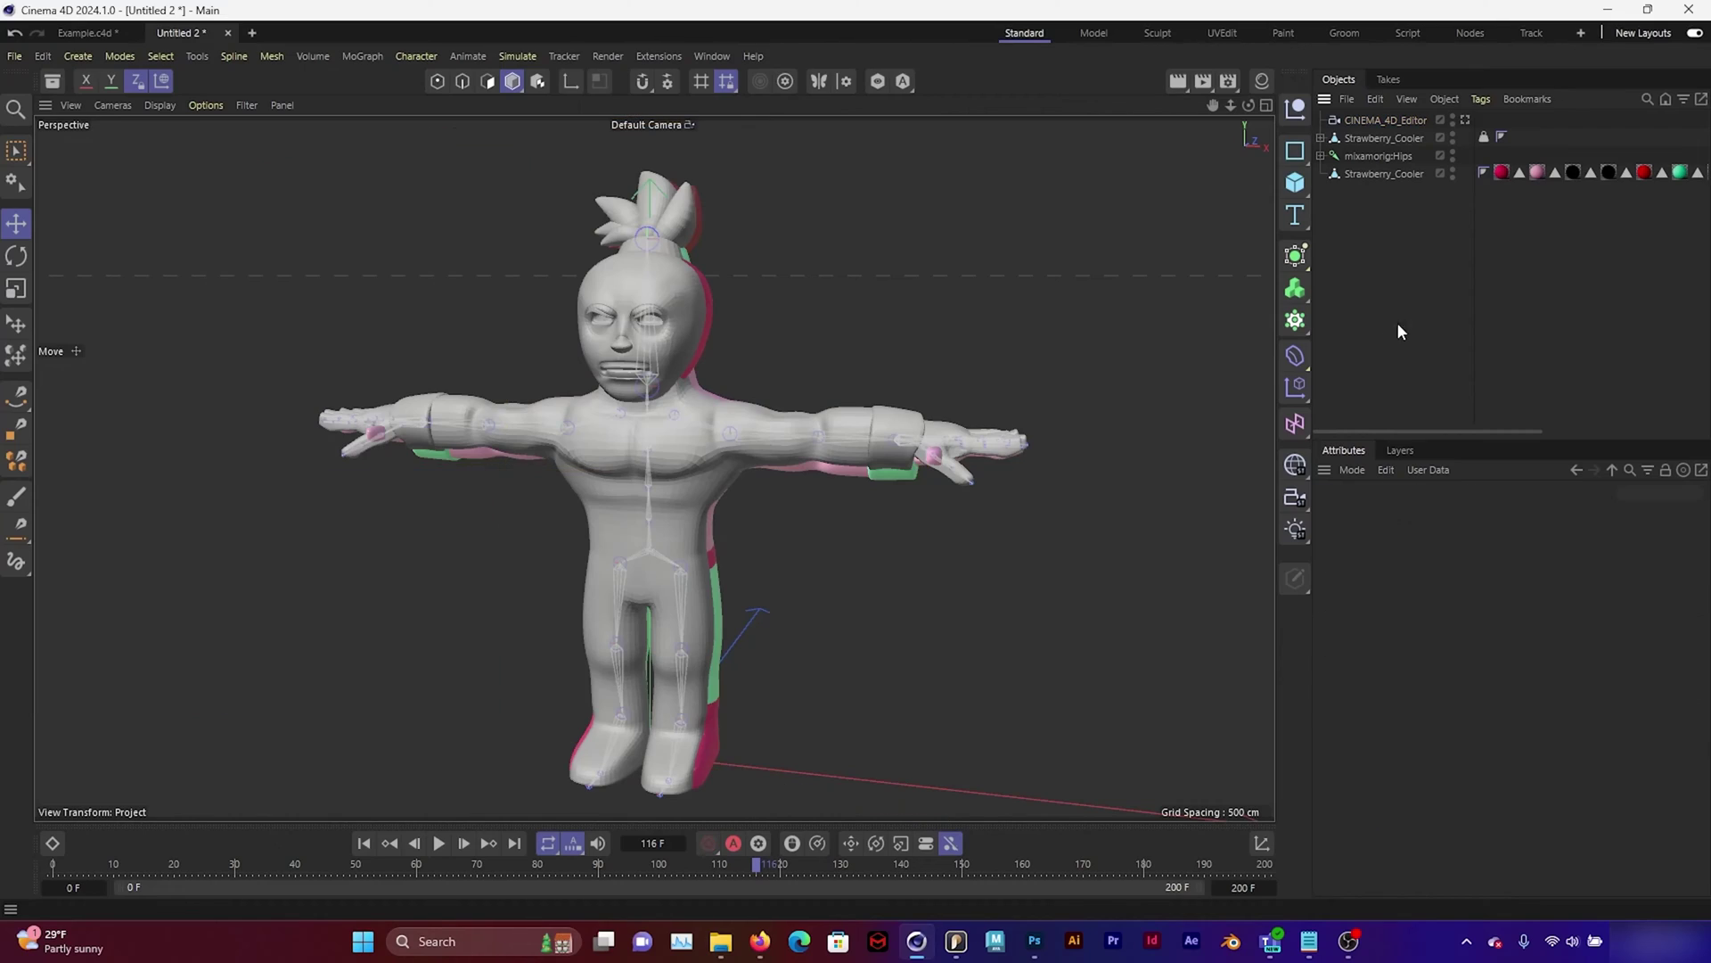
click(1358, 174)
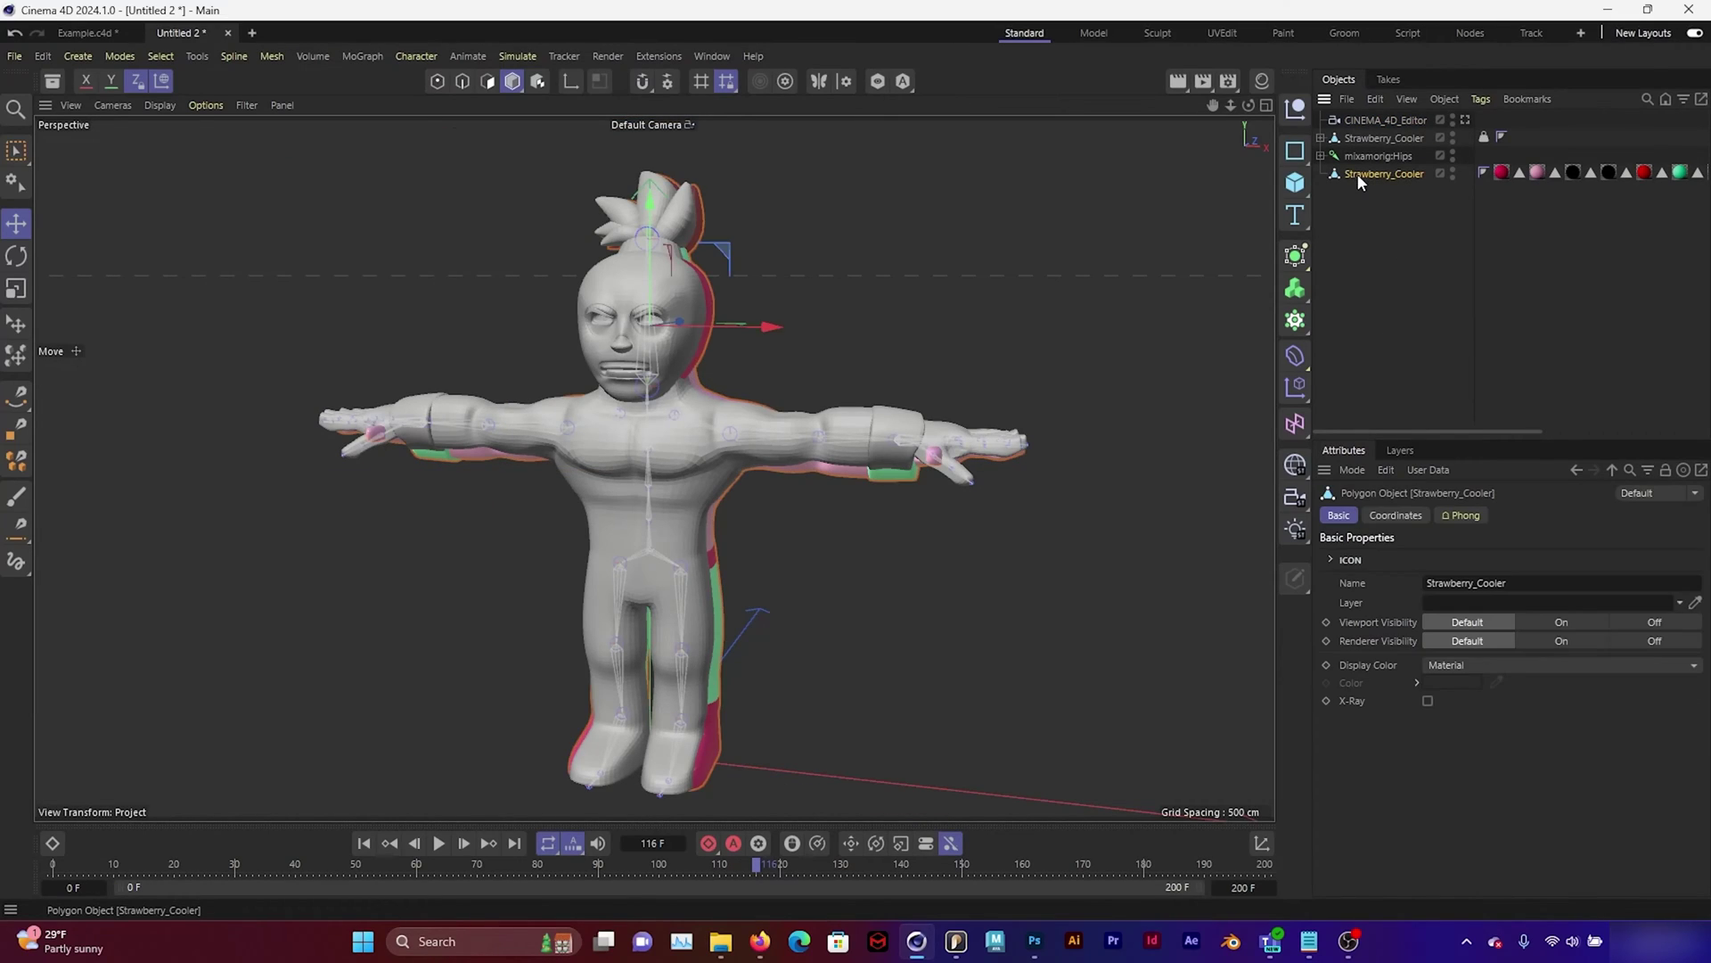
scroll(1352, 194, right, 3)
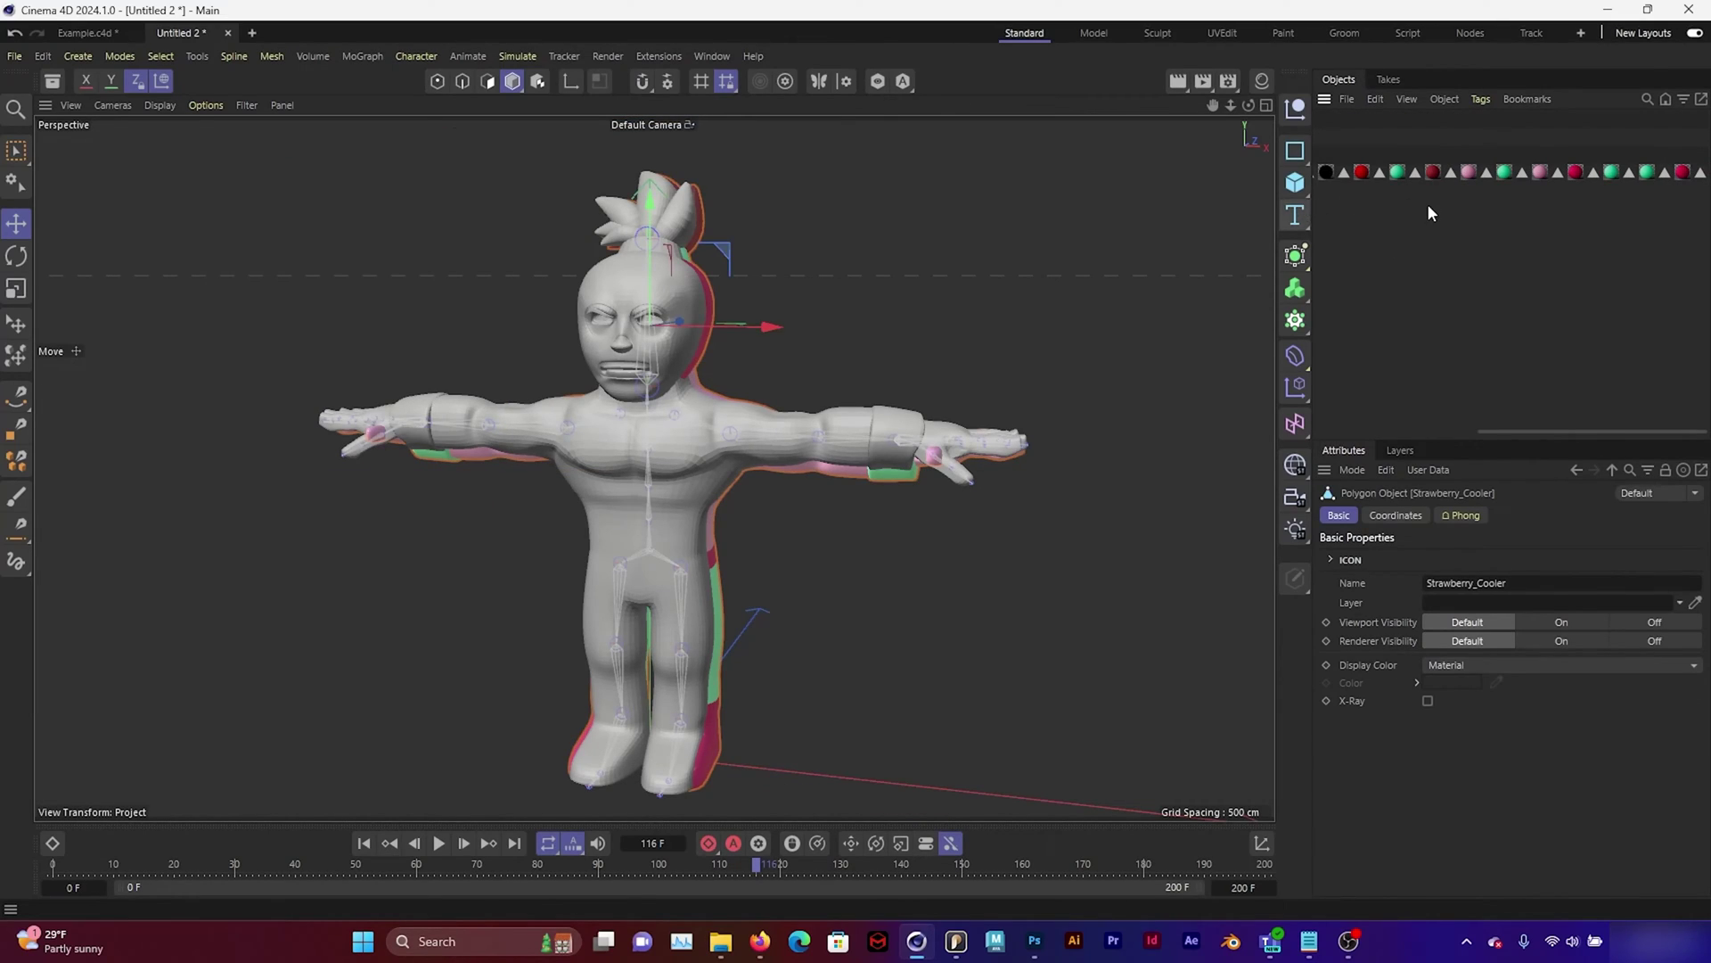
scroll(1429, 210, left, 3)
drag(1496, 191, 1707, 154)
scroll(1489, 223, left, 3)
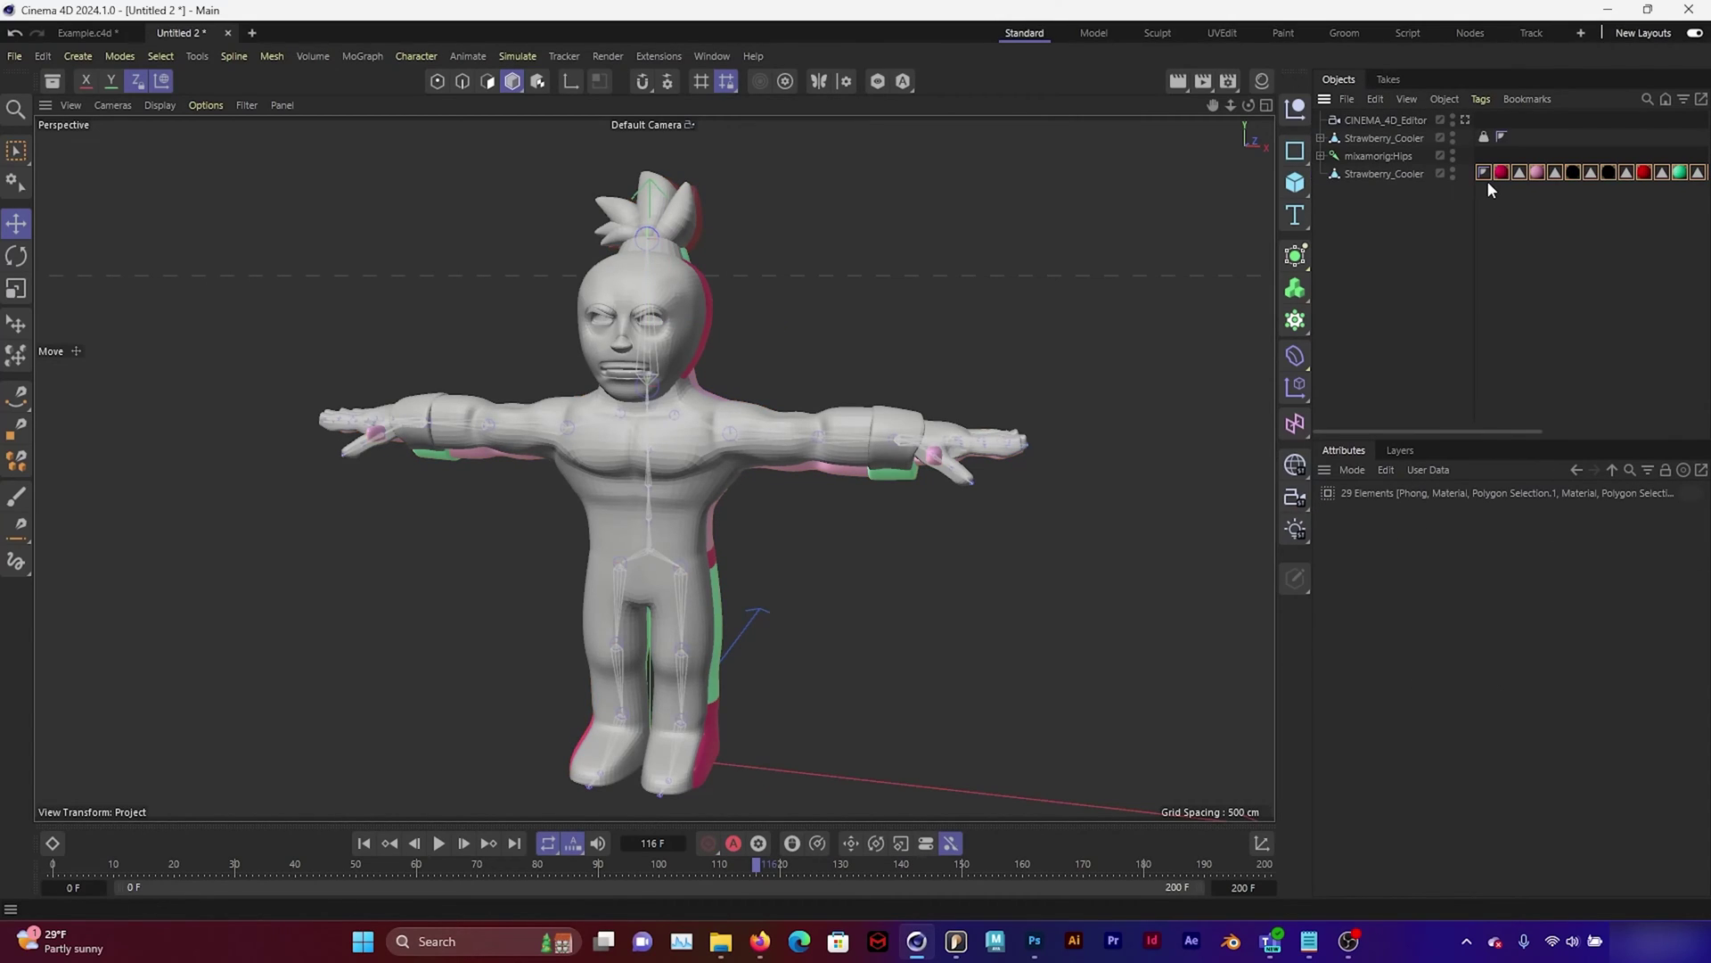
drag(1526, 137, 1527, 139)
Delete the duplicate unrigged Strawberry_Cooler mesh
click(1437, 243)
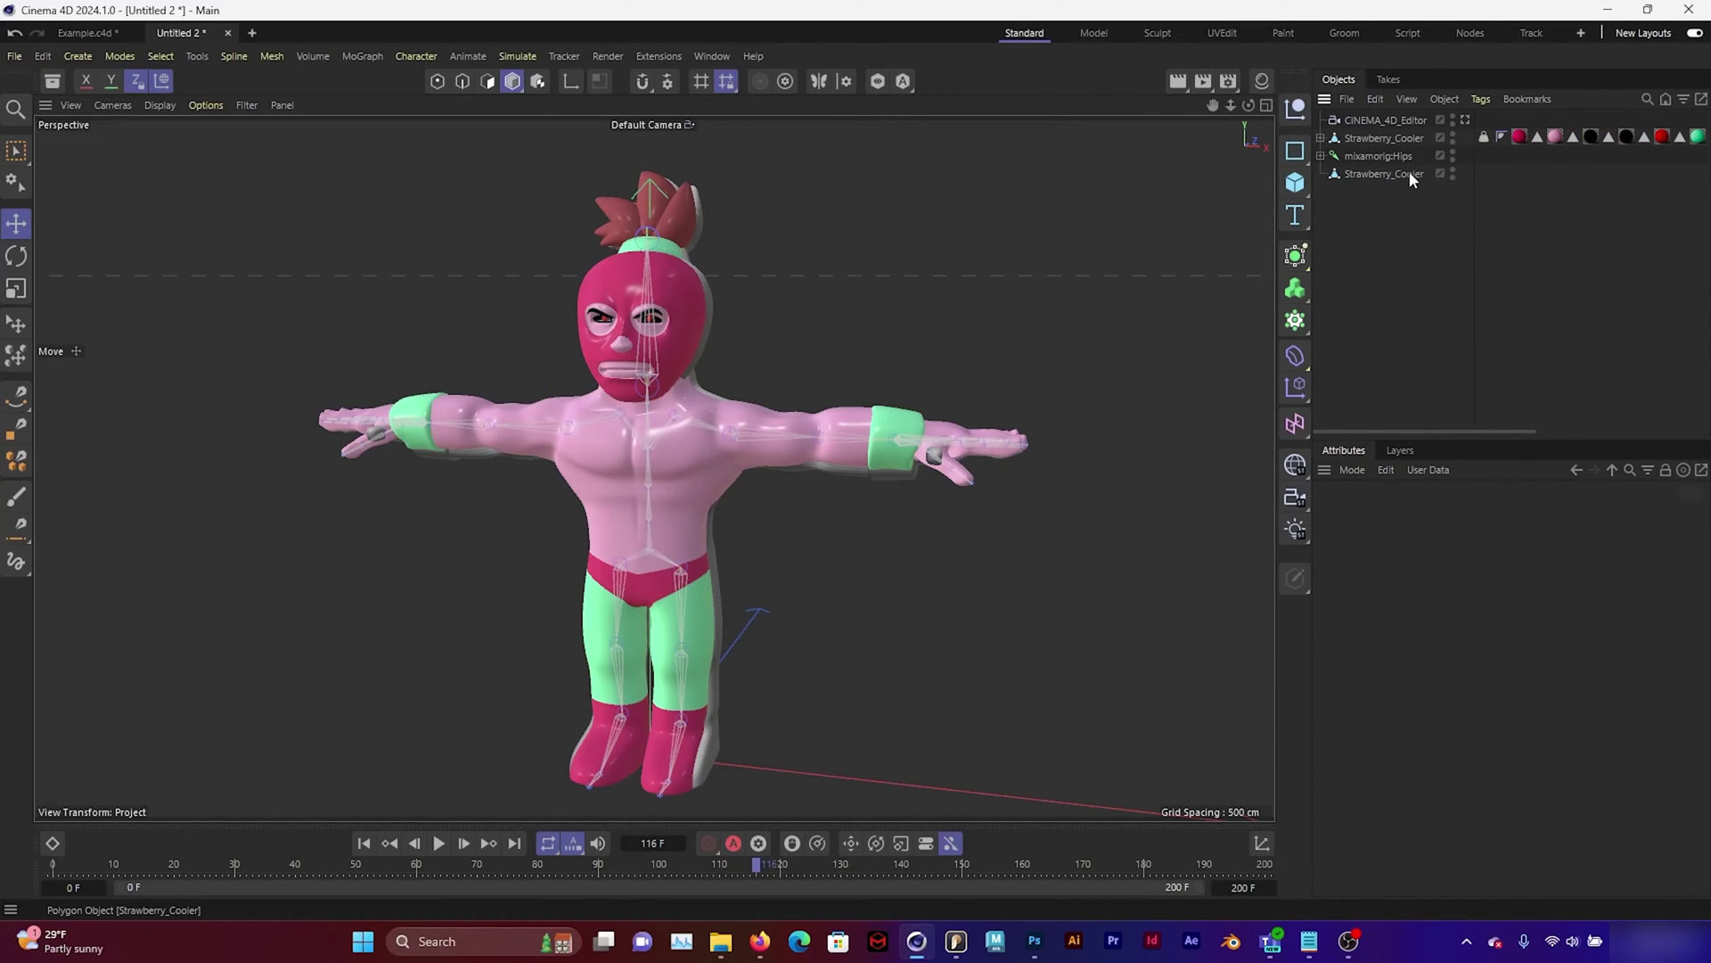
click(1403, 174)
key(Delete)
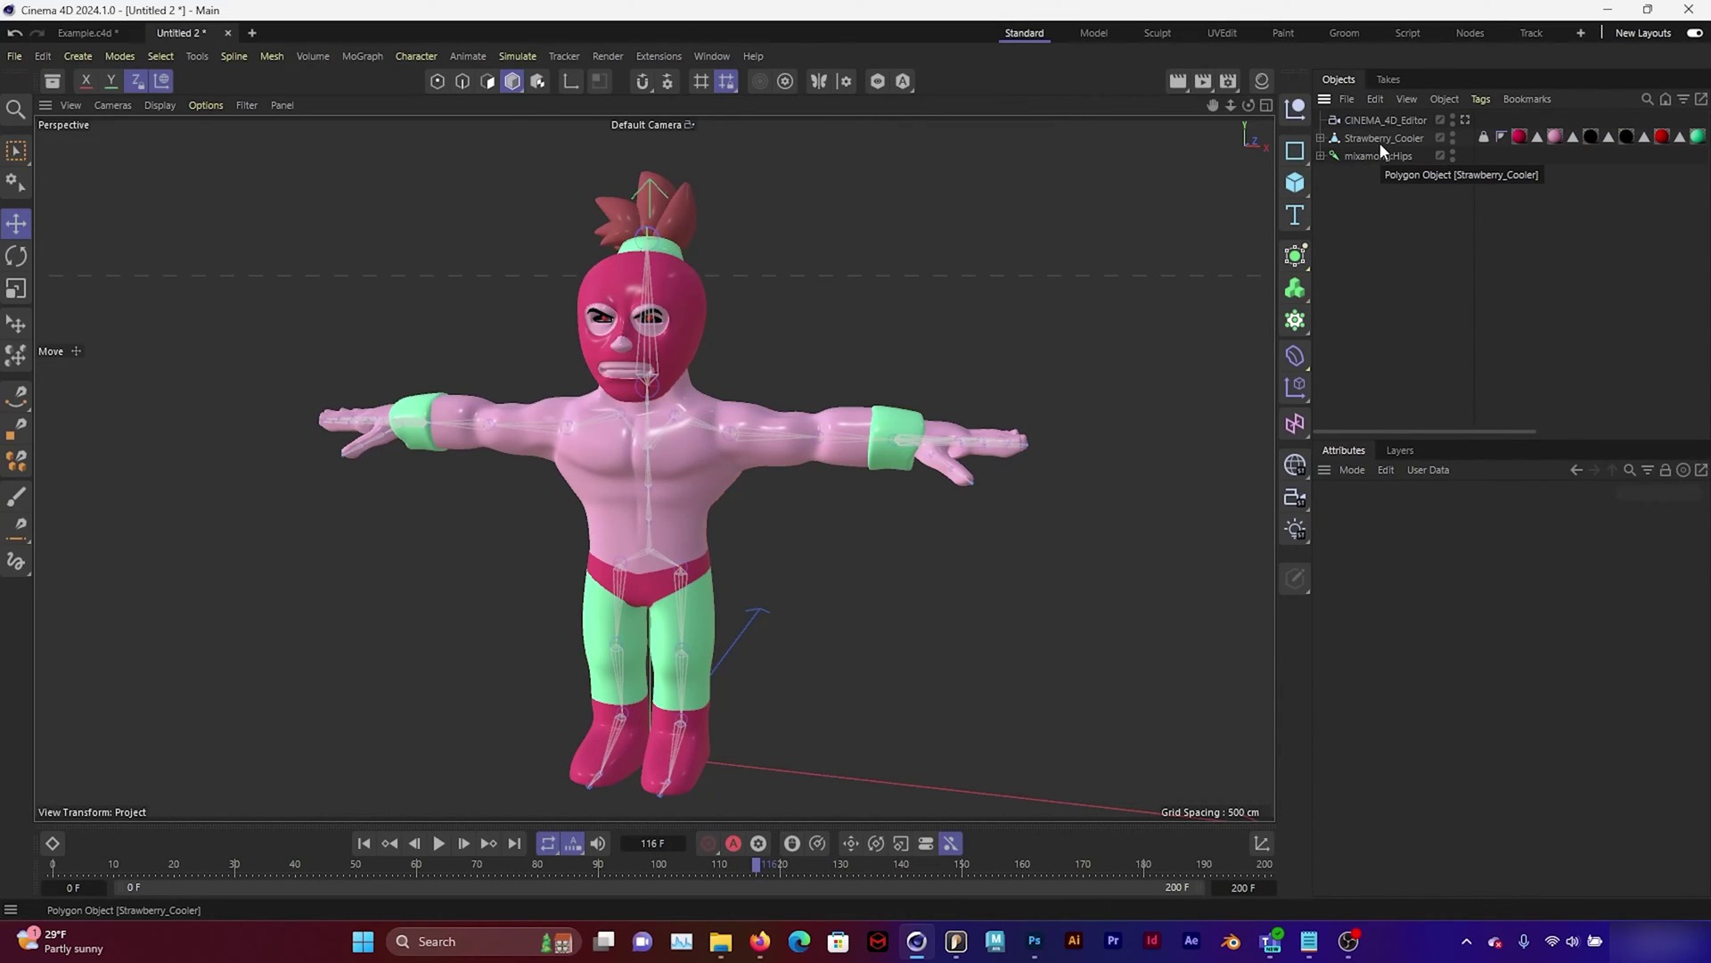
Add a Character object using the Mixamo Control Rig template
click(1381, 141)
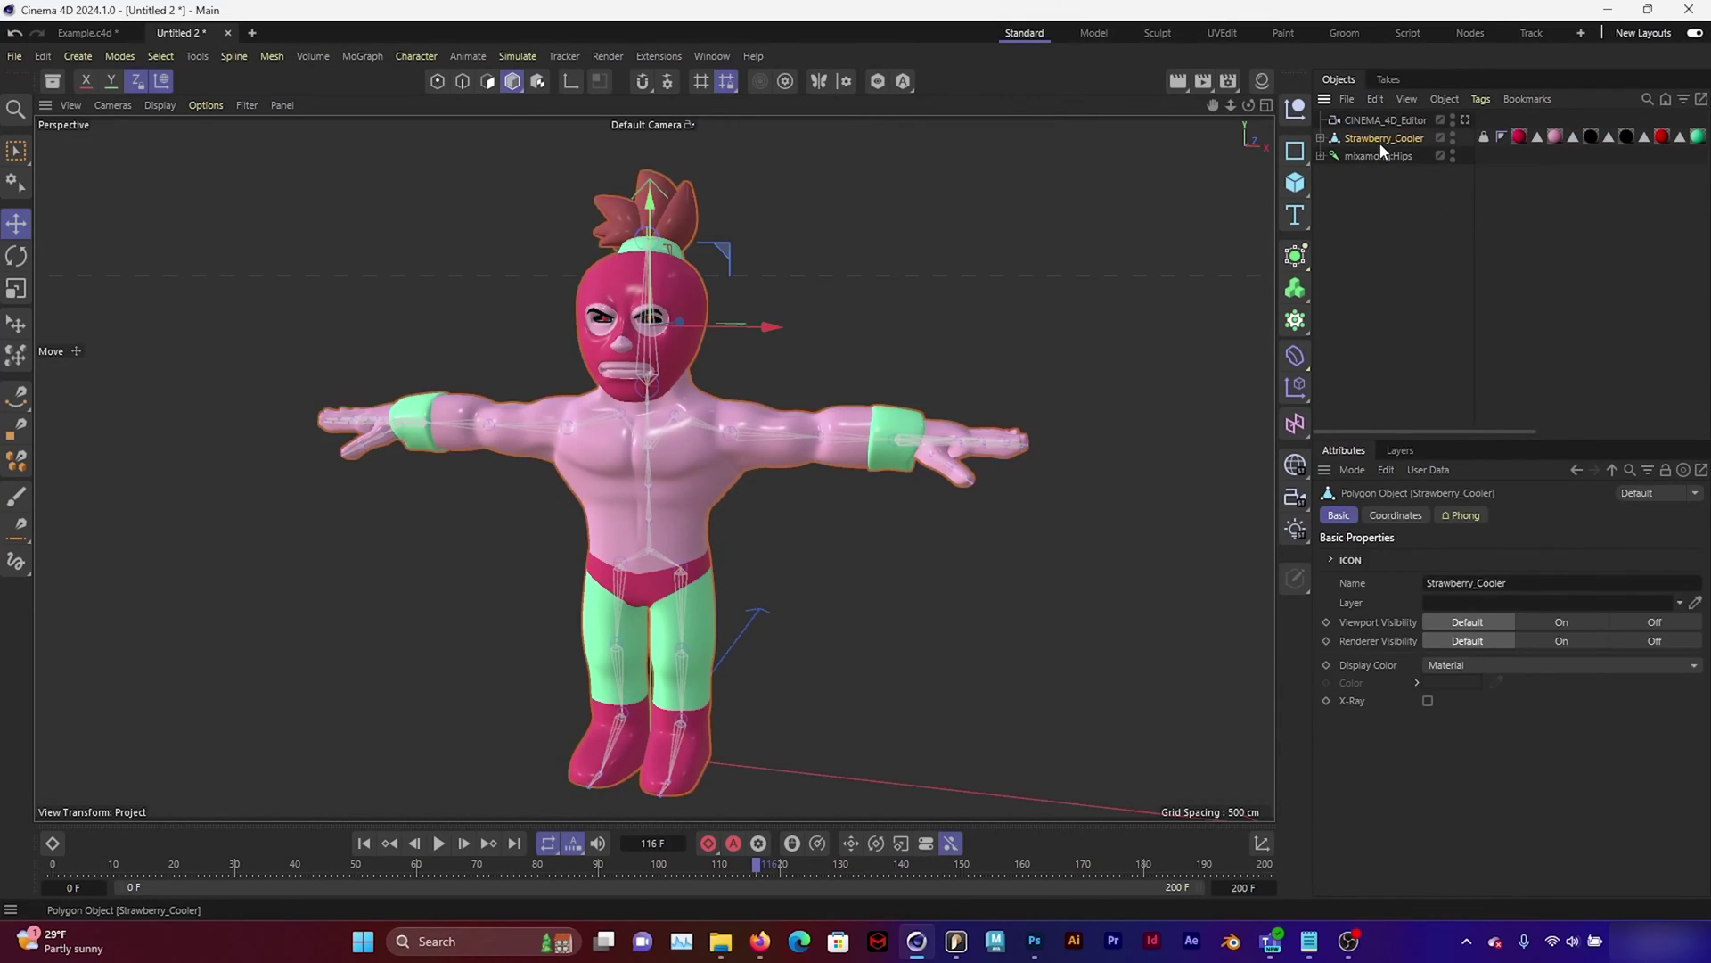
click(413, 57)
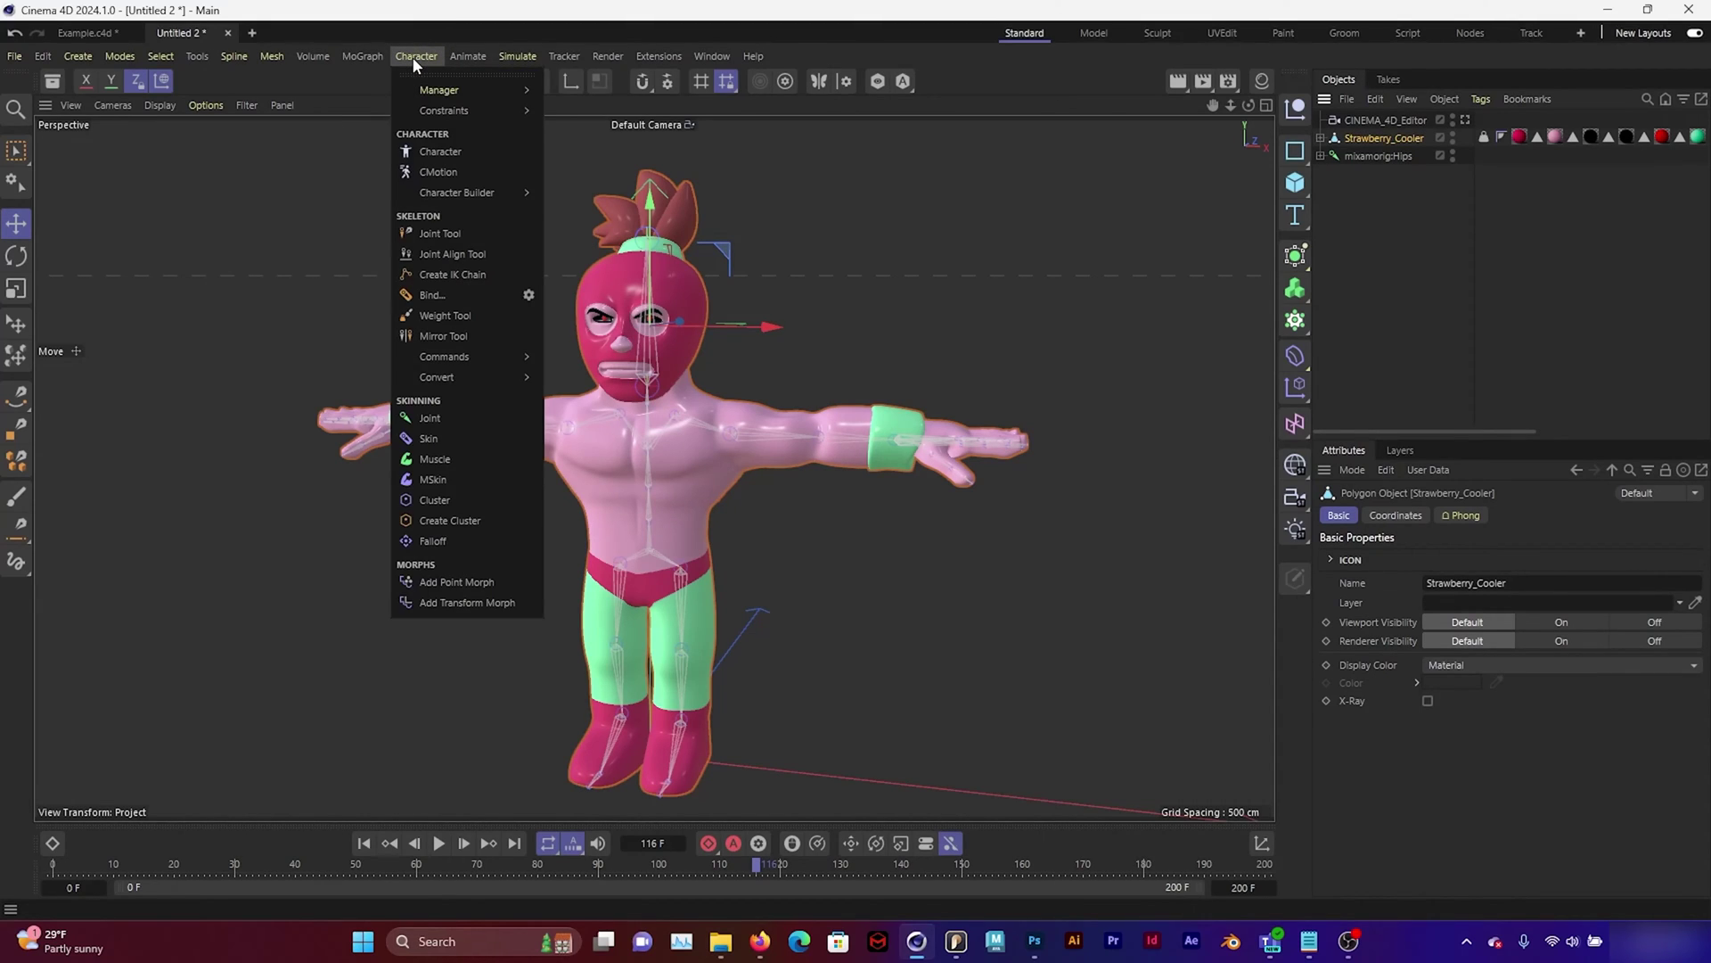
click(427, 153)
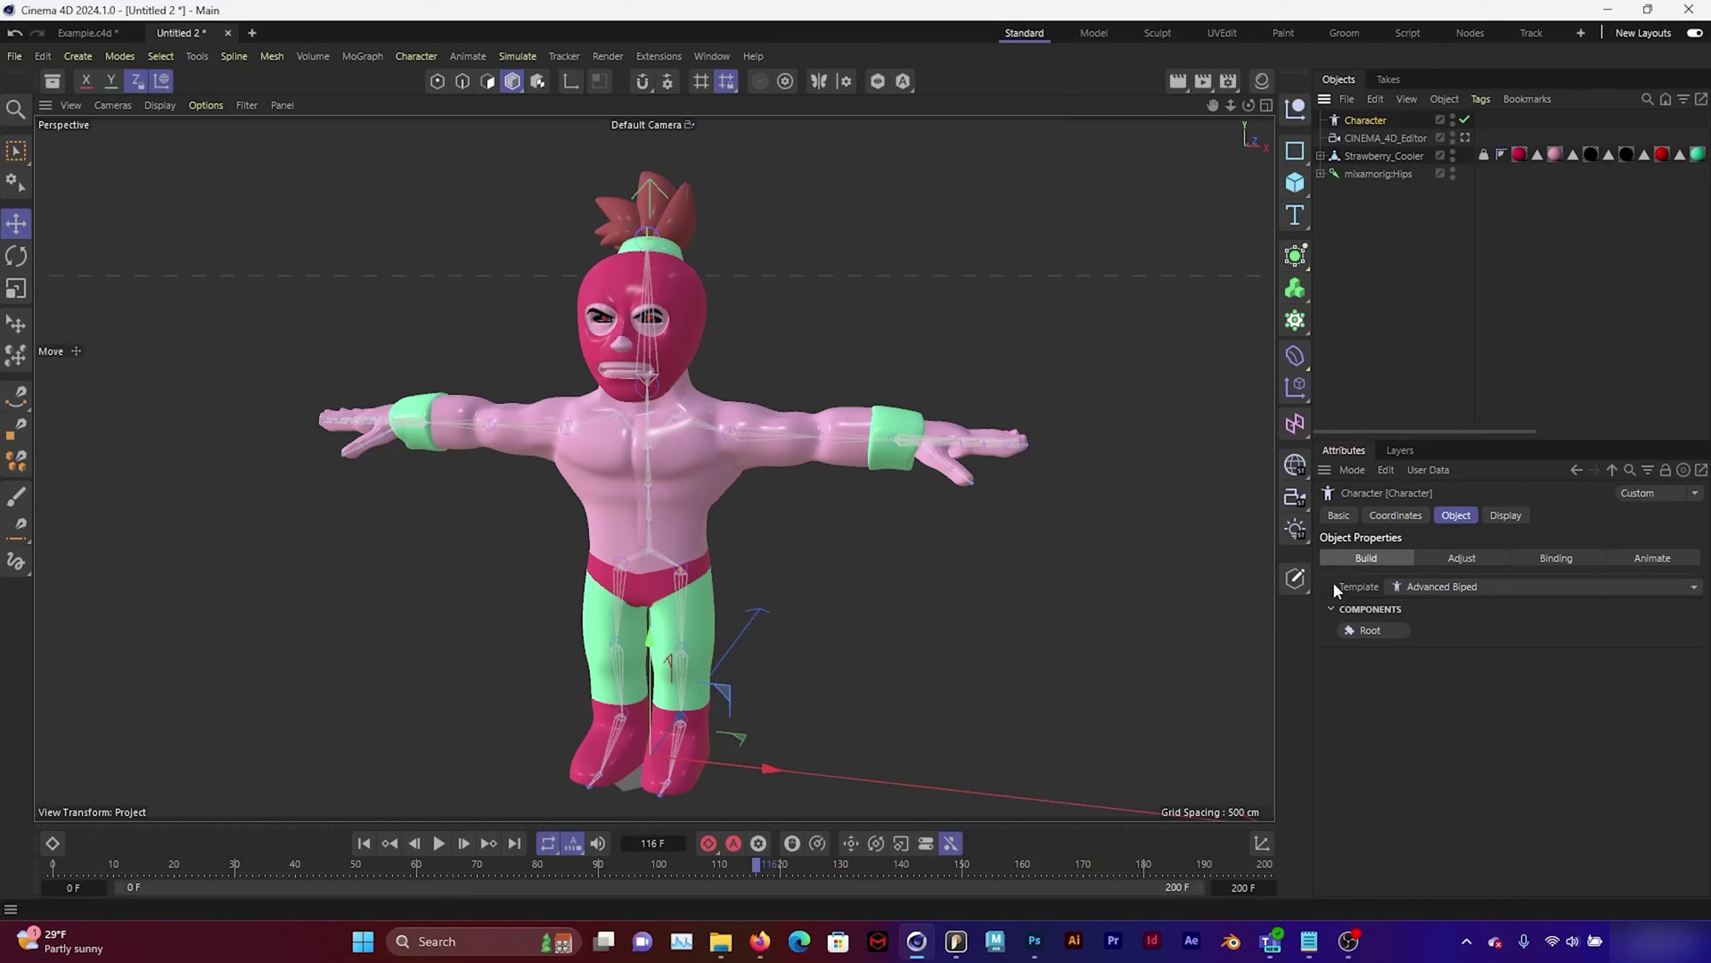
click(1432, 588)
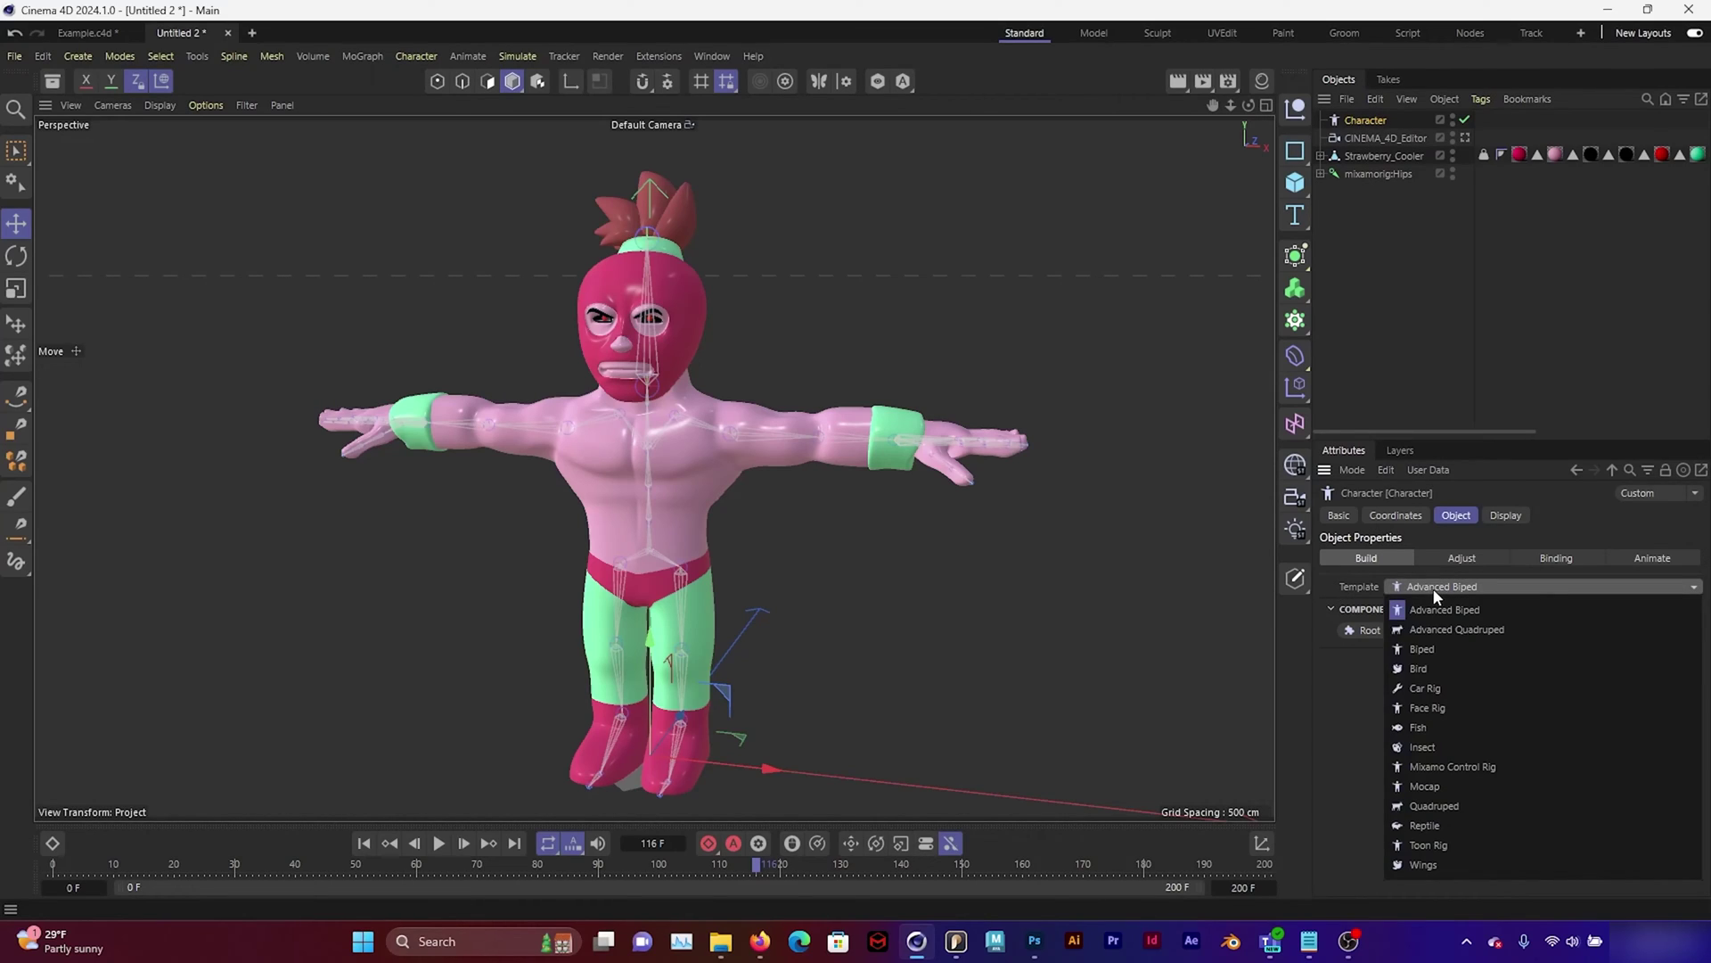
click(1427, 767)
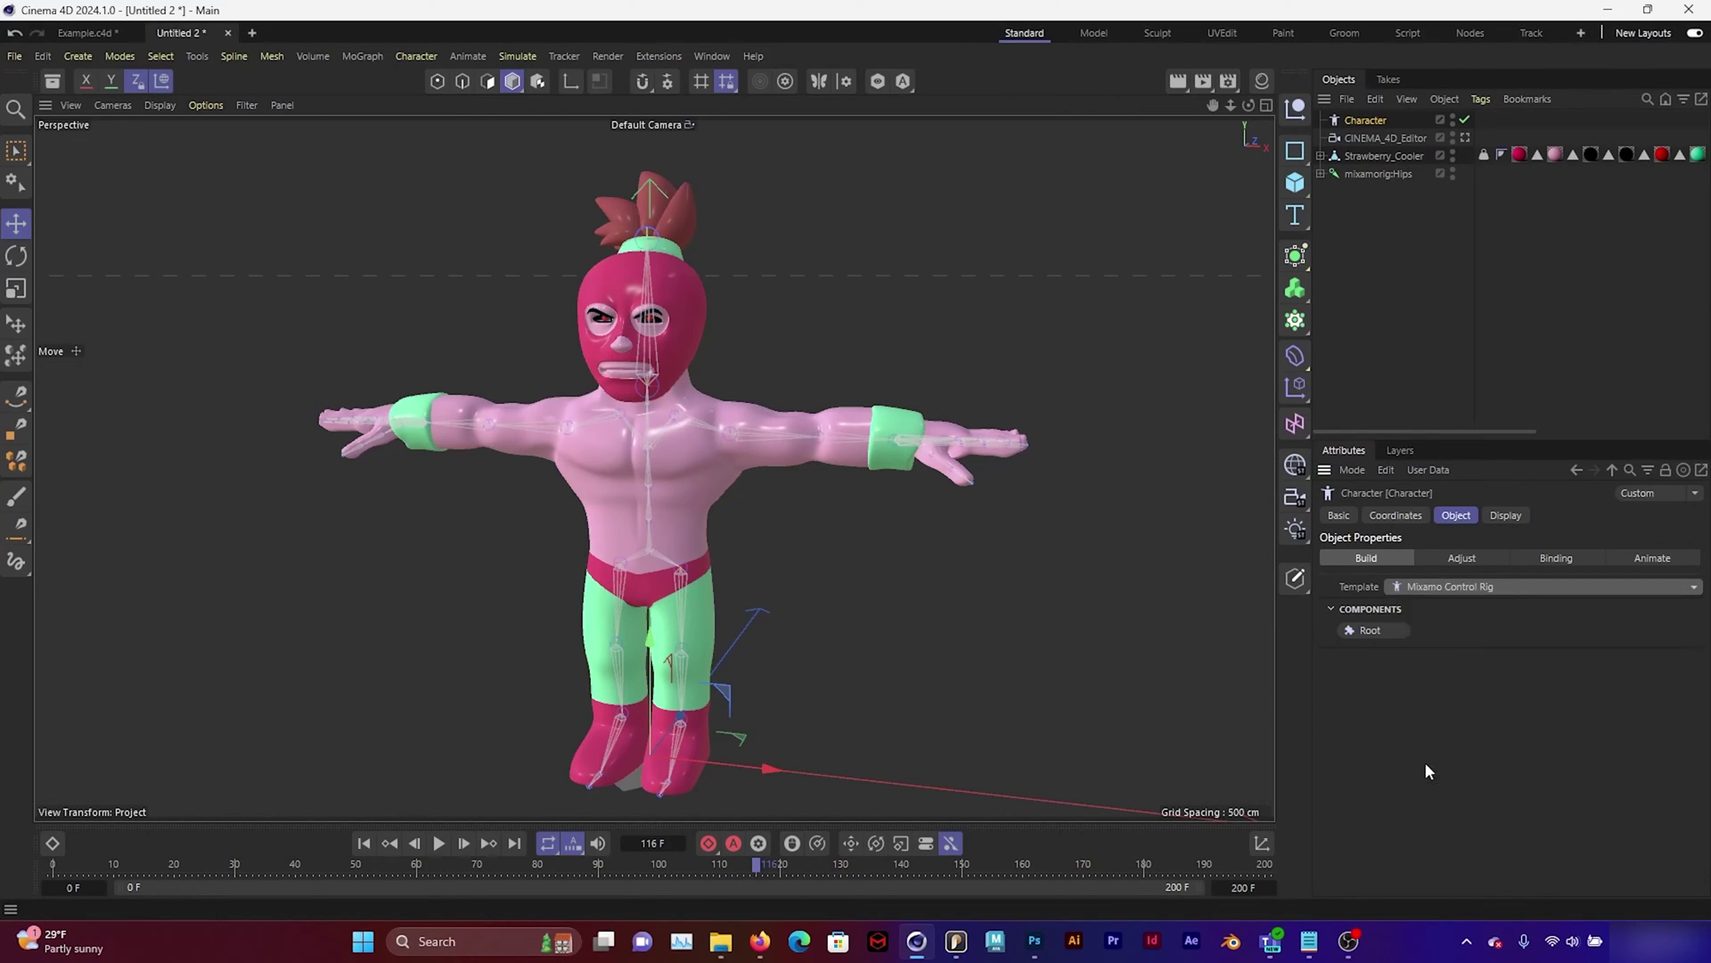
Add Root, Pelvis, left and right arms with hands, and both legs under Pelvis
click(1368, 631)
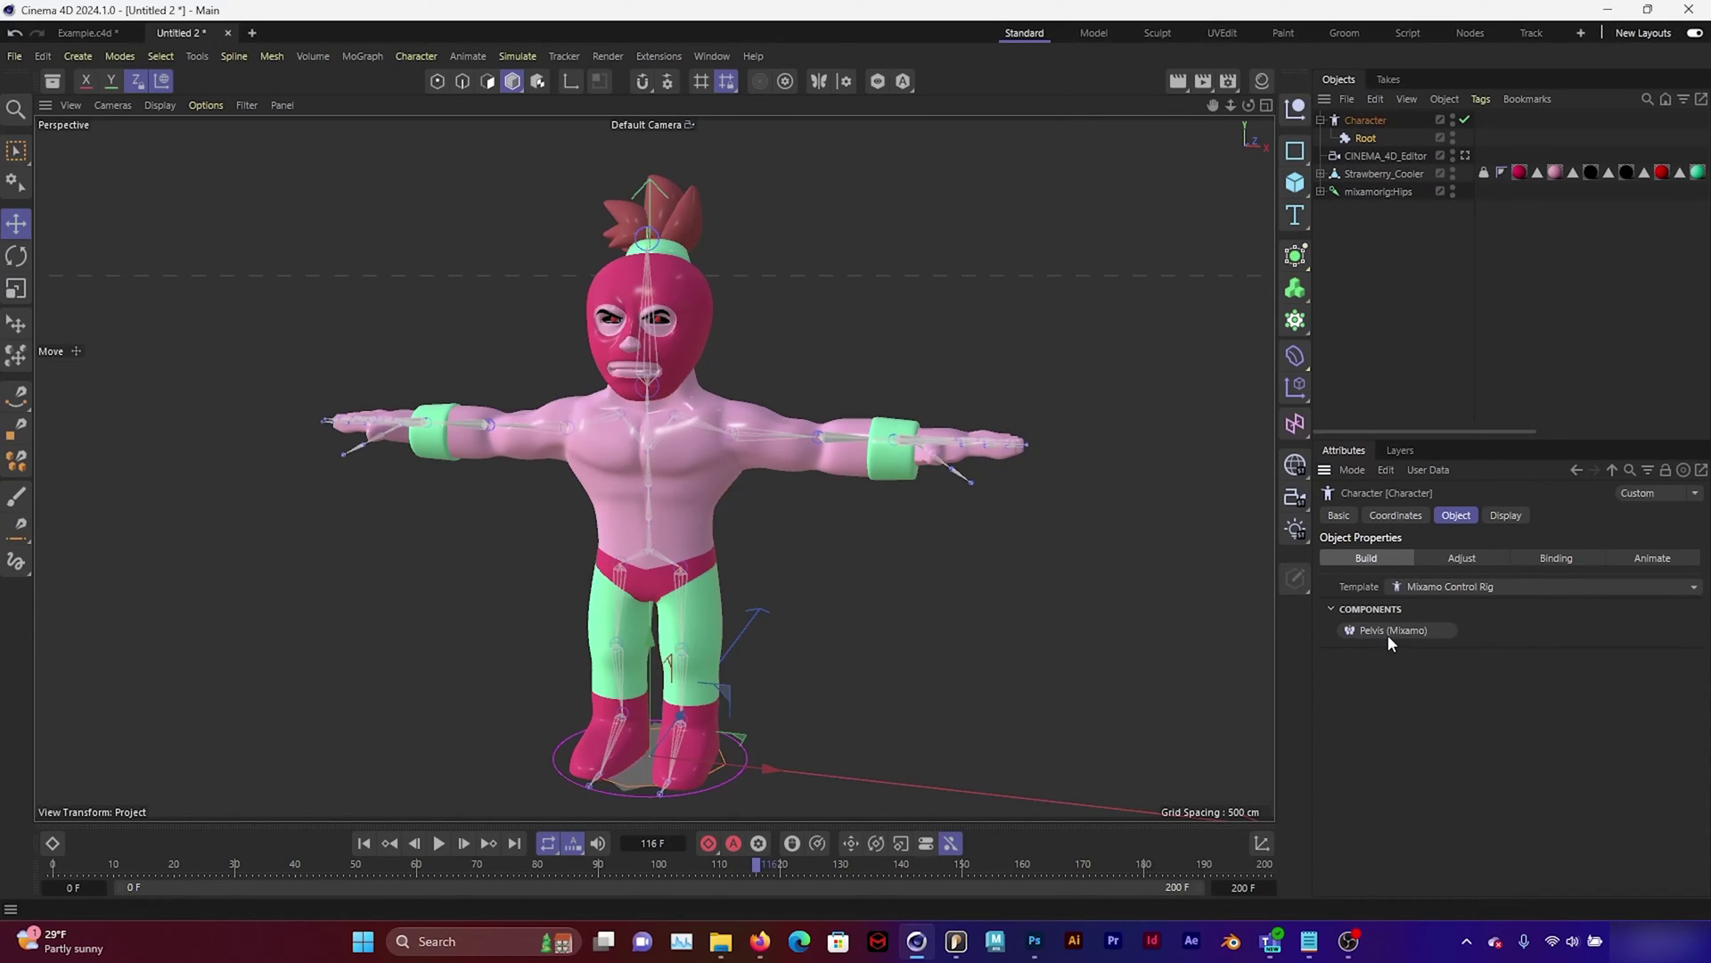
click(1388, 630)
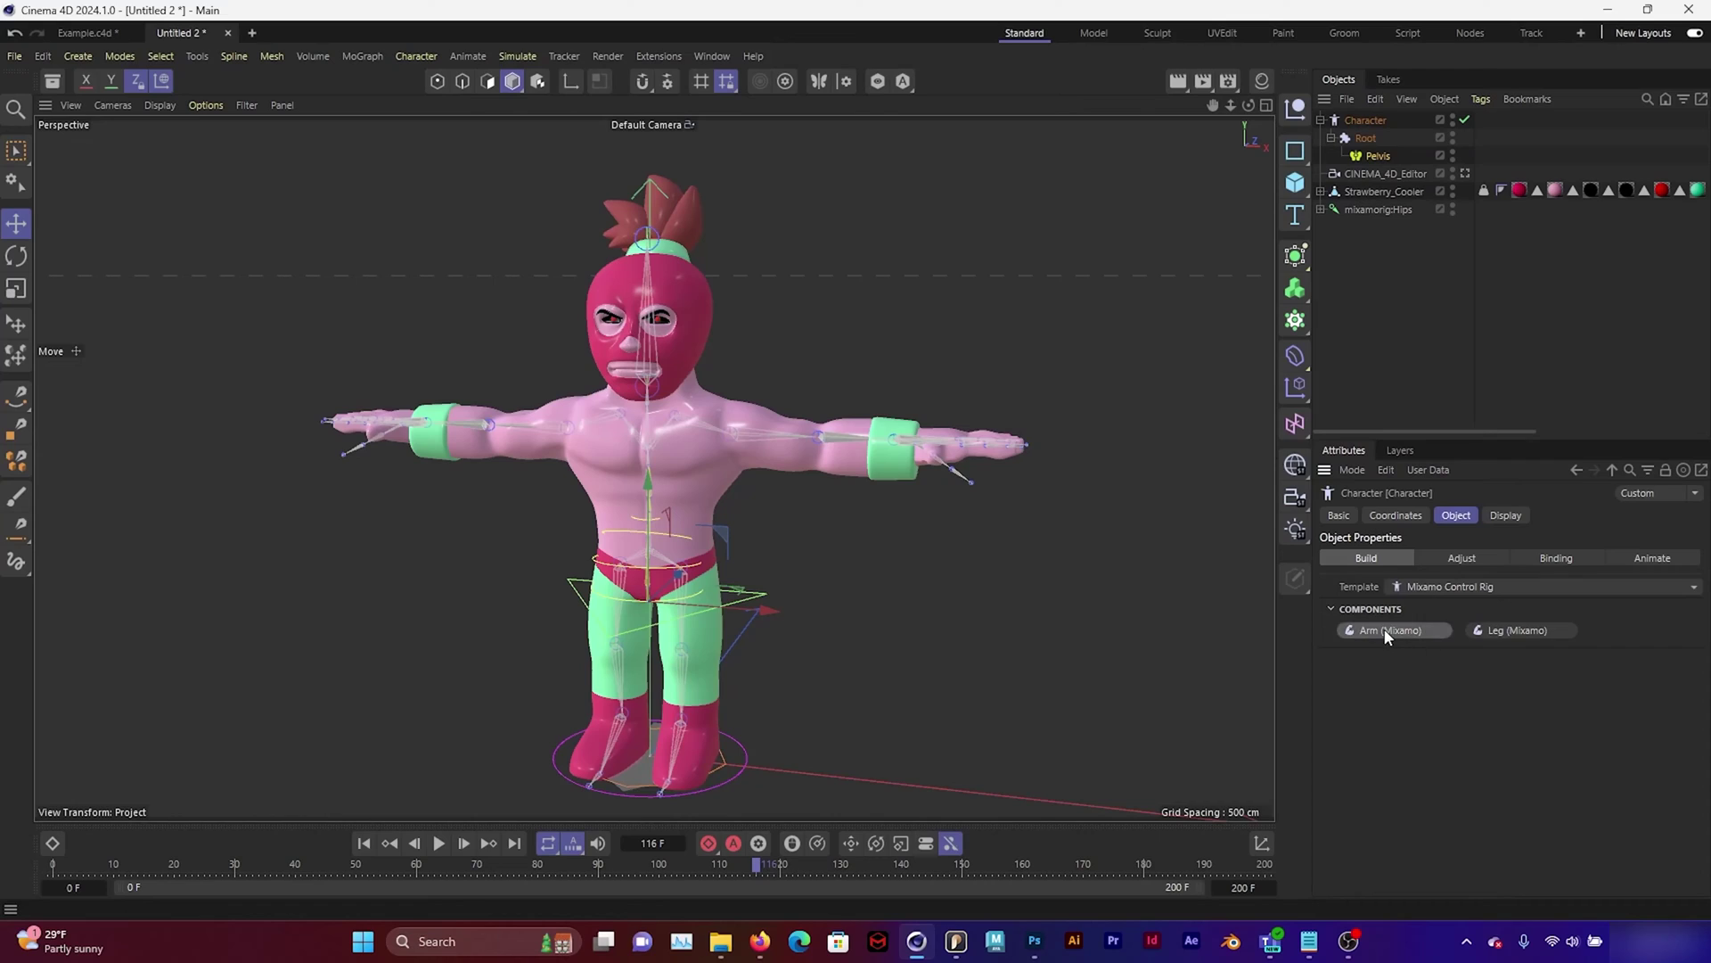
click(1405, 635)
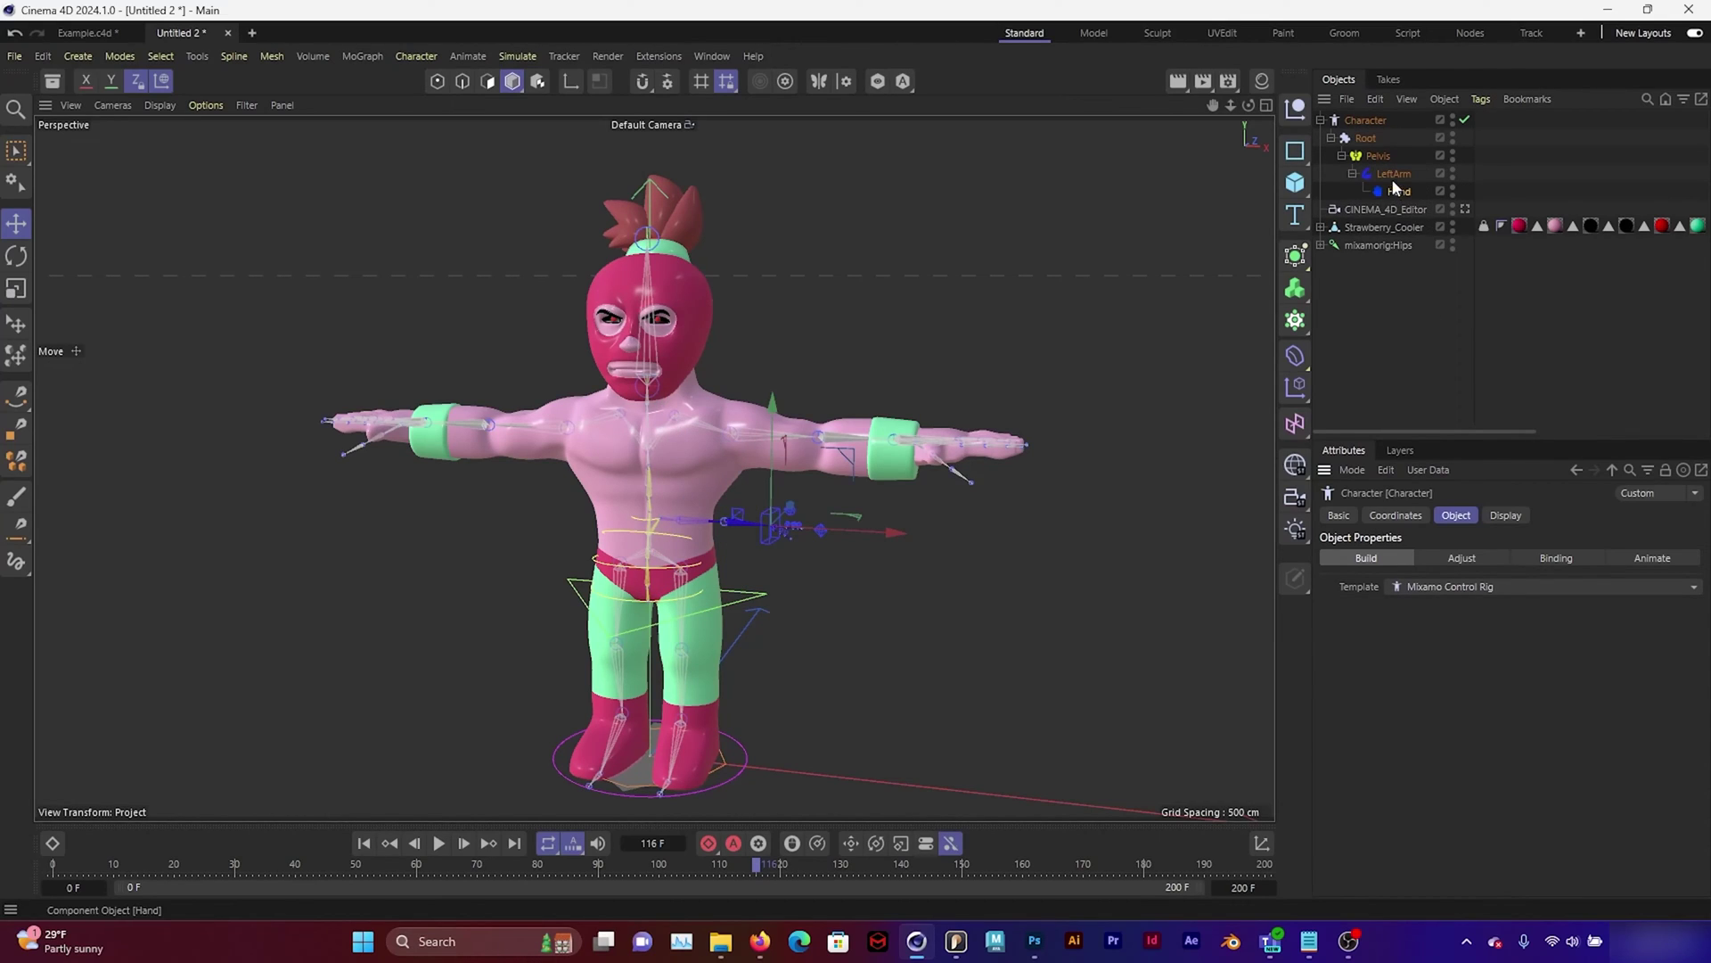
click(1378, 155)
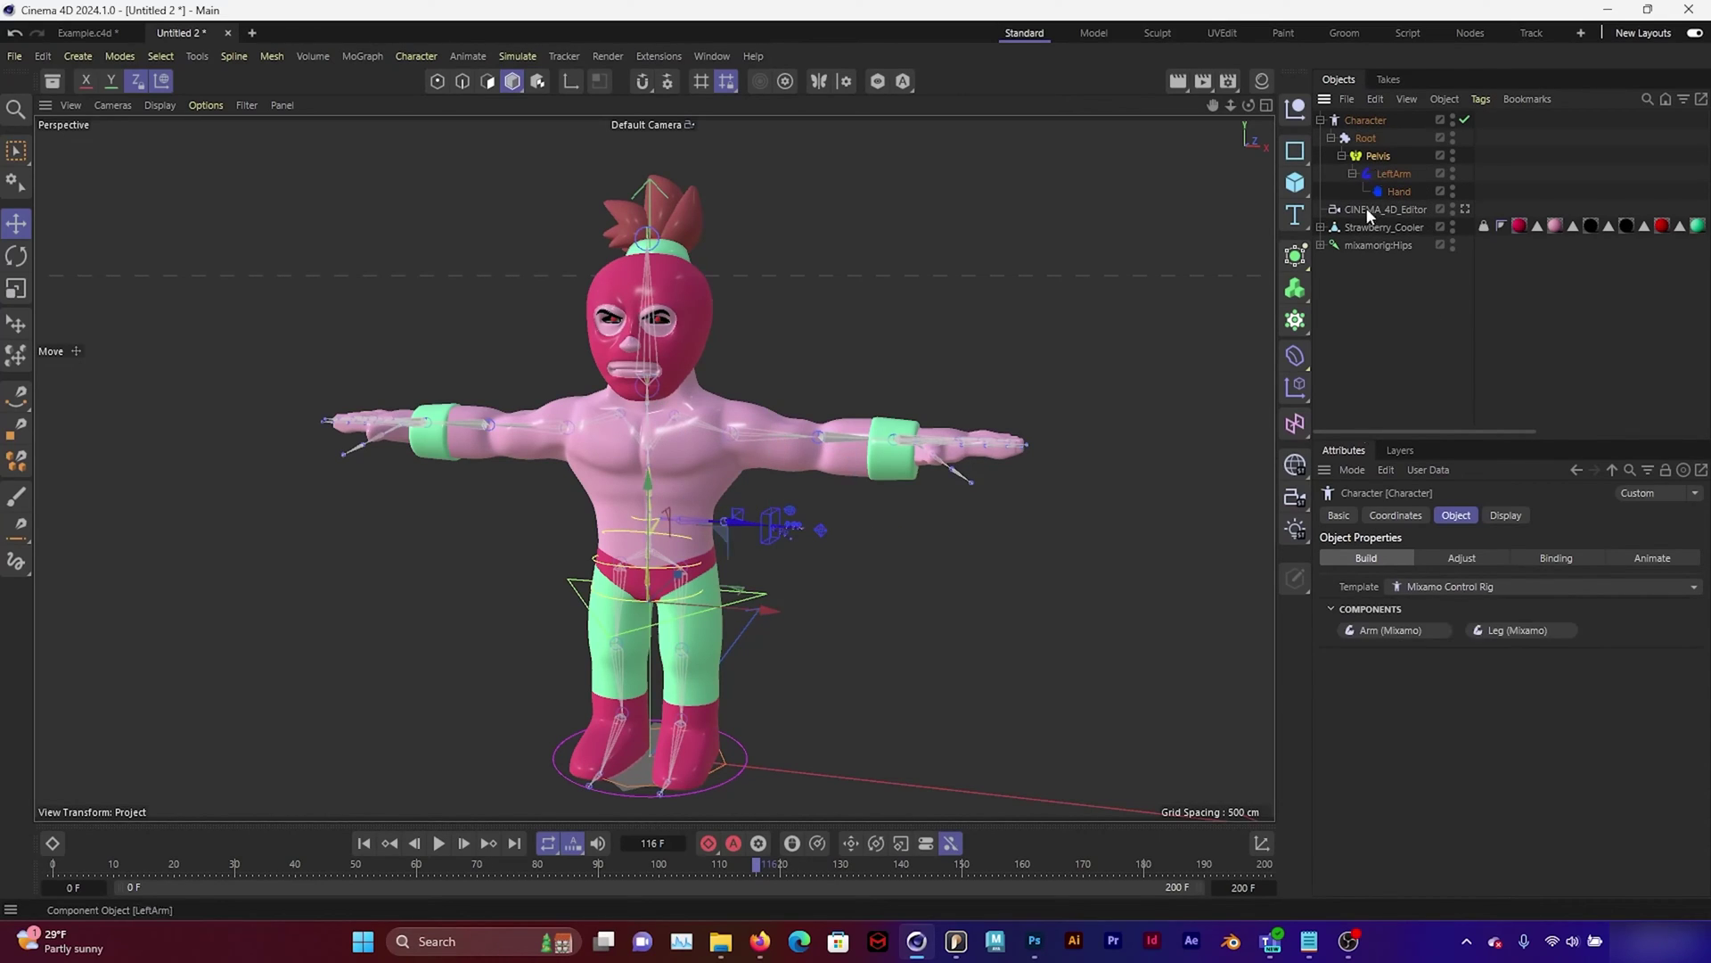
click(1387, 629)
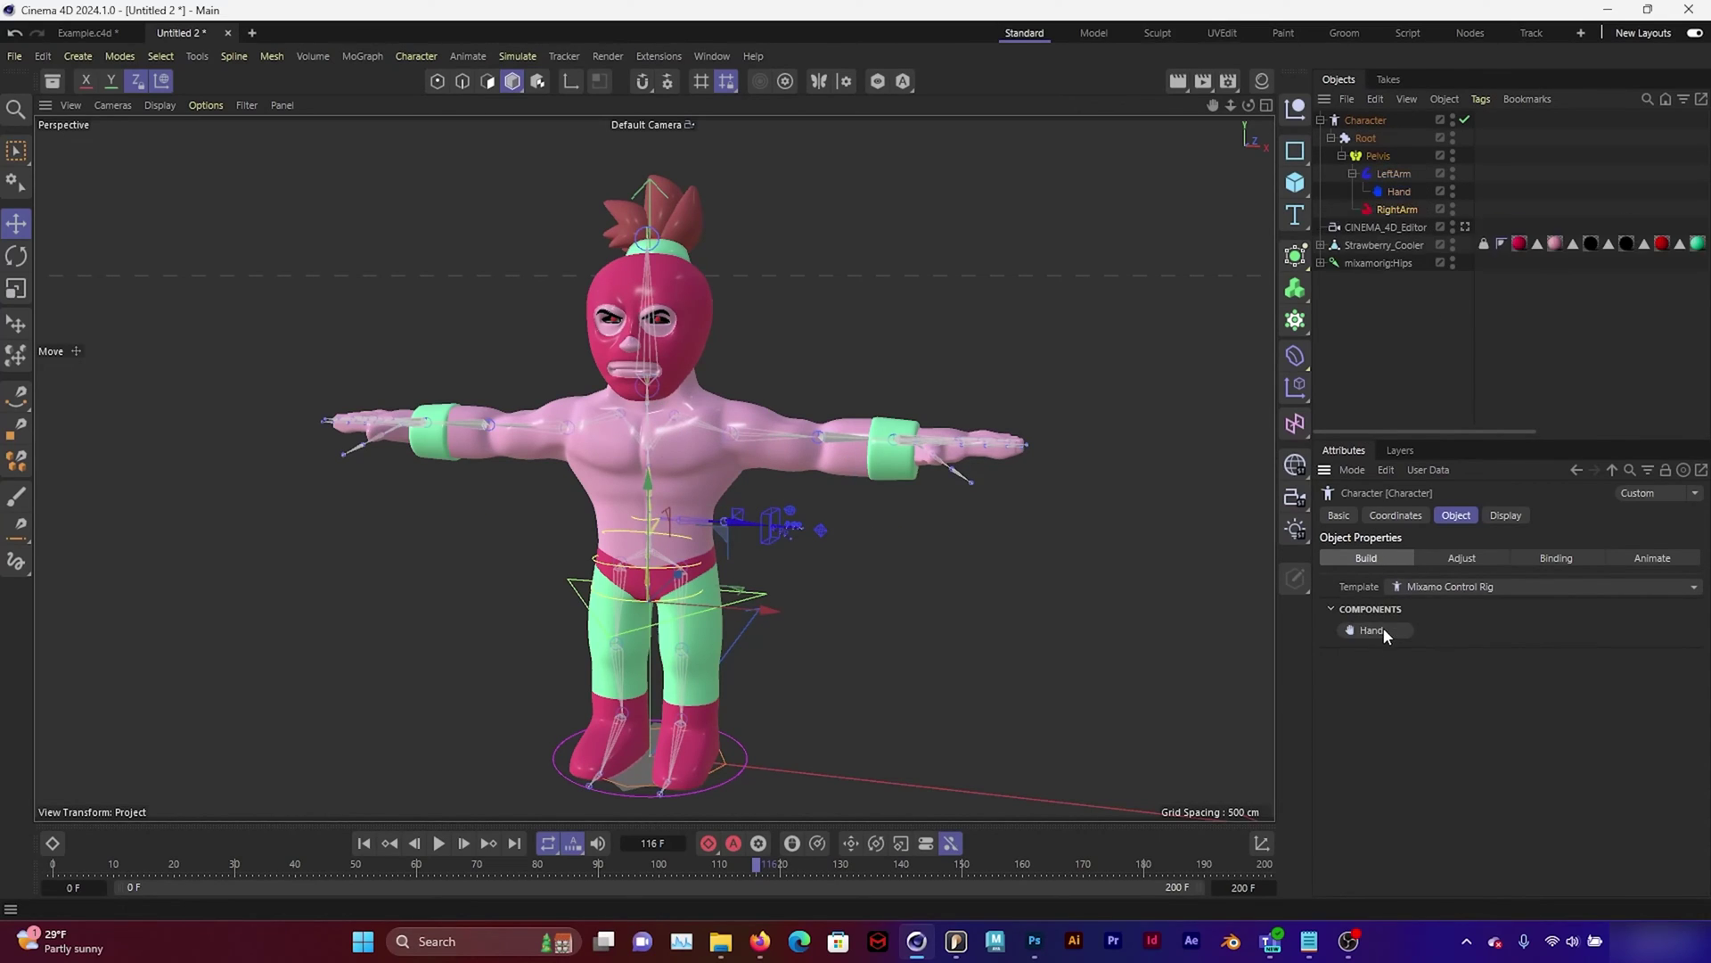
click(1378, 156)
click(1484, 630)
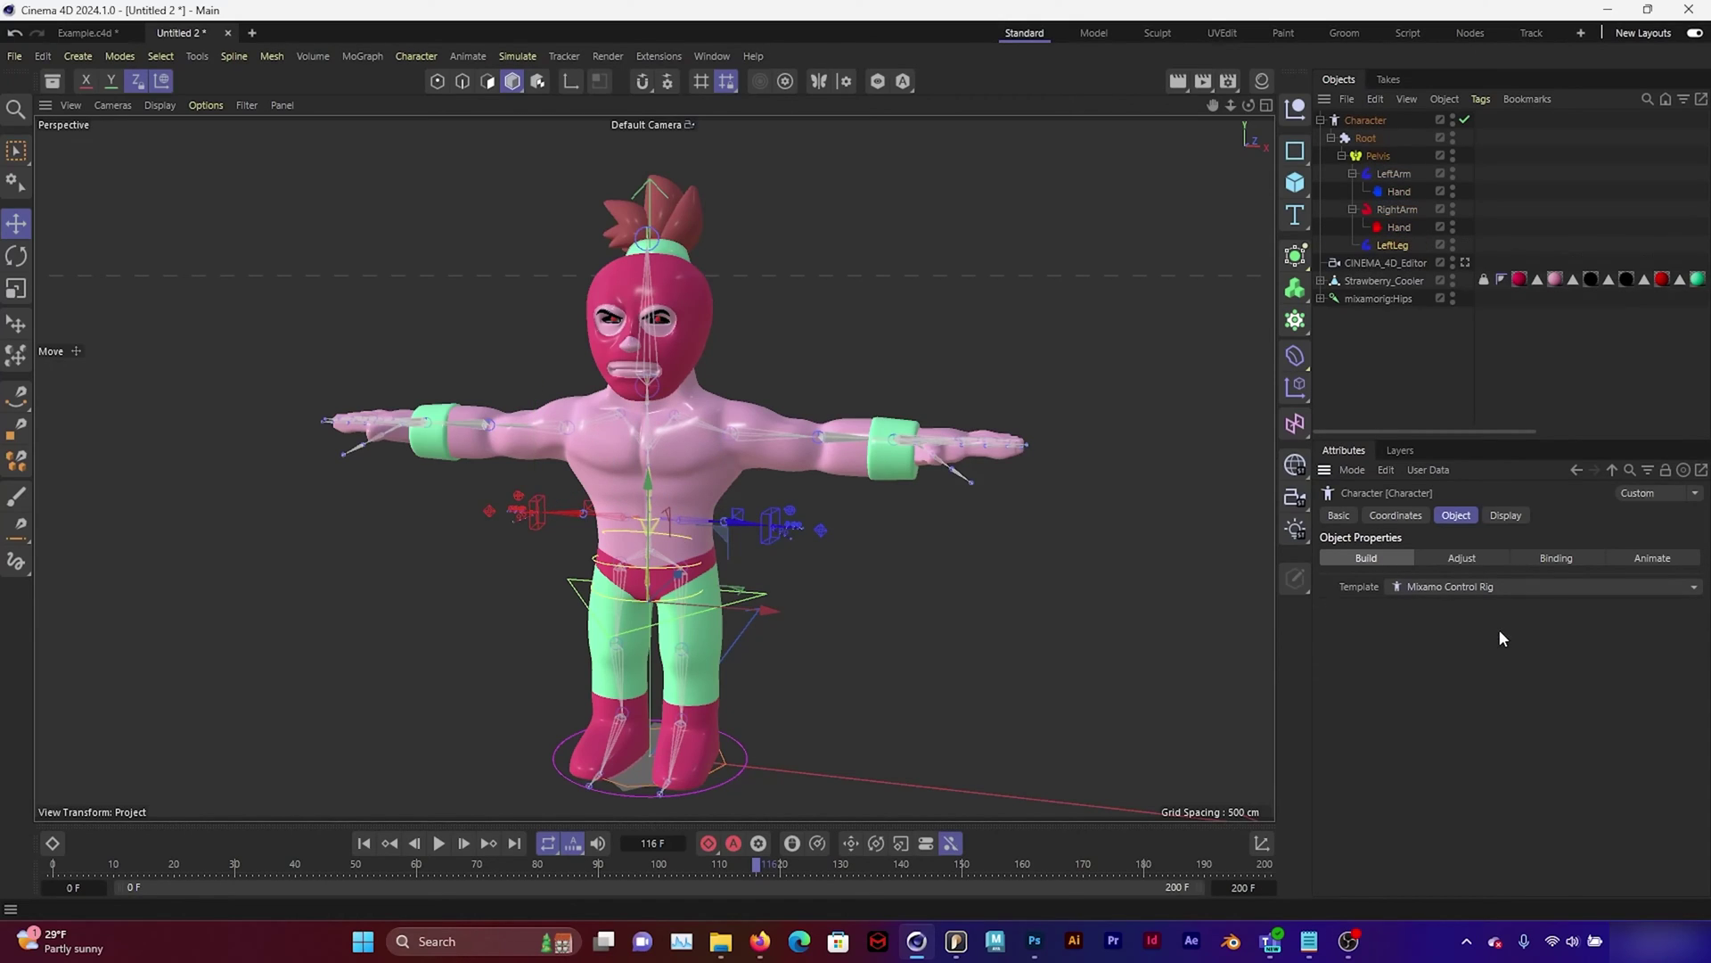
click(1377, 155)
click(1504, 631)
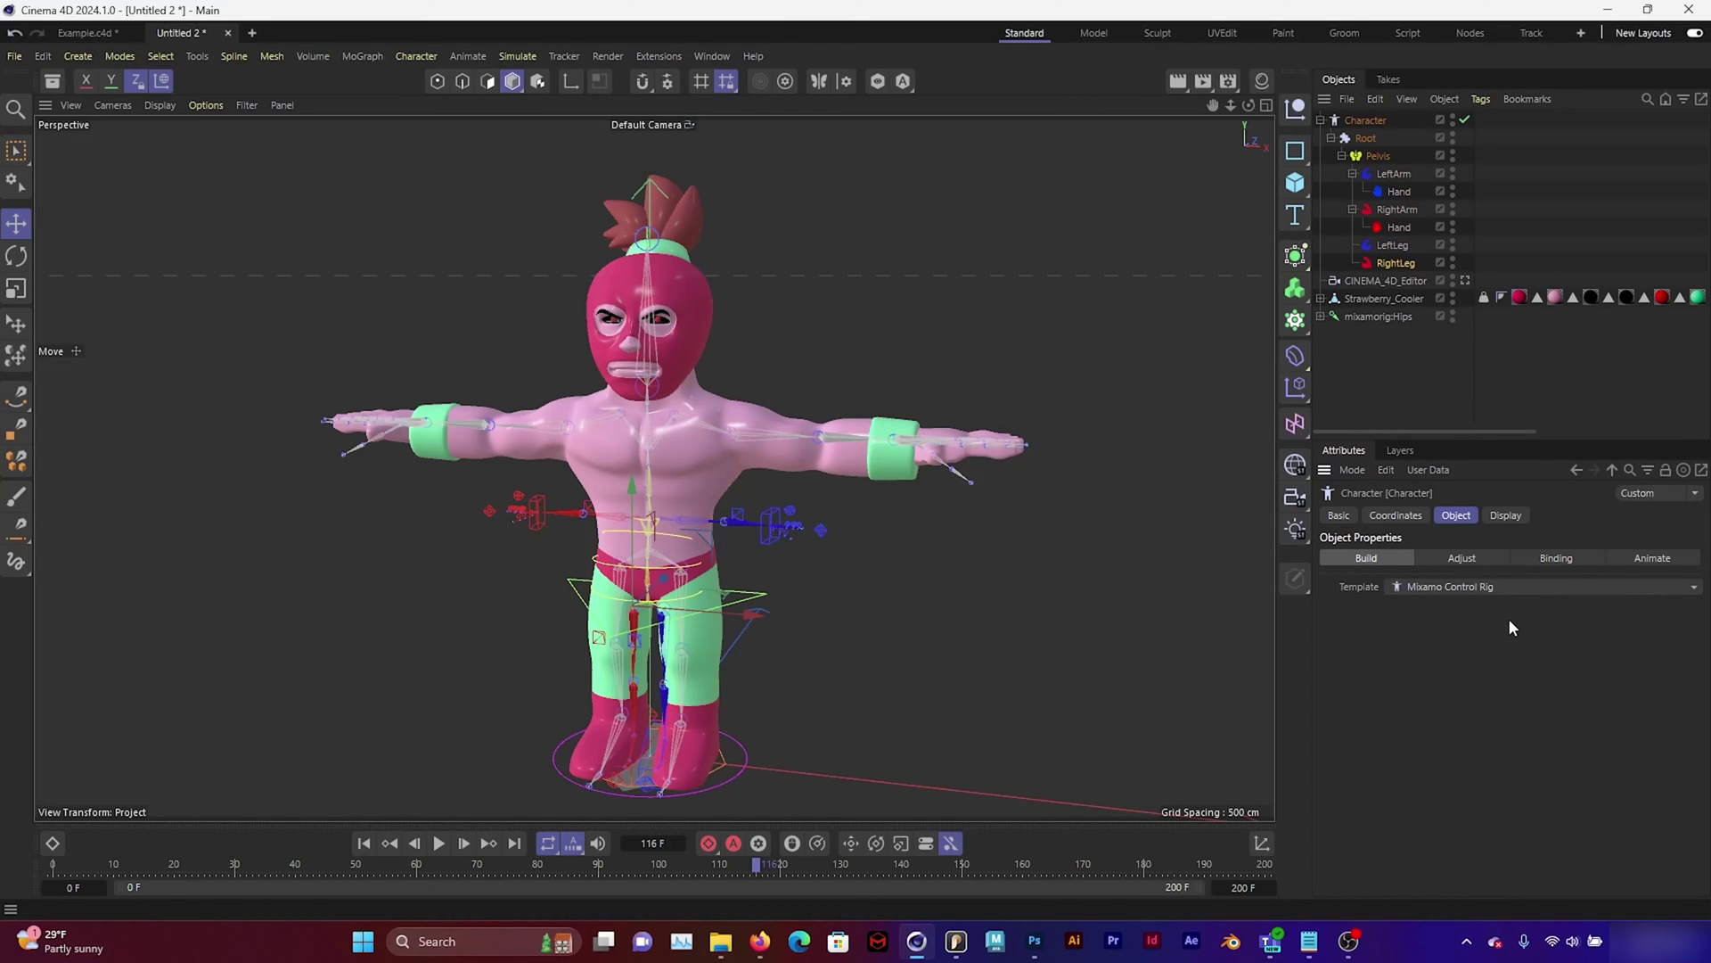
Build controllers via Adjust then Animate, and show Master_con+'s Retarget Master options
click(1453, 561)
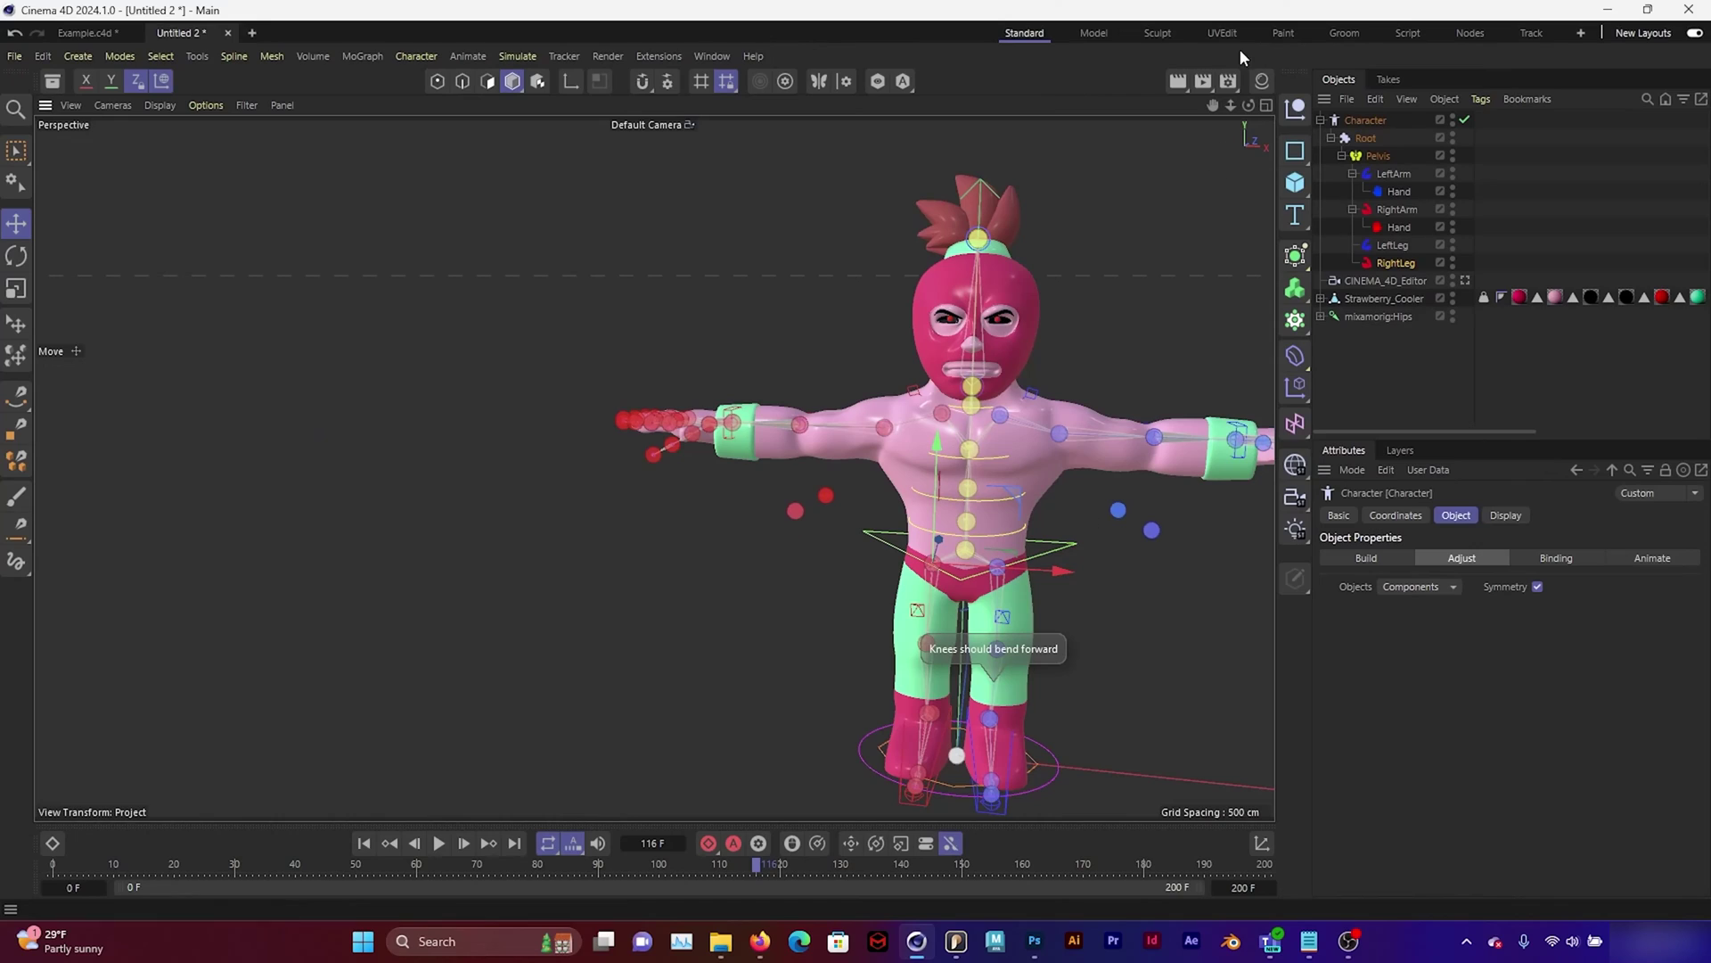
mouse_move(1212, 105)
mouse_down()
mouse_move(1185, 103)
mouse_move(1210, 111)
mouse_up()
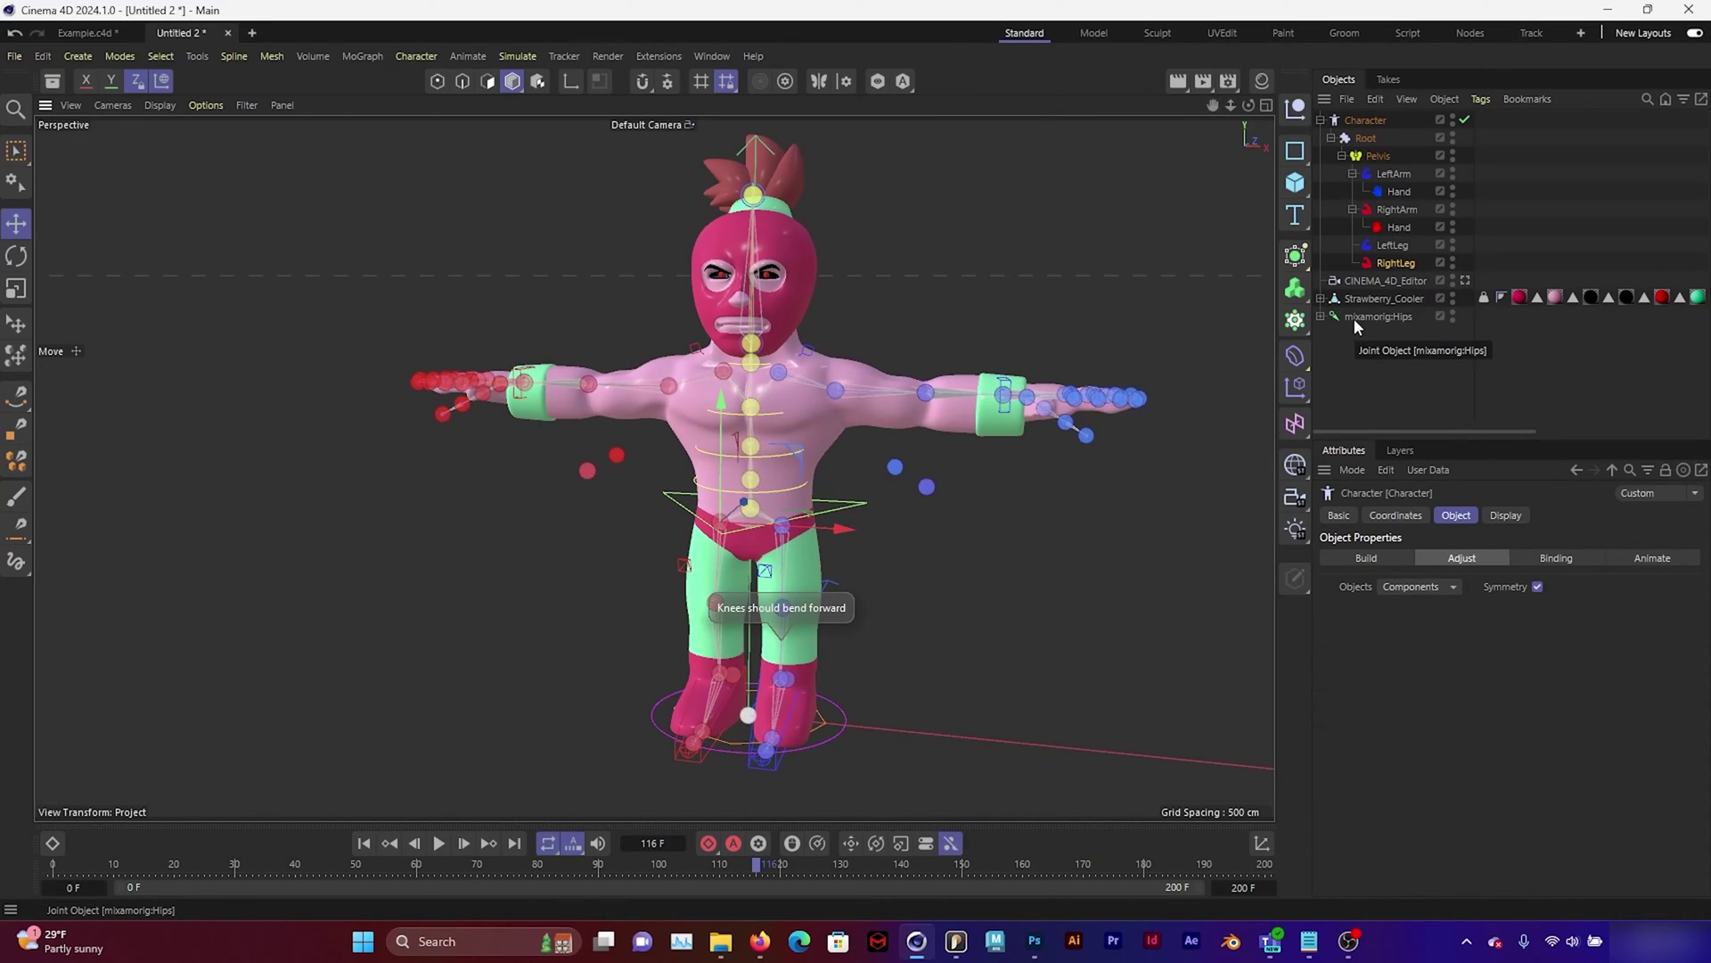
alt+middle_drag(1289, 454, 1218, 453)
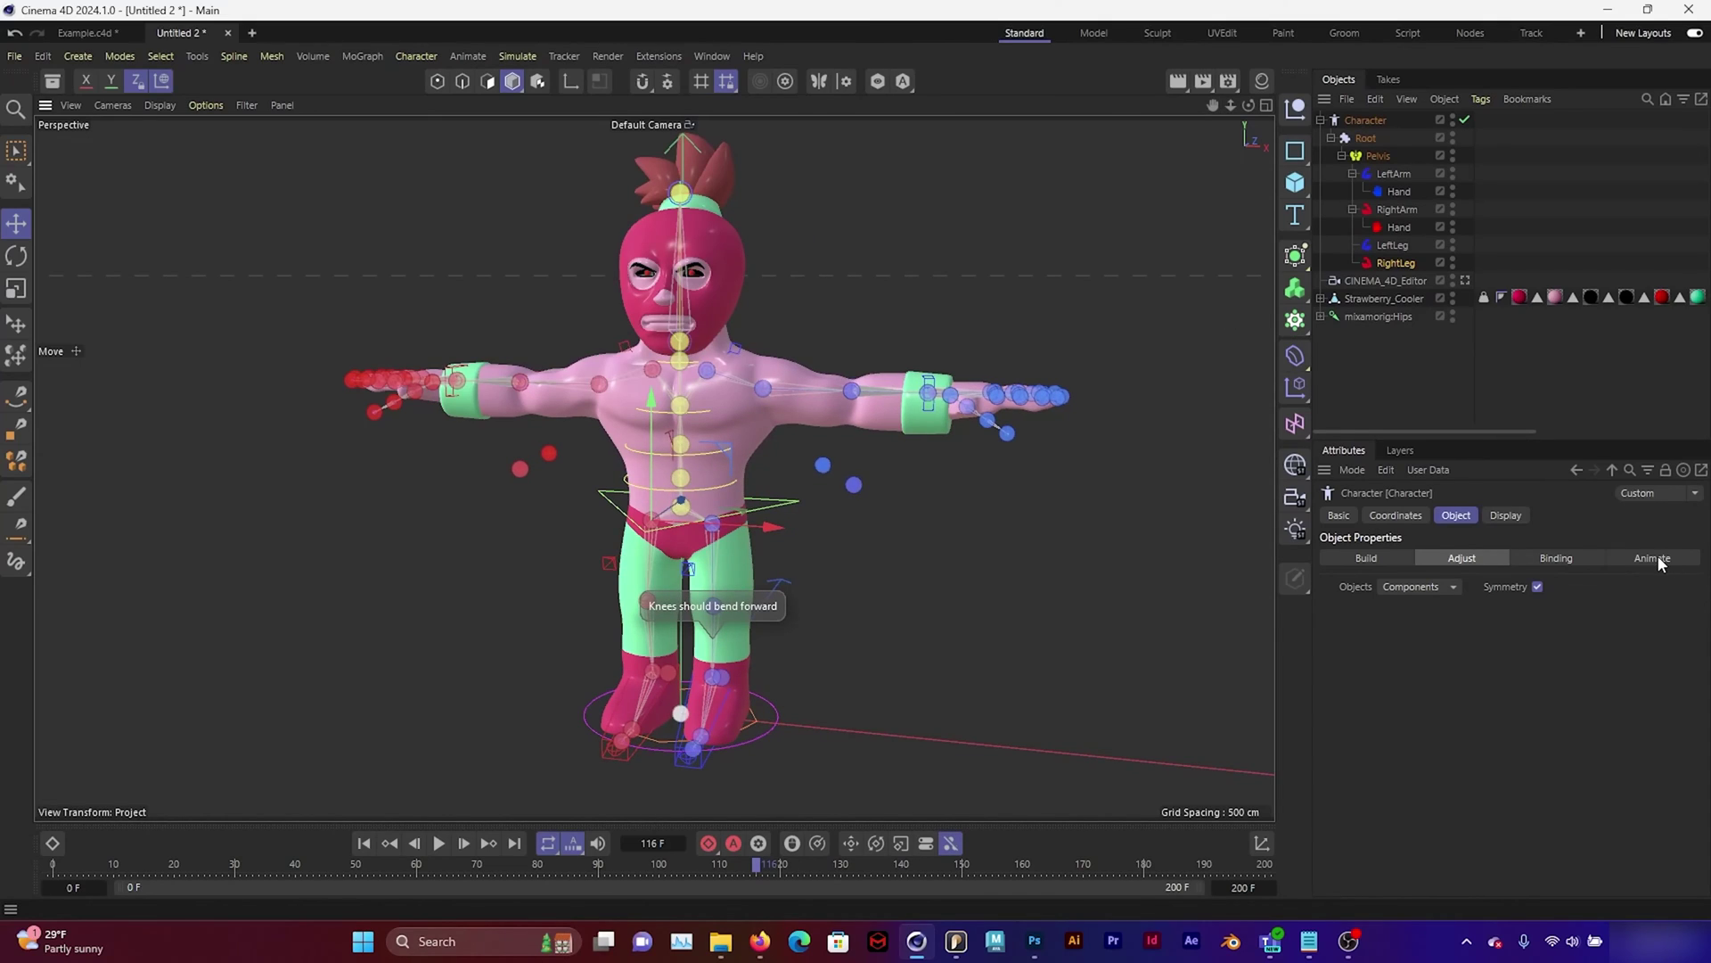
click(1656, 556)
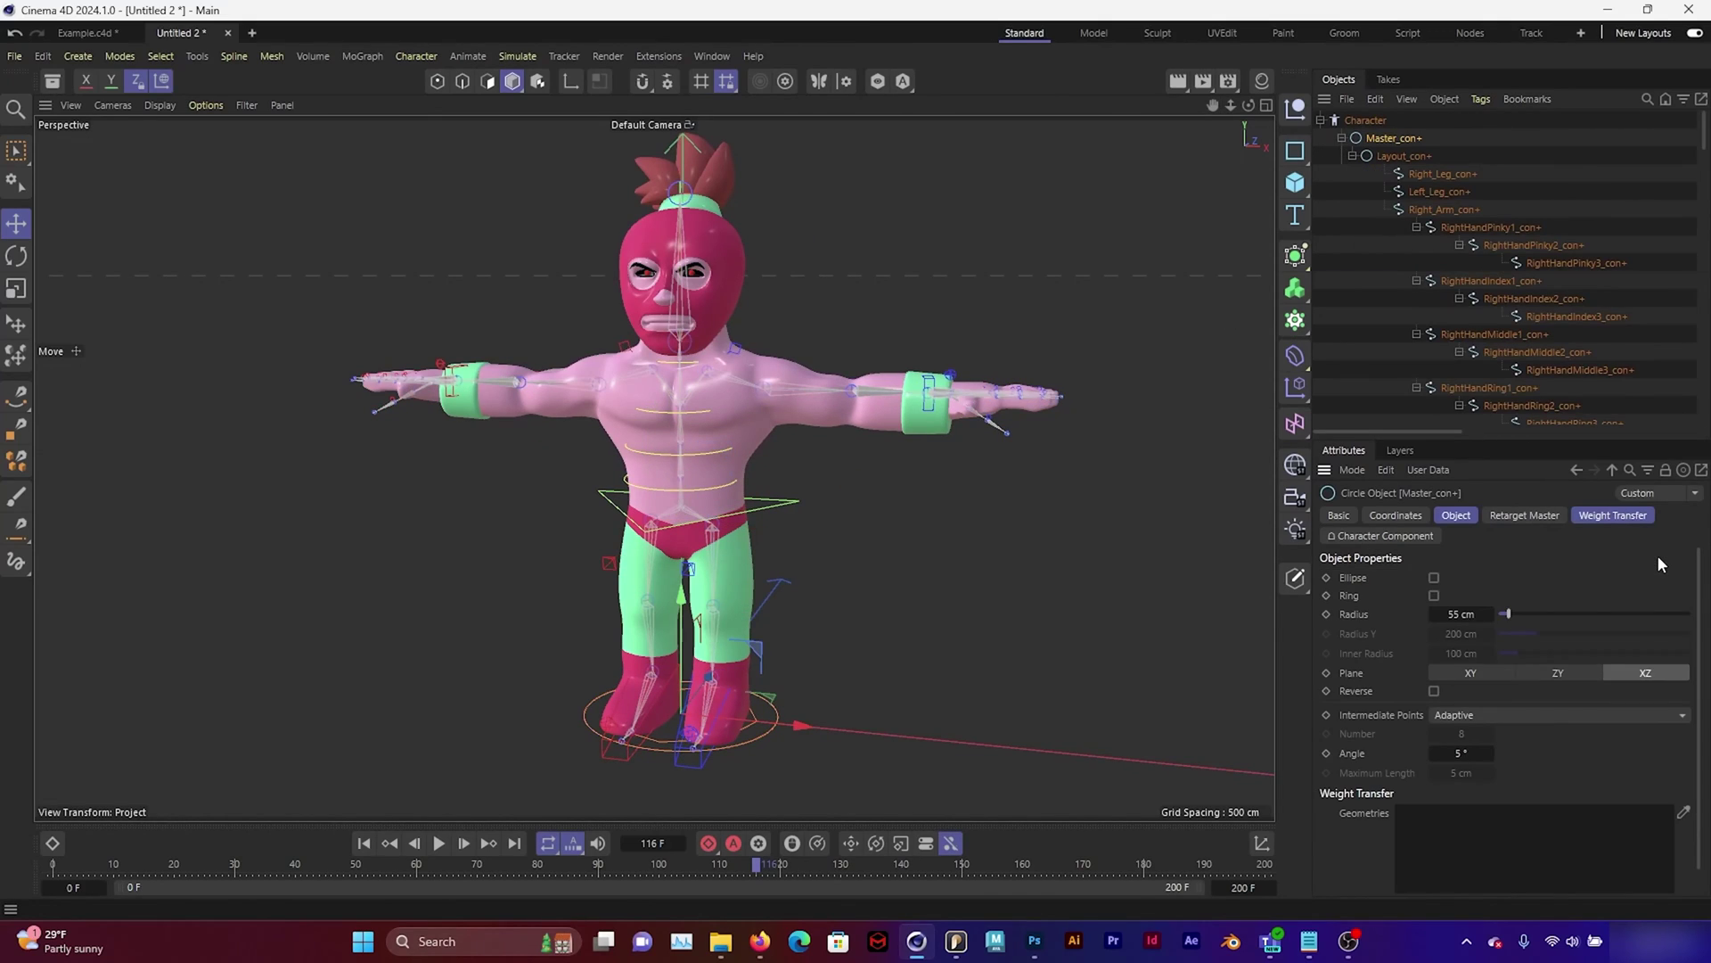
click(1396, 139)
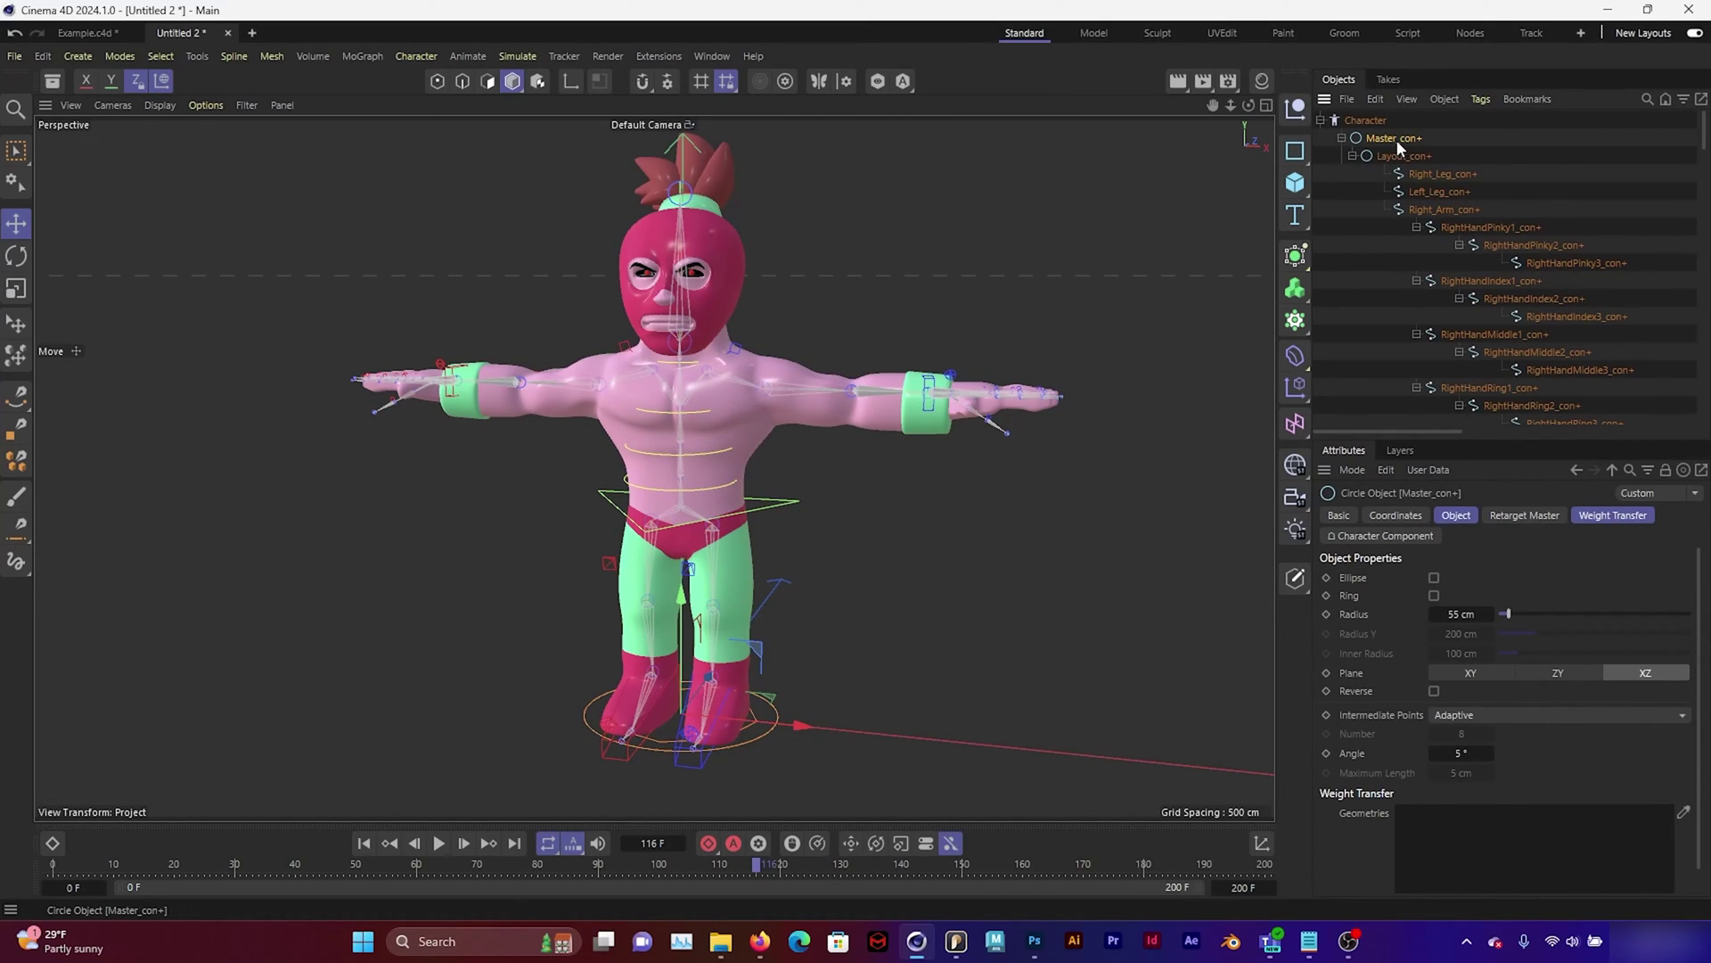
click(1522, 517)
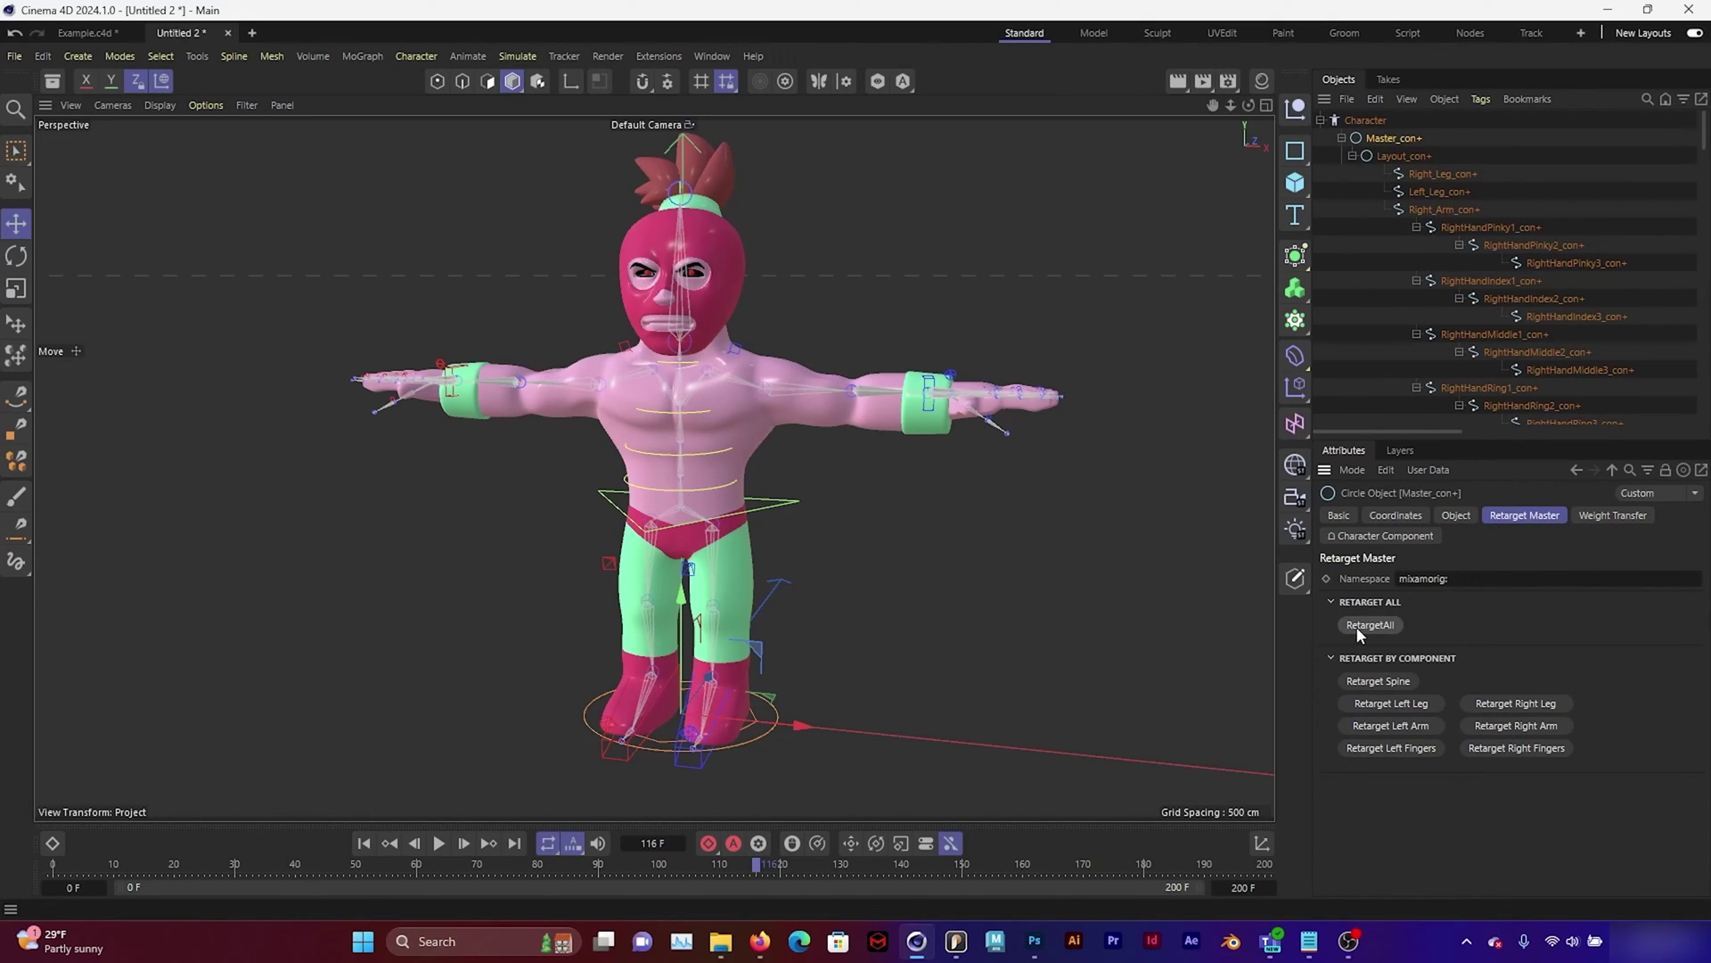
Add Strawberry_Cooler to the Weight Transfer geometries and transfer the weights
click(1615, 514)
scroll(1478, 284, down, 10)
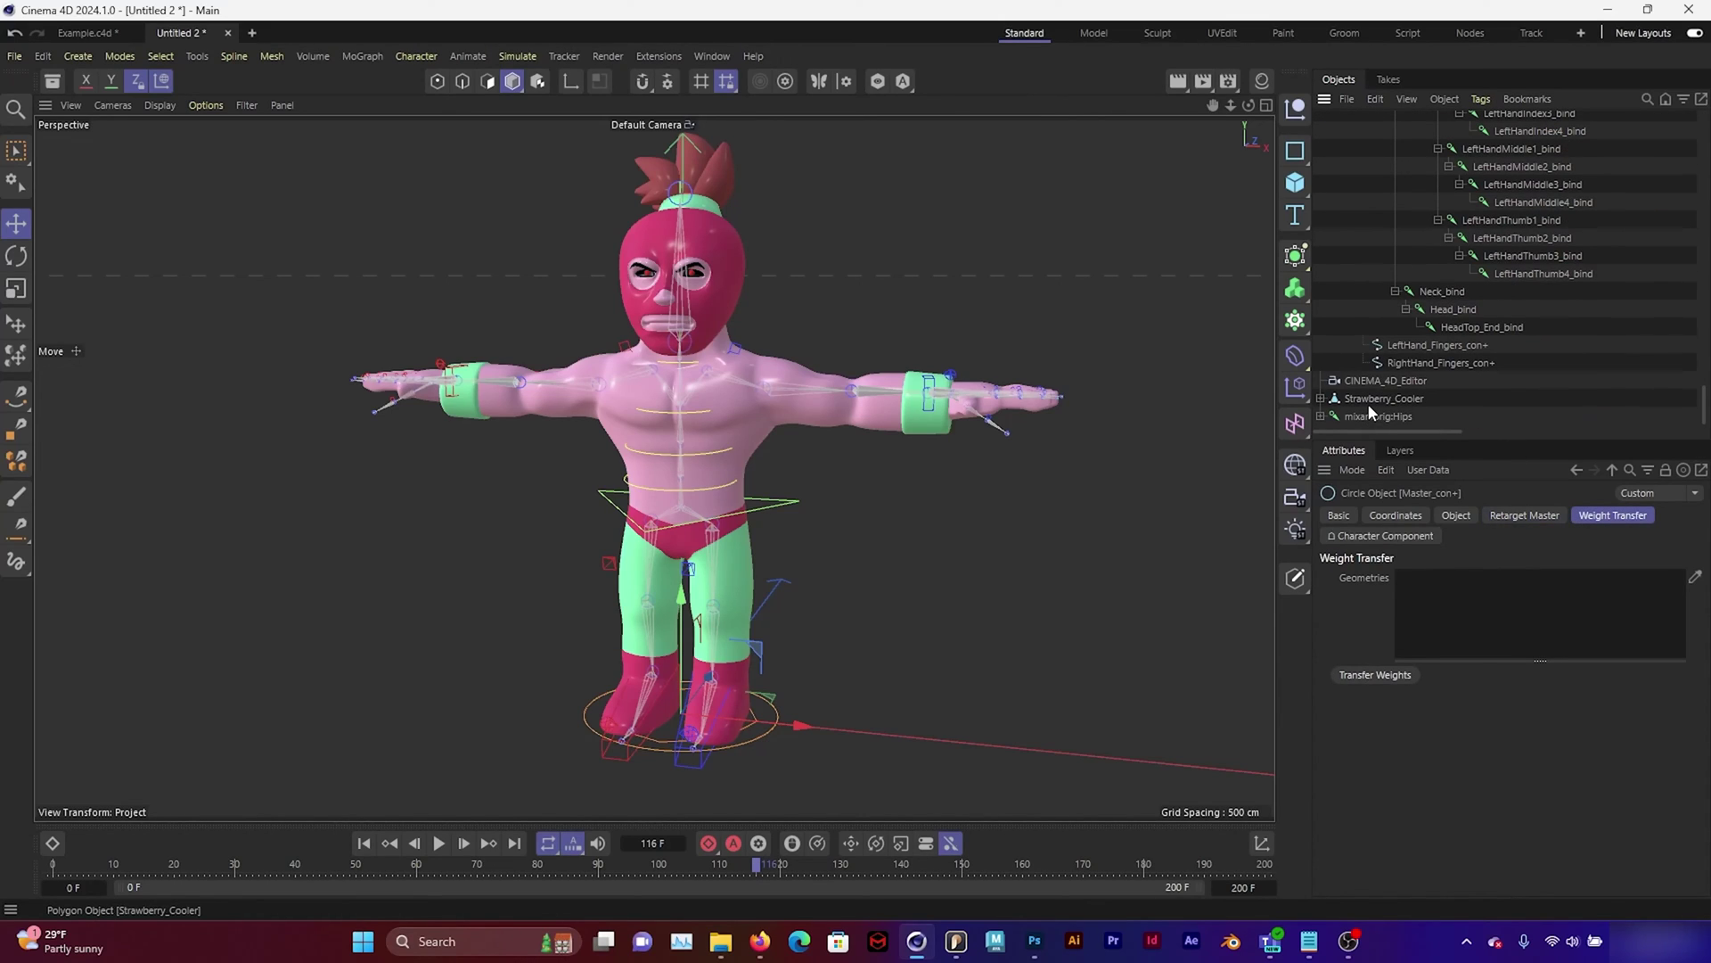
drag(1367, 403, 1447, 615)
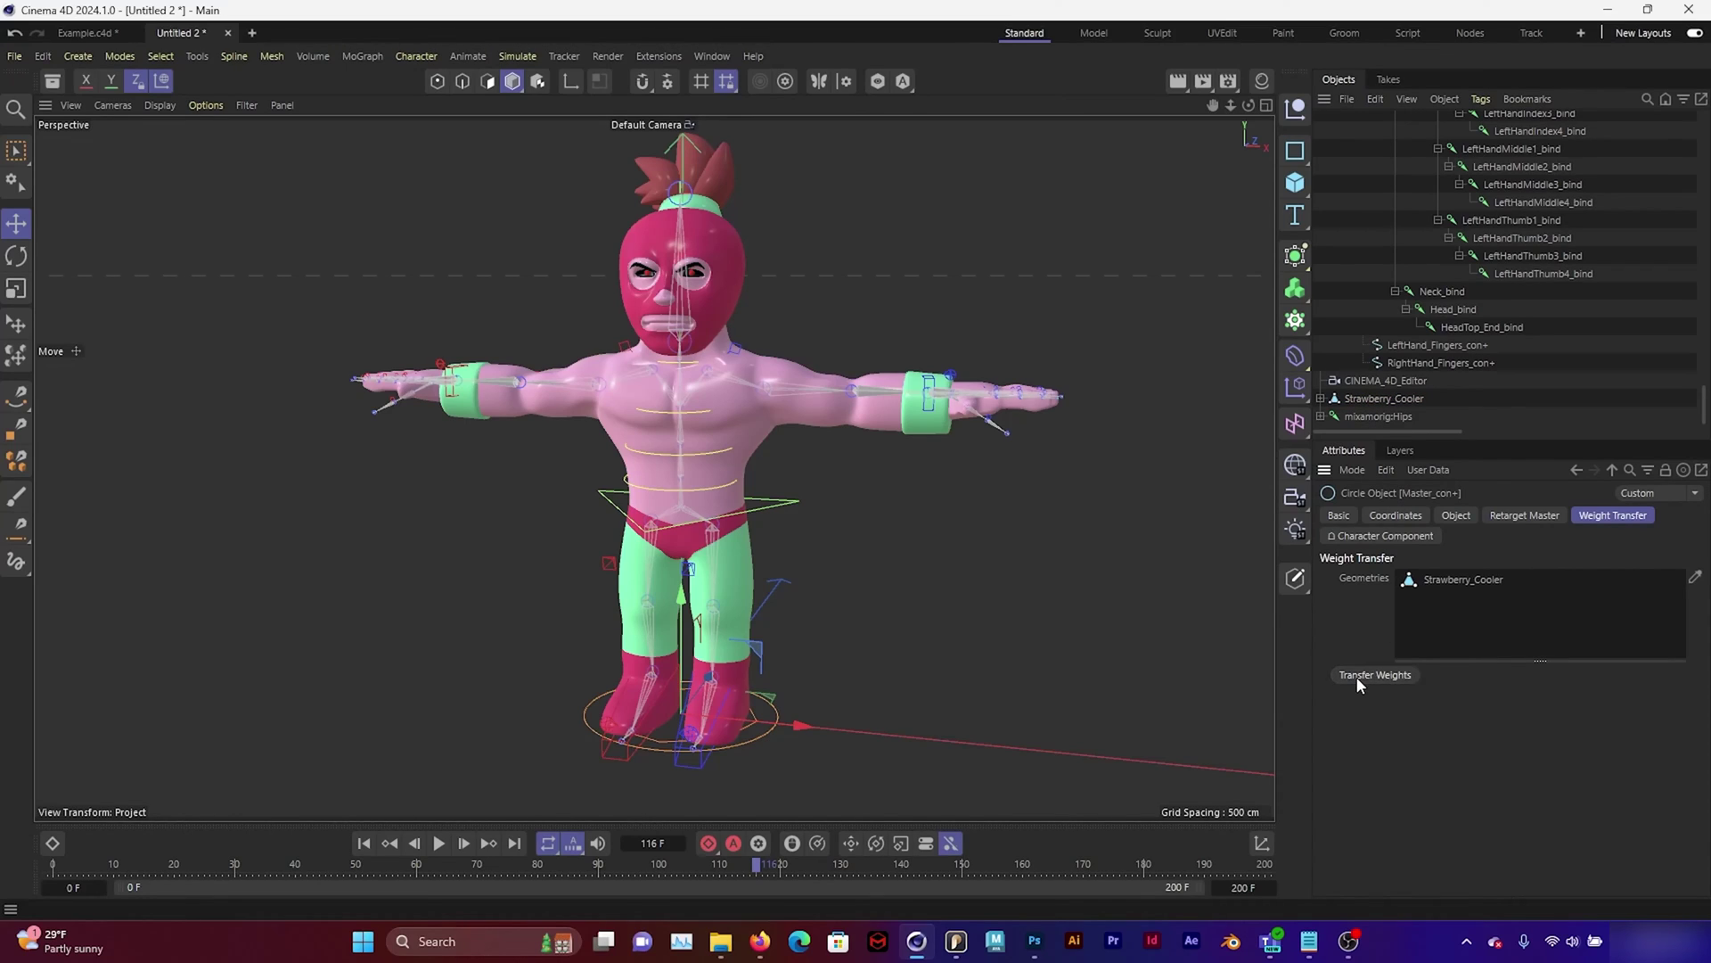
click(927, 392)
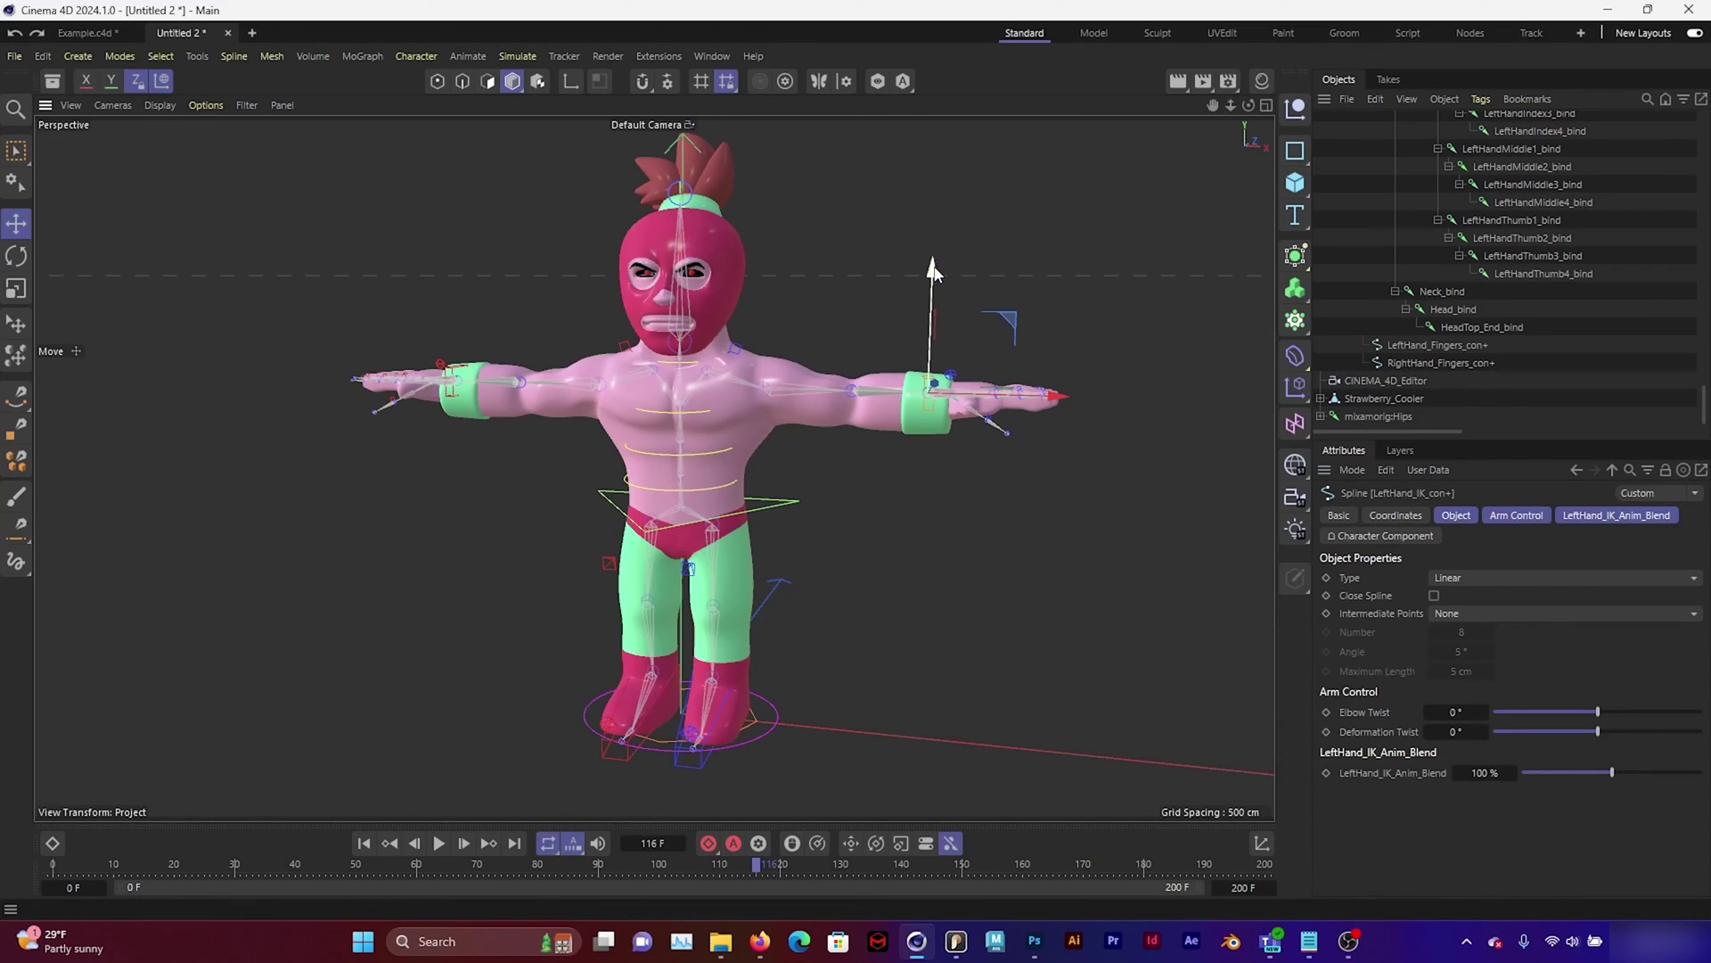
Test the rig by lowering LeftHand_IK_con+ and shifting Hips_con+ sideways
drag(931, 319, 961, 301)
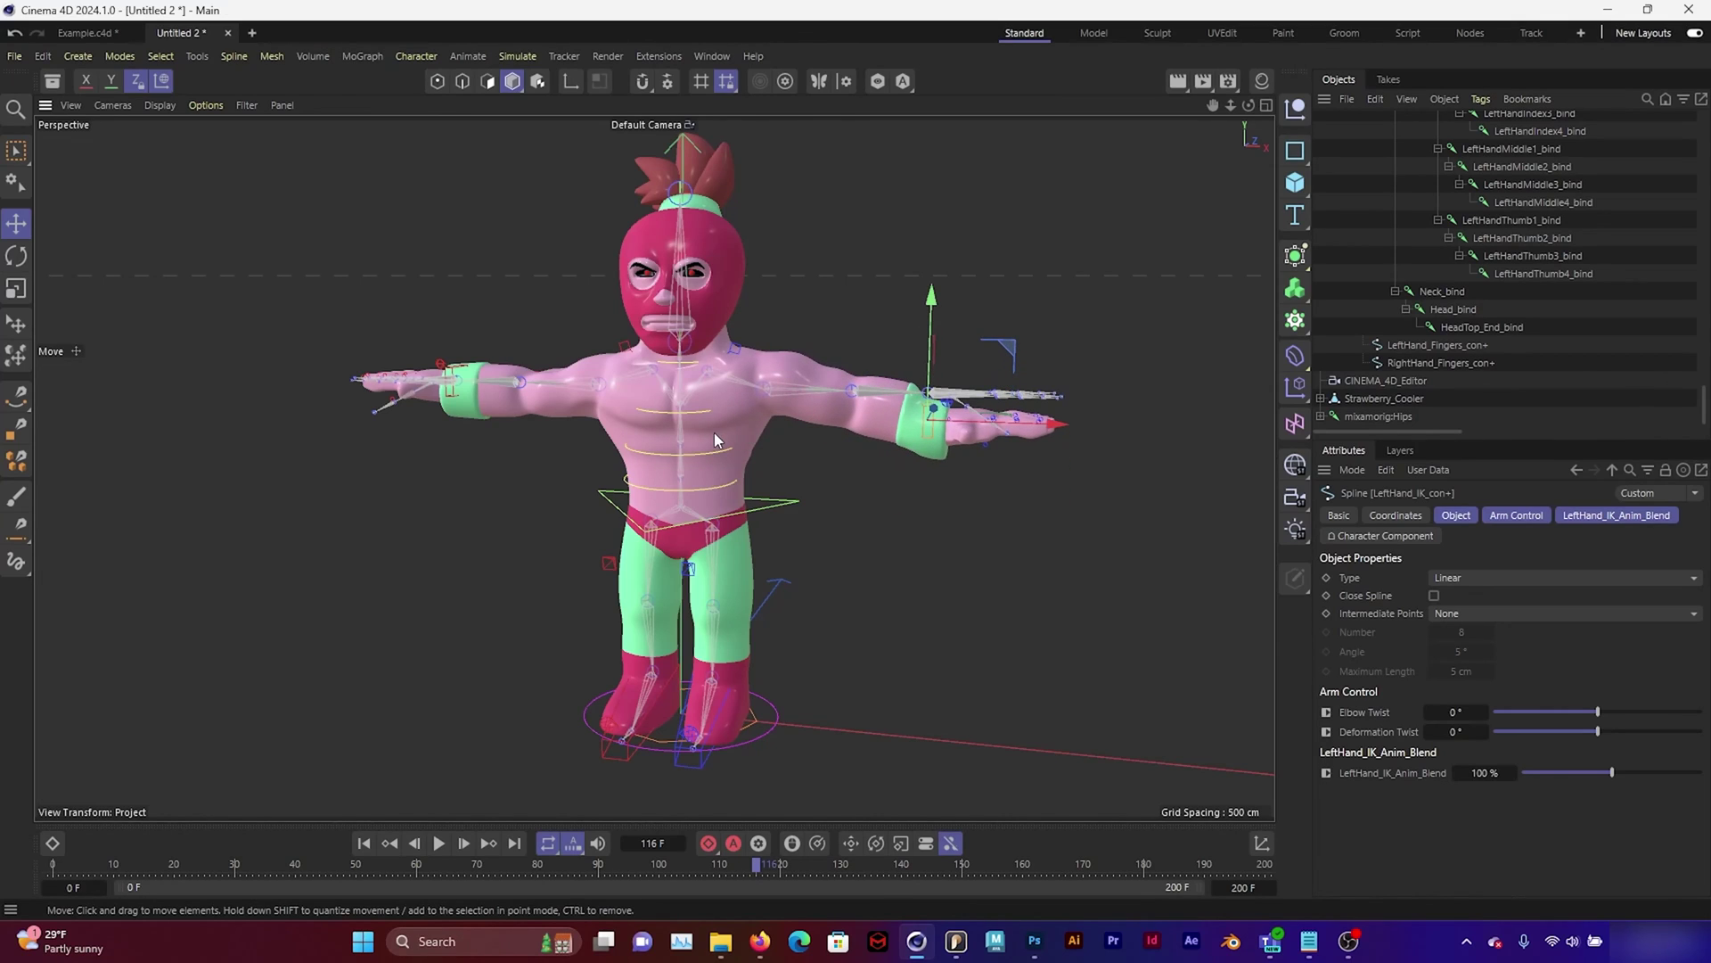
click(773, 506)
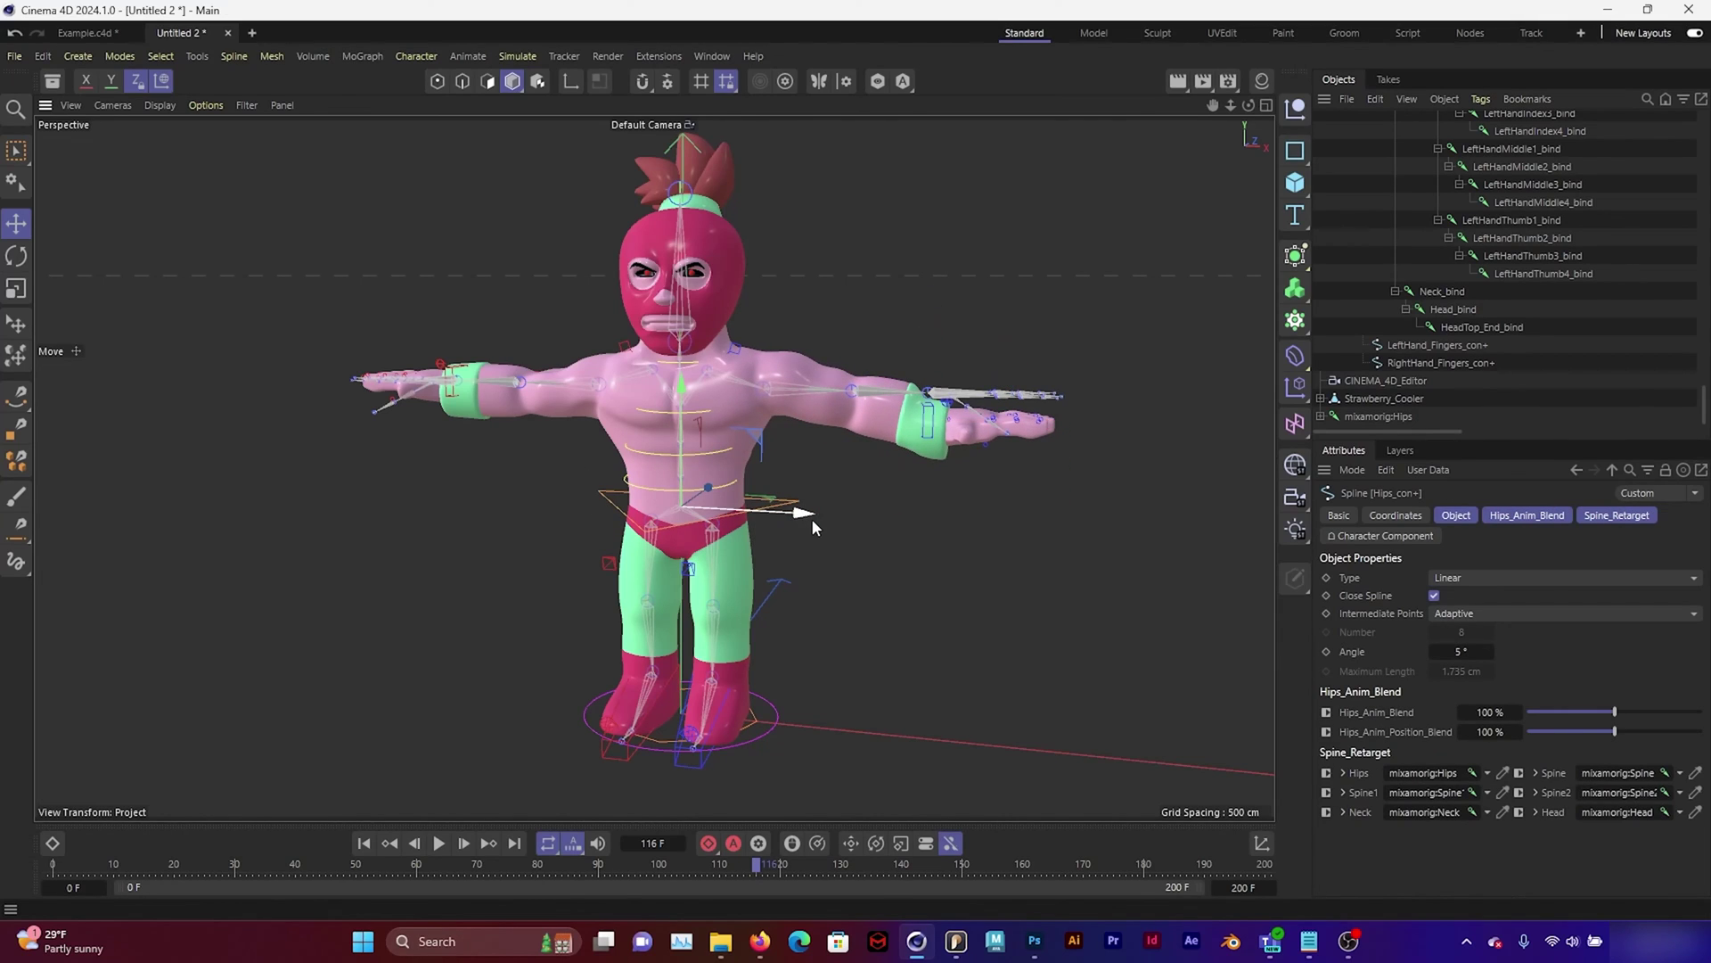
mouse_move(812, 517)
mouse_down()
mouse_move(772, 515)
mouse_move(831, 516)
mouse_move(777, 515)
mouse_move(807, 522)
mouse_up()
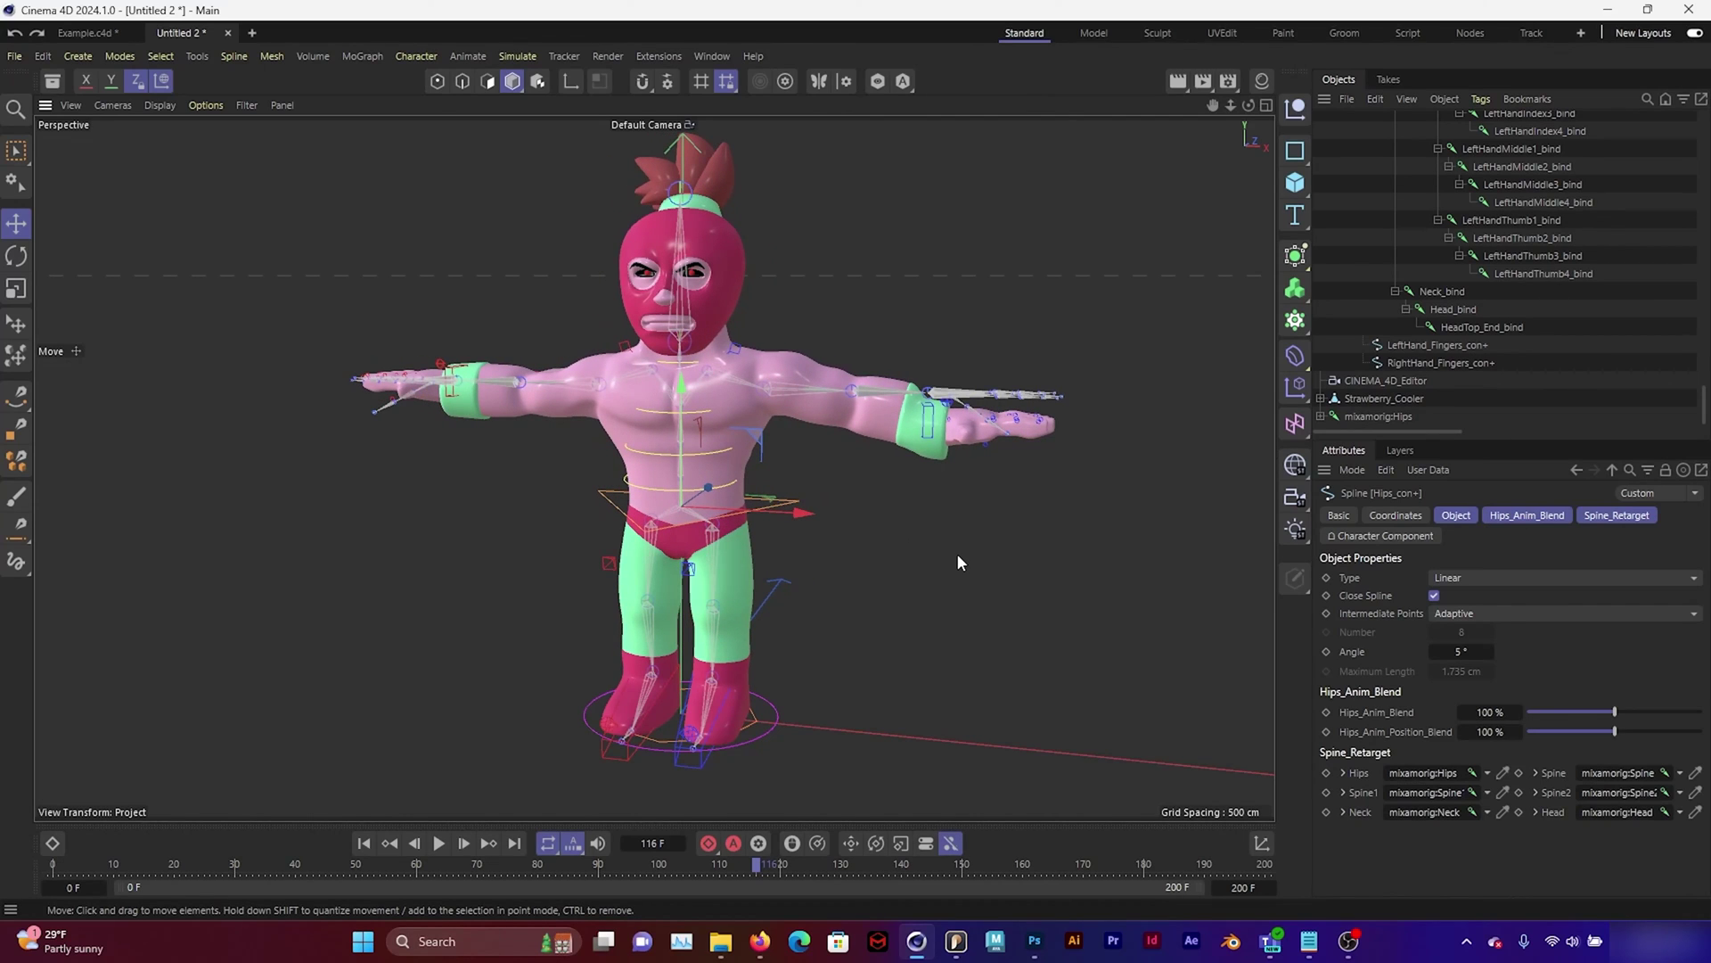